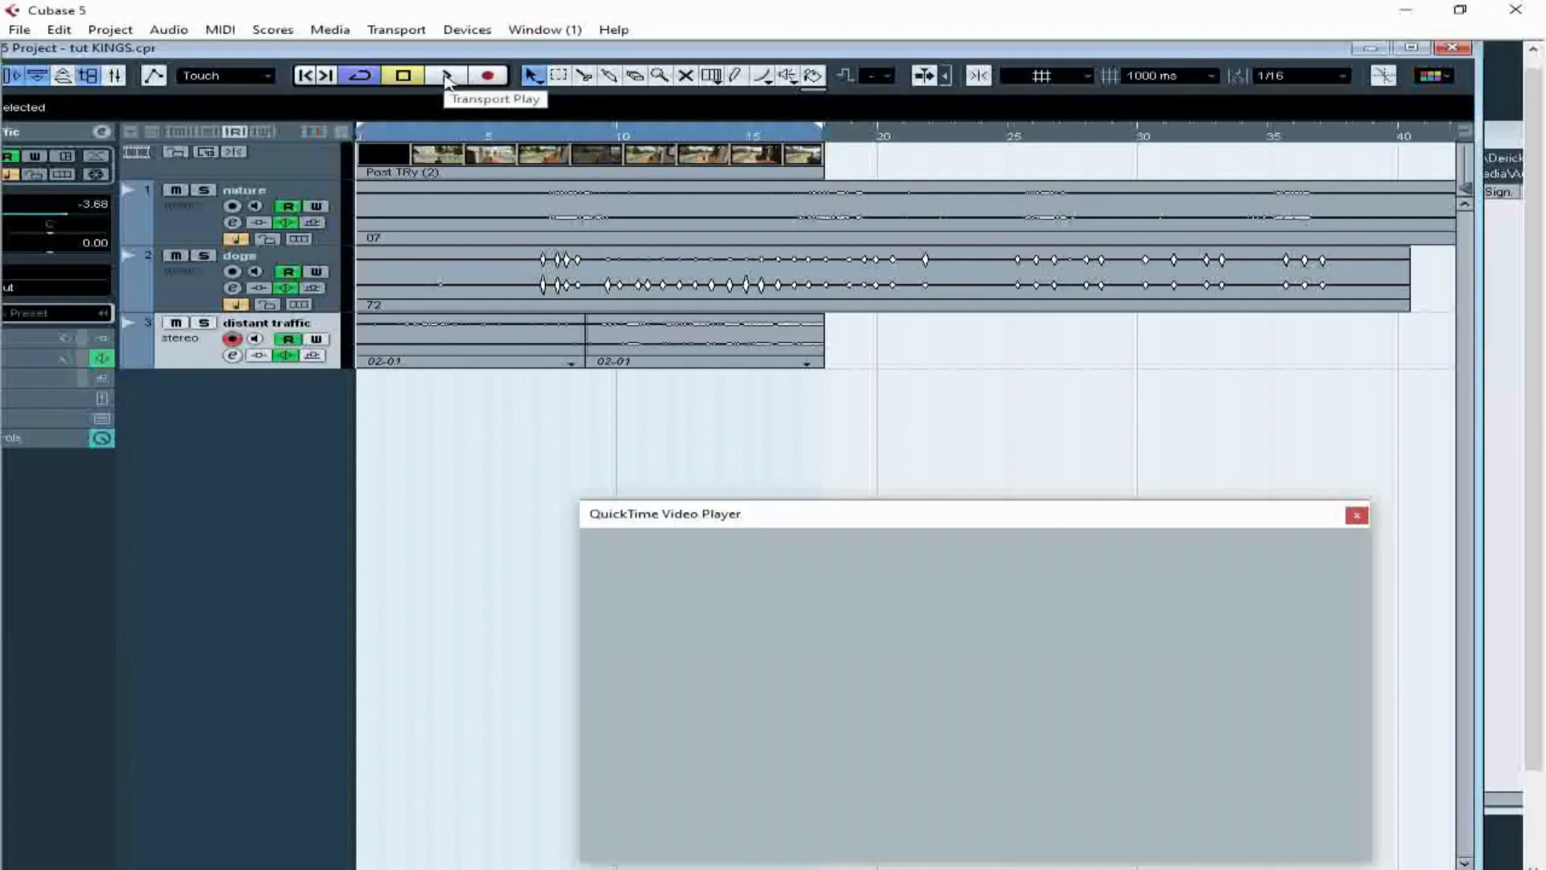
# - Audition the project, and place the footsteps audio from the Pool on a new track, starting at about 3.7 s
pyautogui.click(447, 77)
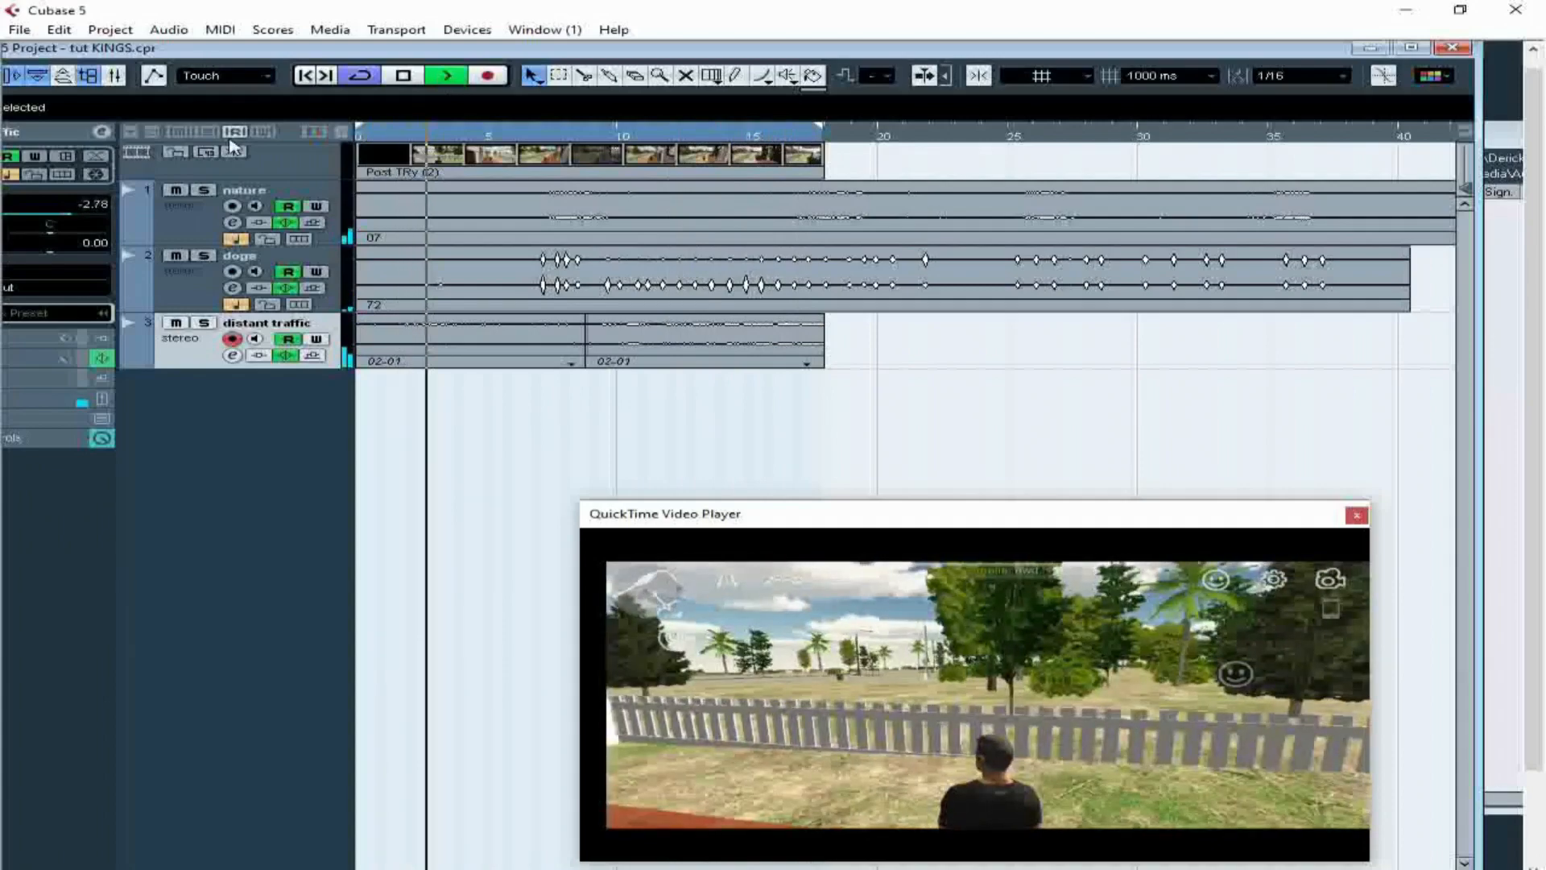
pyautogui.click(408, 81)
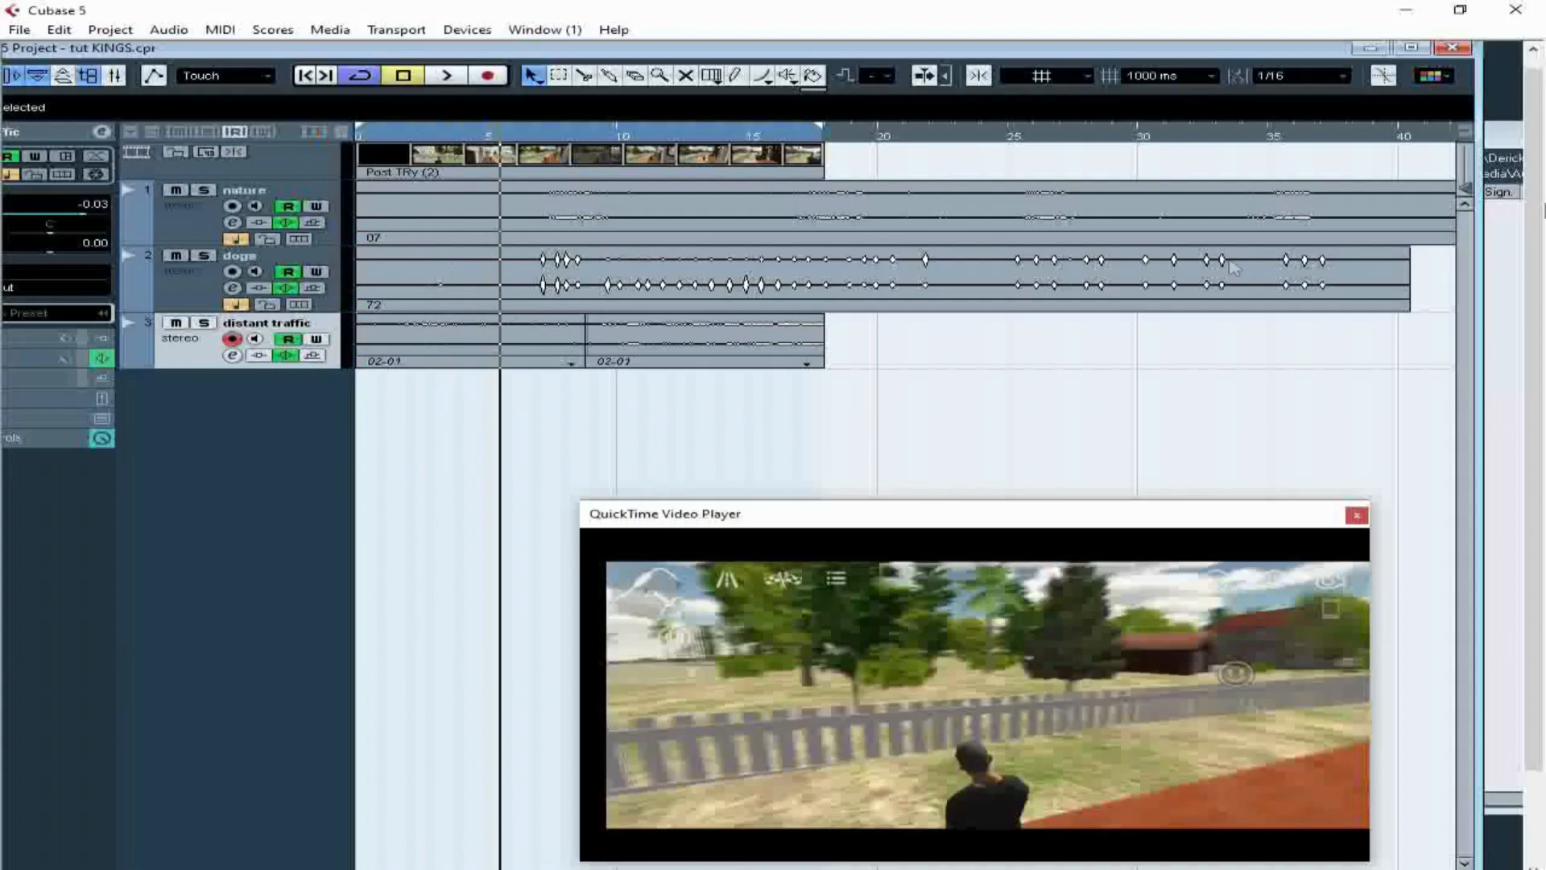
pyautogui.click(1506, 241)
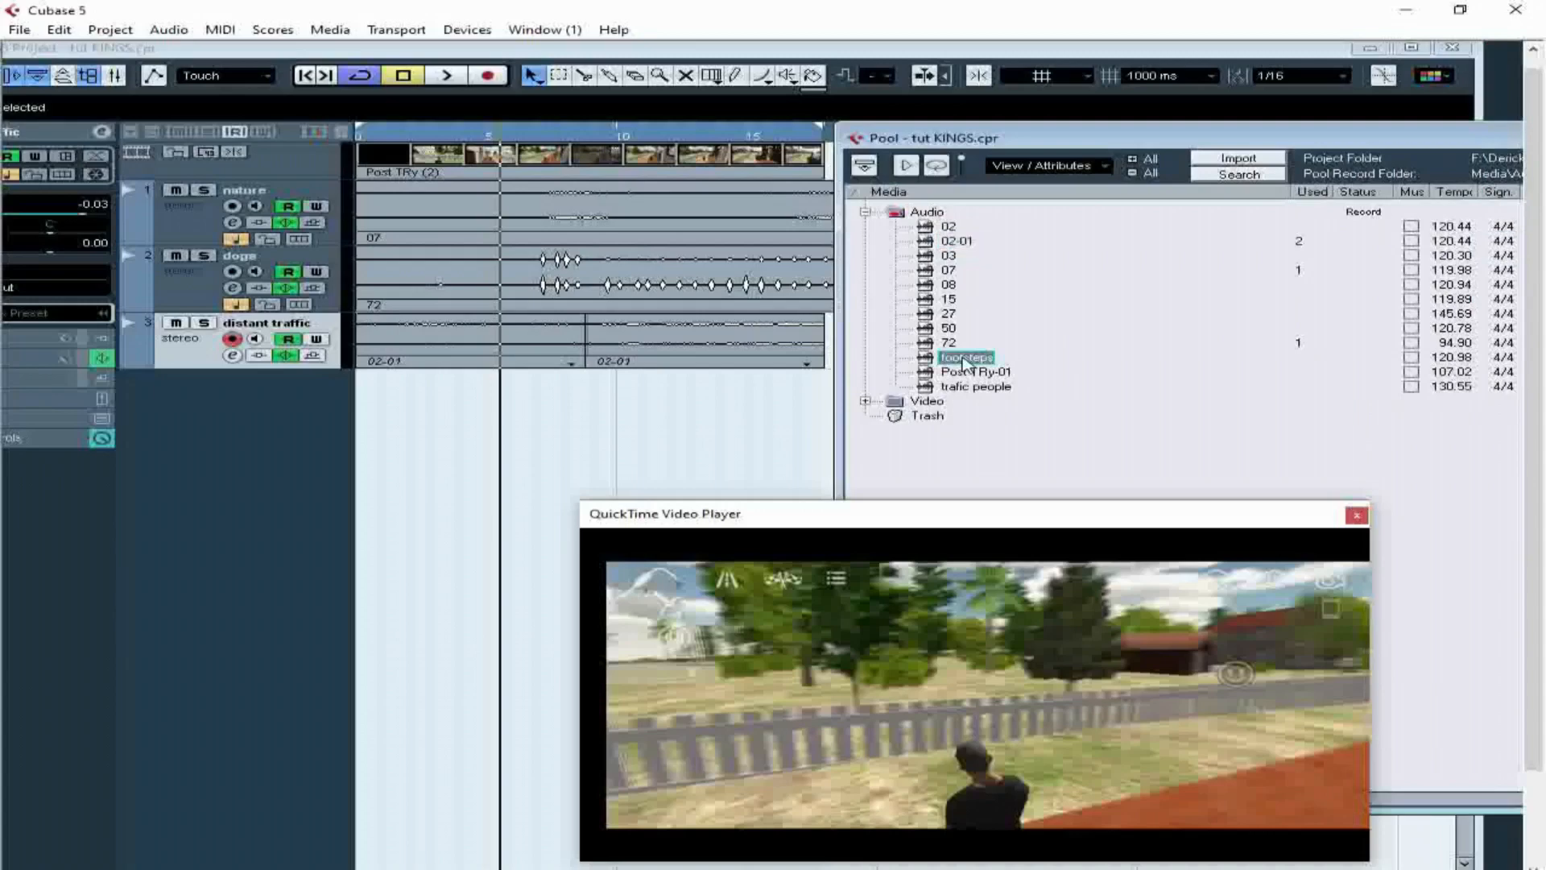
pyautogui.moveTo(964, 361); pyautogui.dragTo(1058, 456)
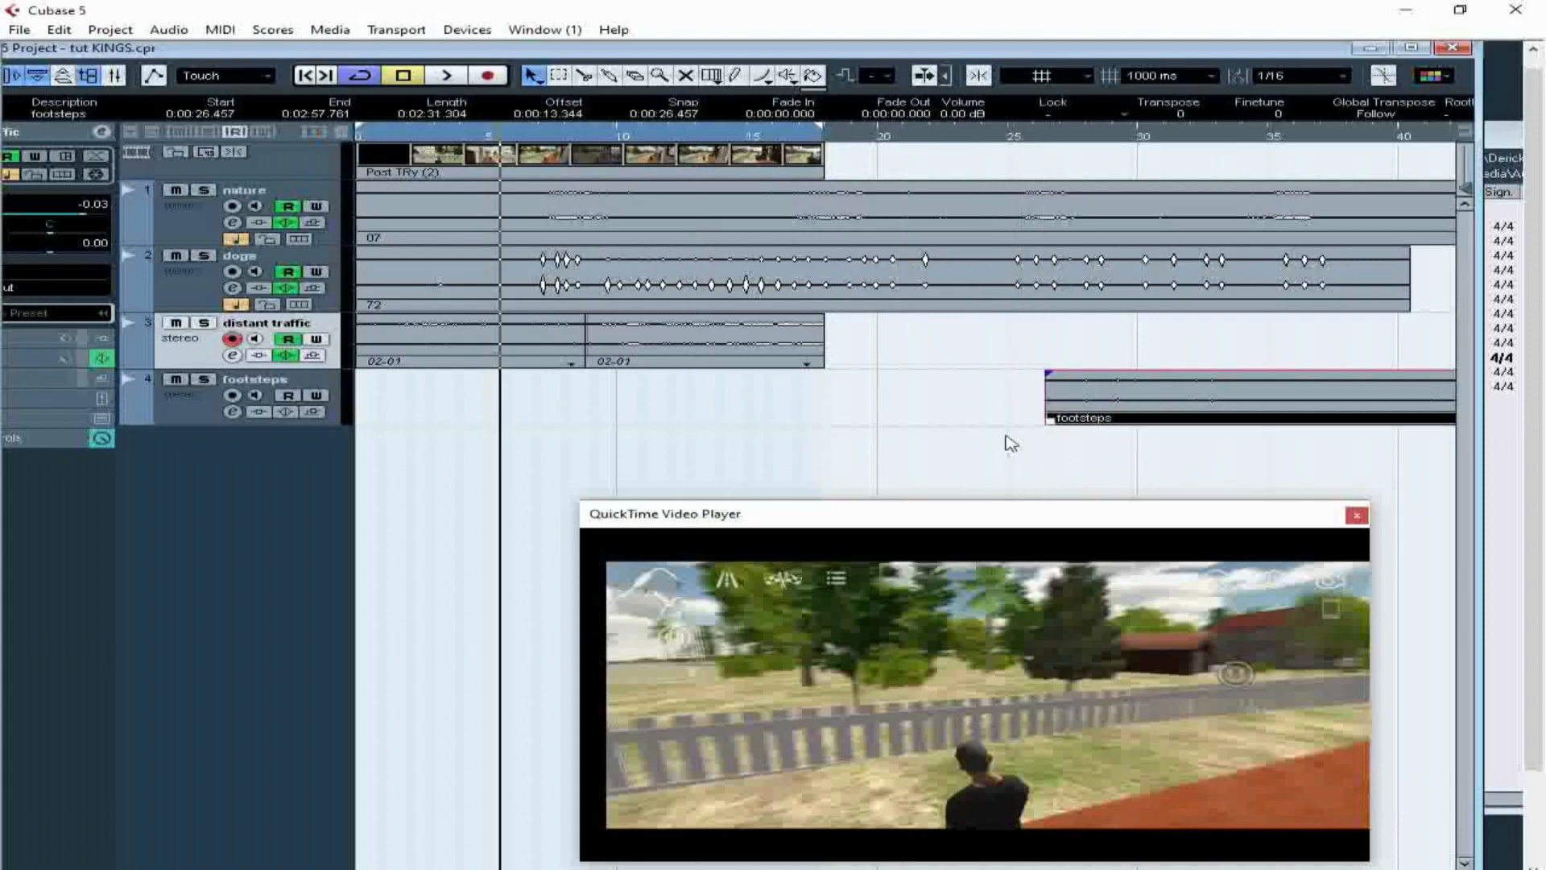
pyautogui.moveTo(1115, 408); pyautogui.dragTo(505, 376)
# - Play from near the start, shift the footsteps clip to start at about 10.2 s, and inspect its waveform in the Sample Editor
pyautogui.click(375, 137)
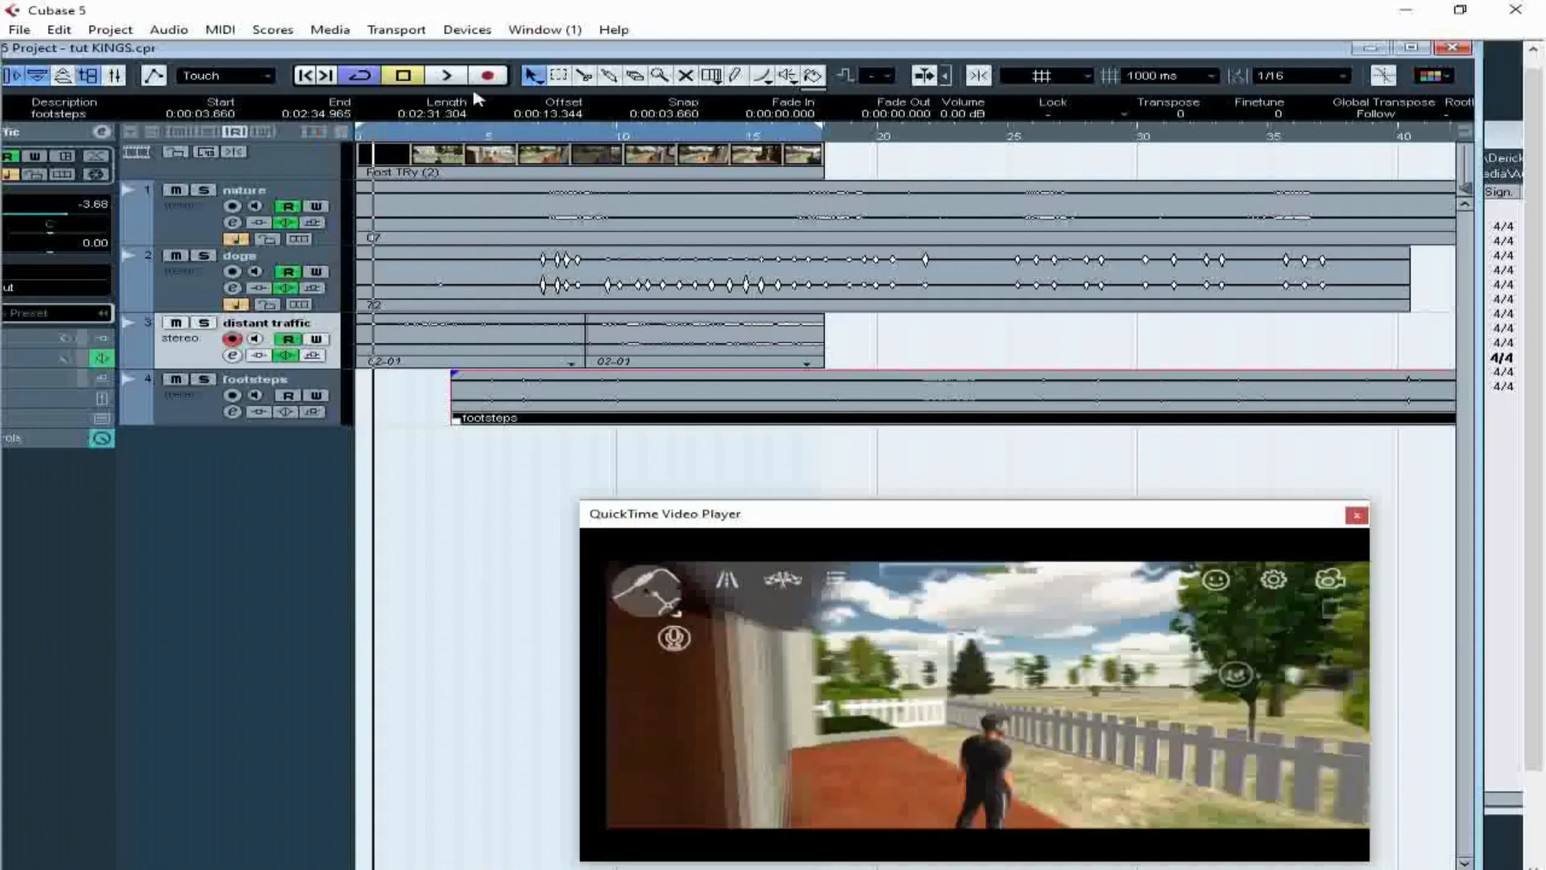
pyautogui.click(451, 79)
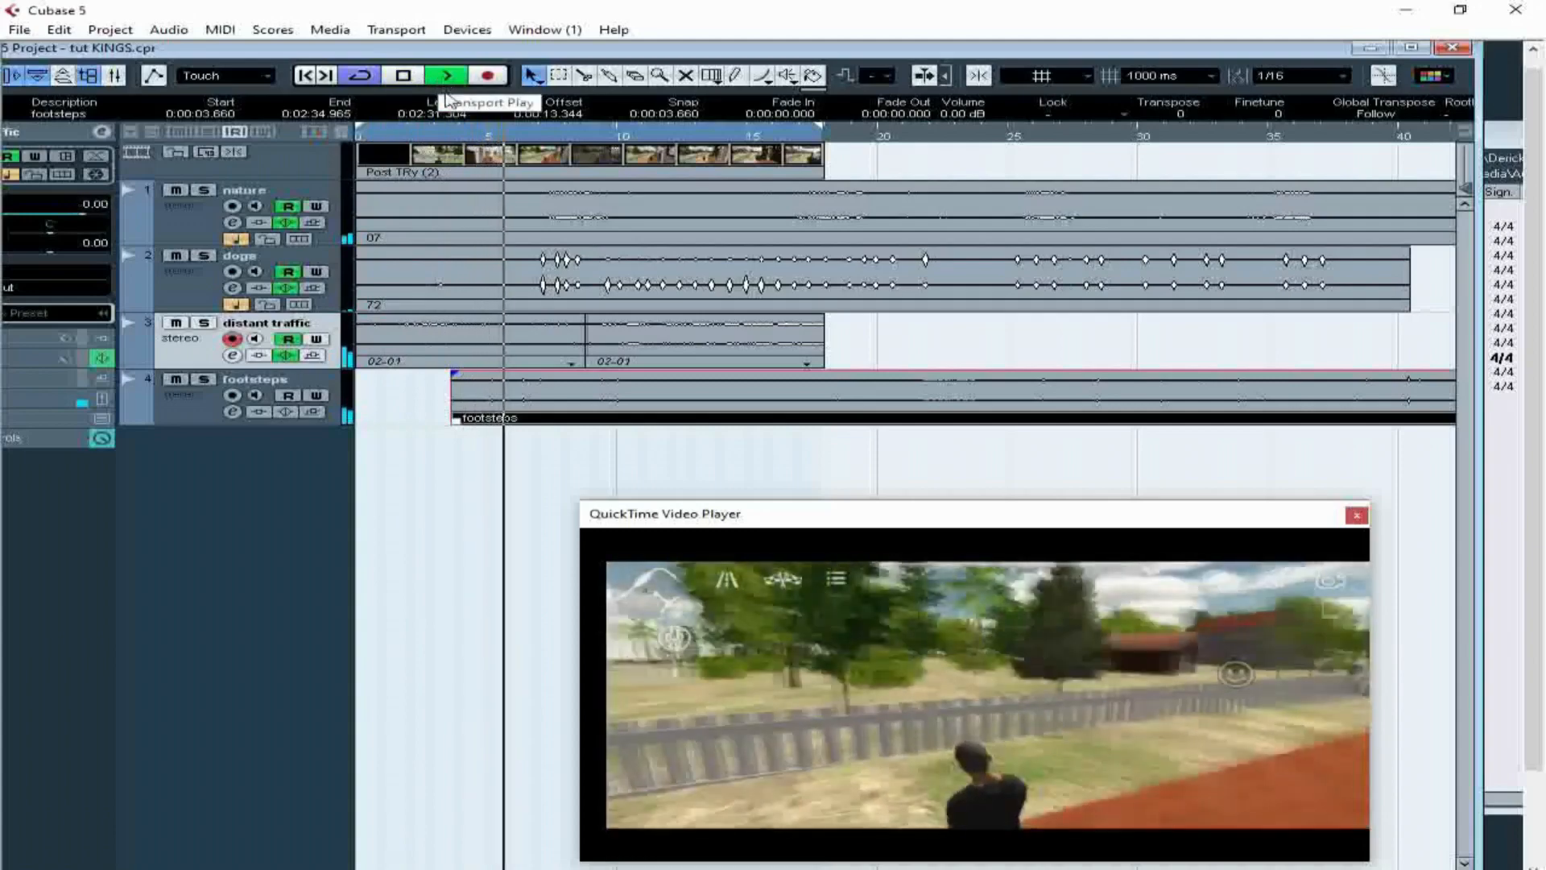
pyautogui.moveTo(537, 405); pyautogui.dragTo(703, 415)
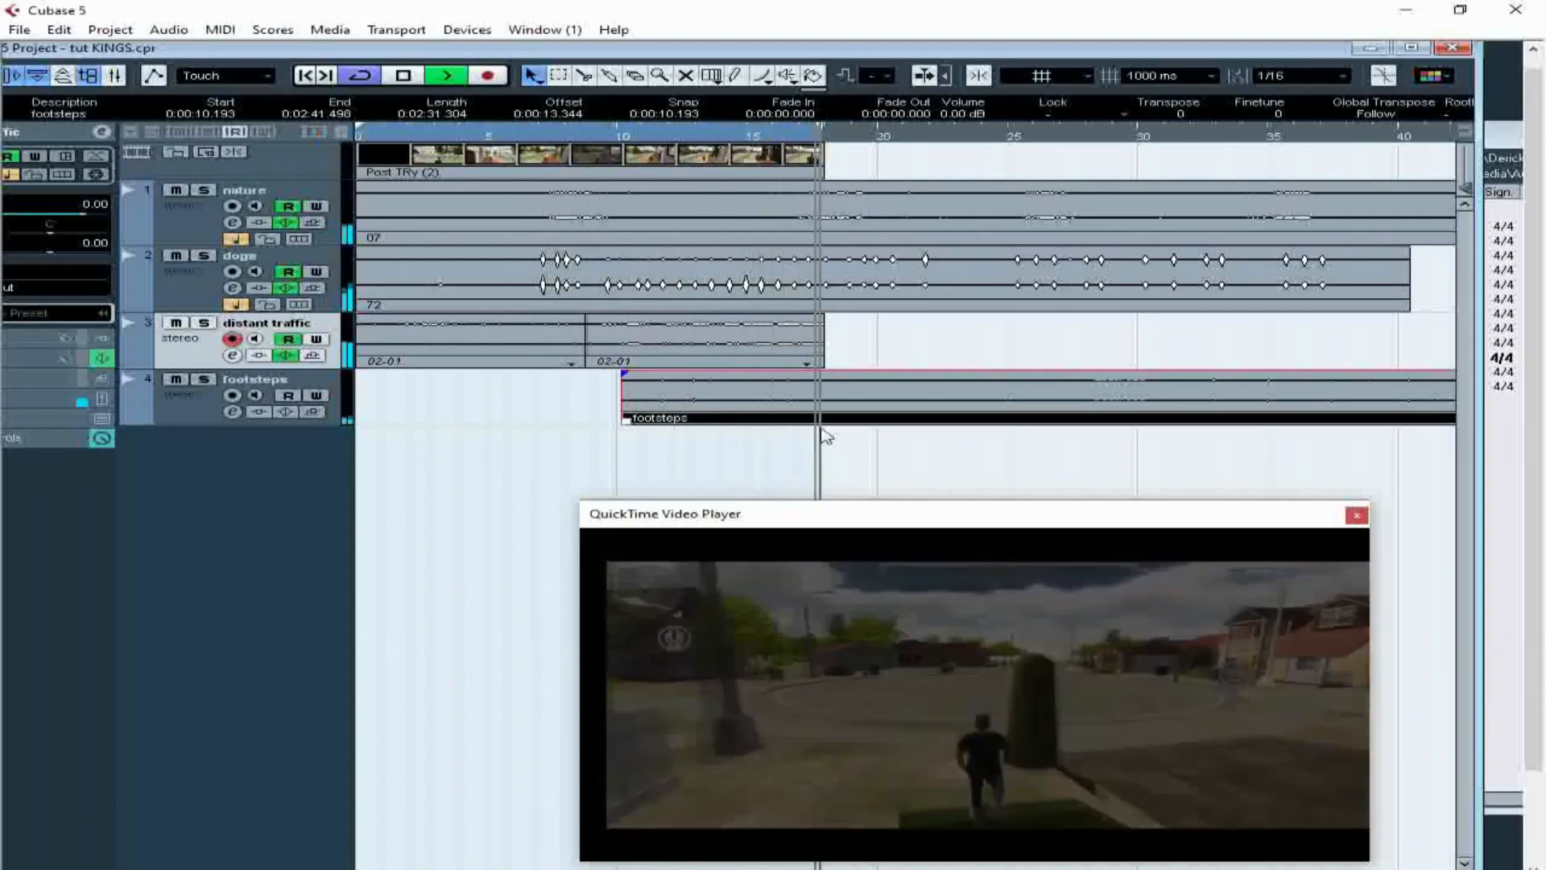
pyautogui.doubleClick(828, 407)
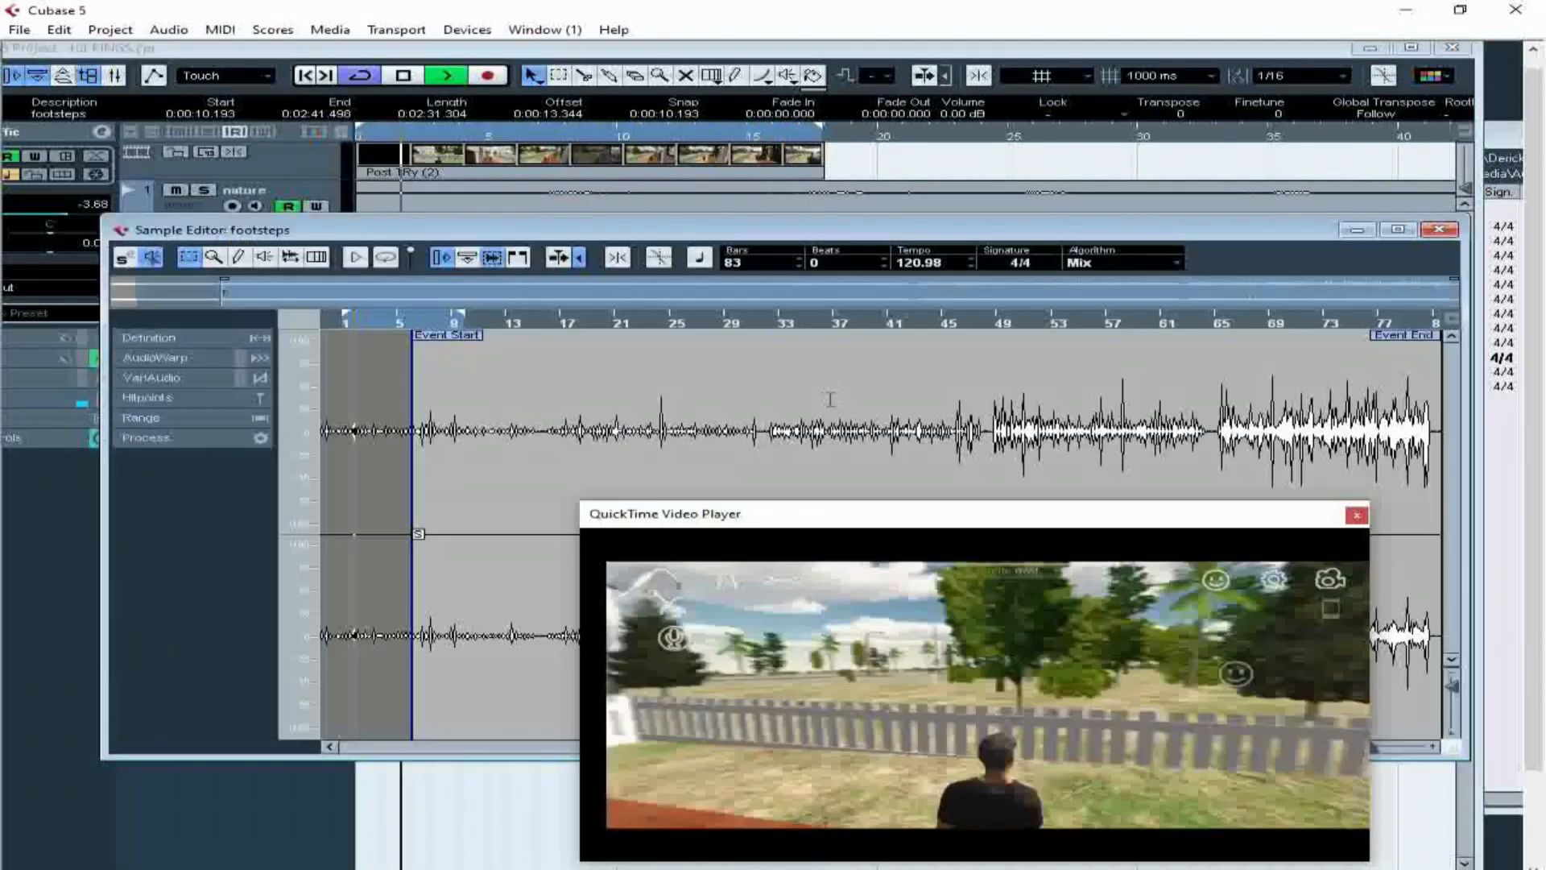
pyautogui.click(1439, 231)
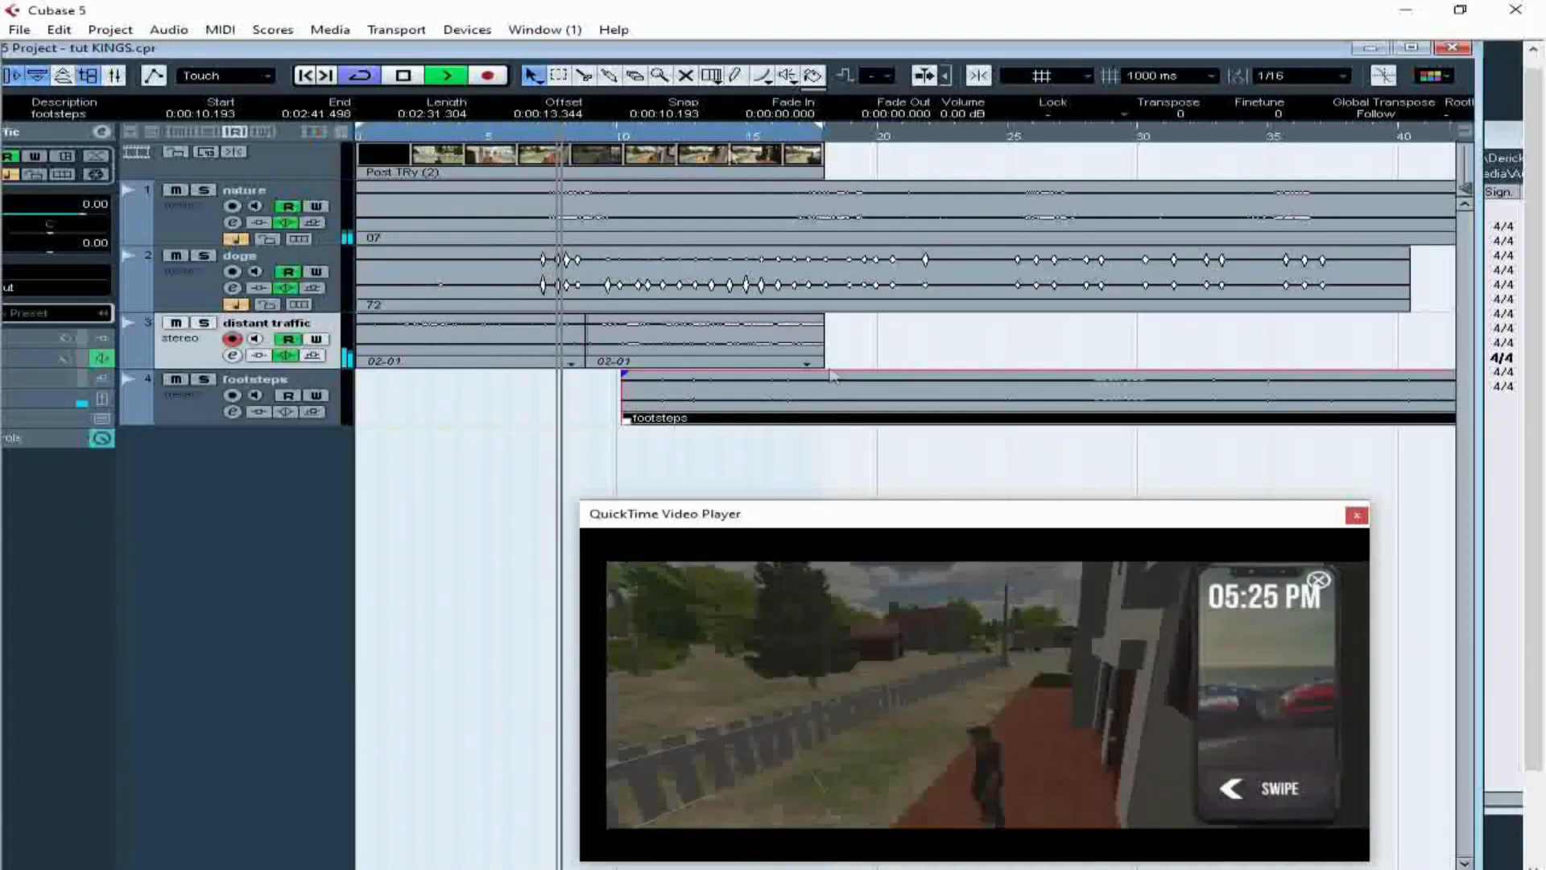
# - Split the footsteps clip at about 18 s, where the video ends, and erase the part after the split
pyautogui.click(585, 78)
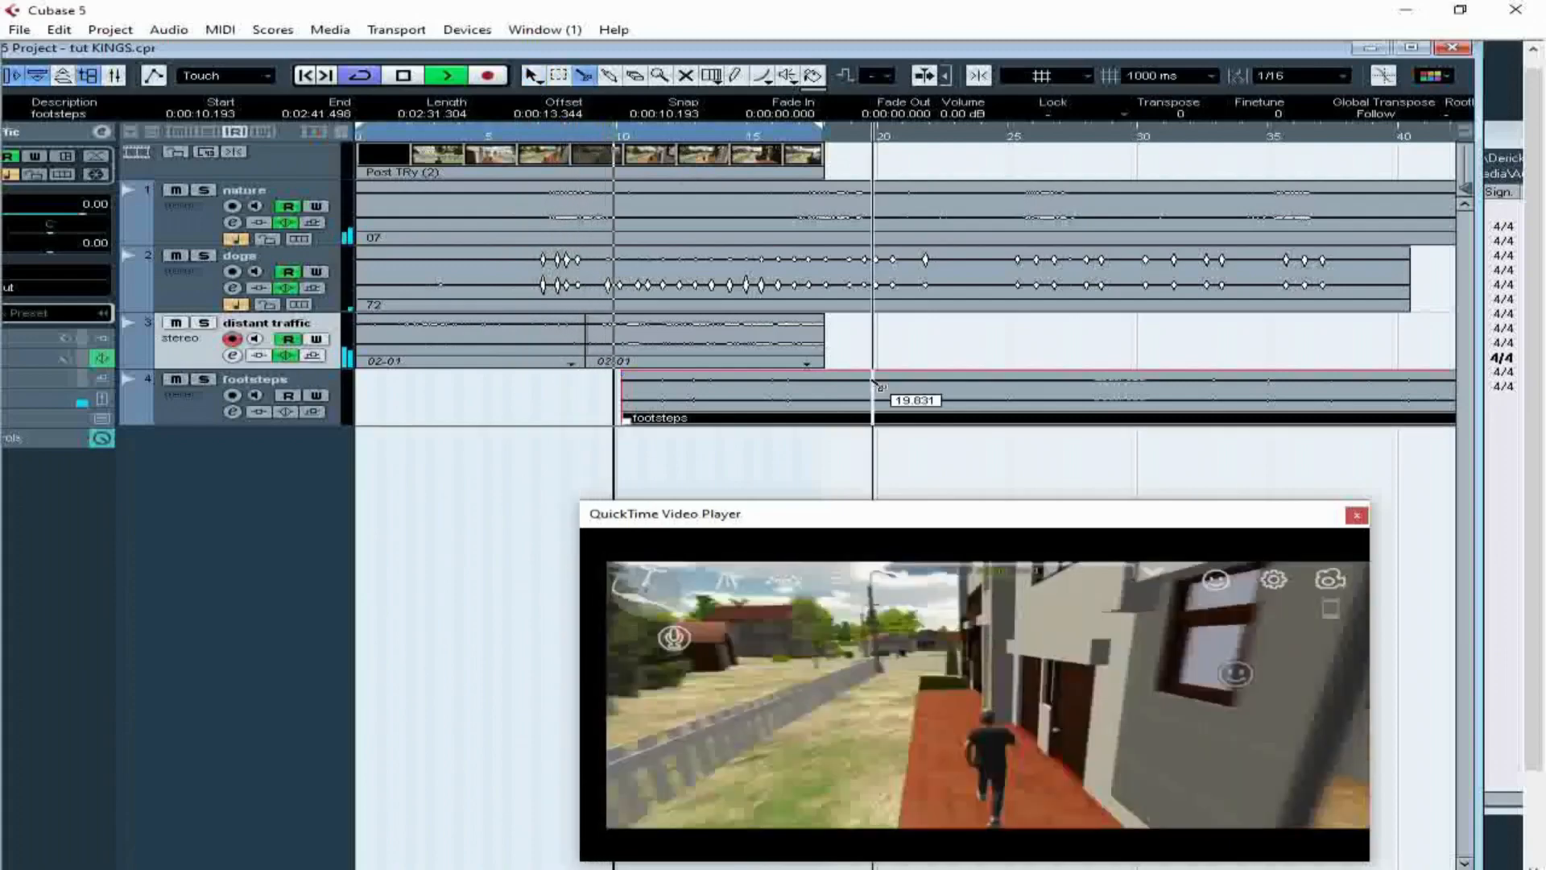
pyautogui.click(828, 395)
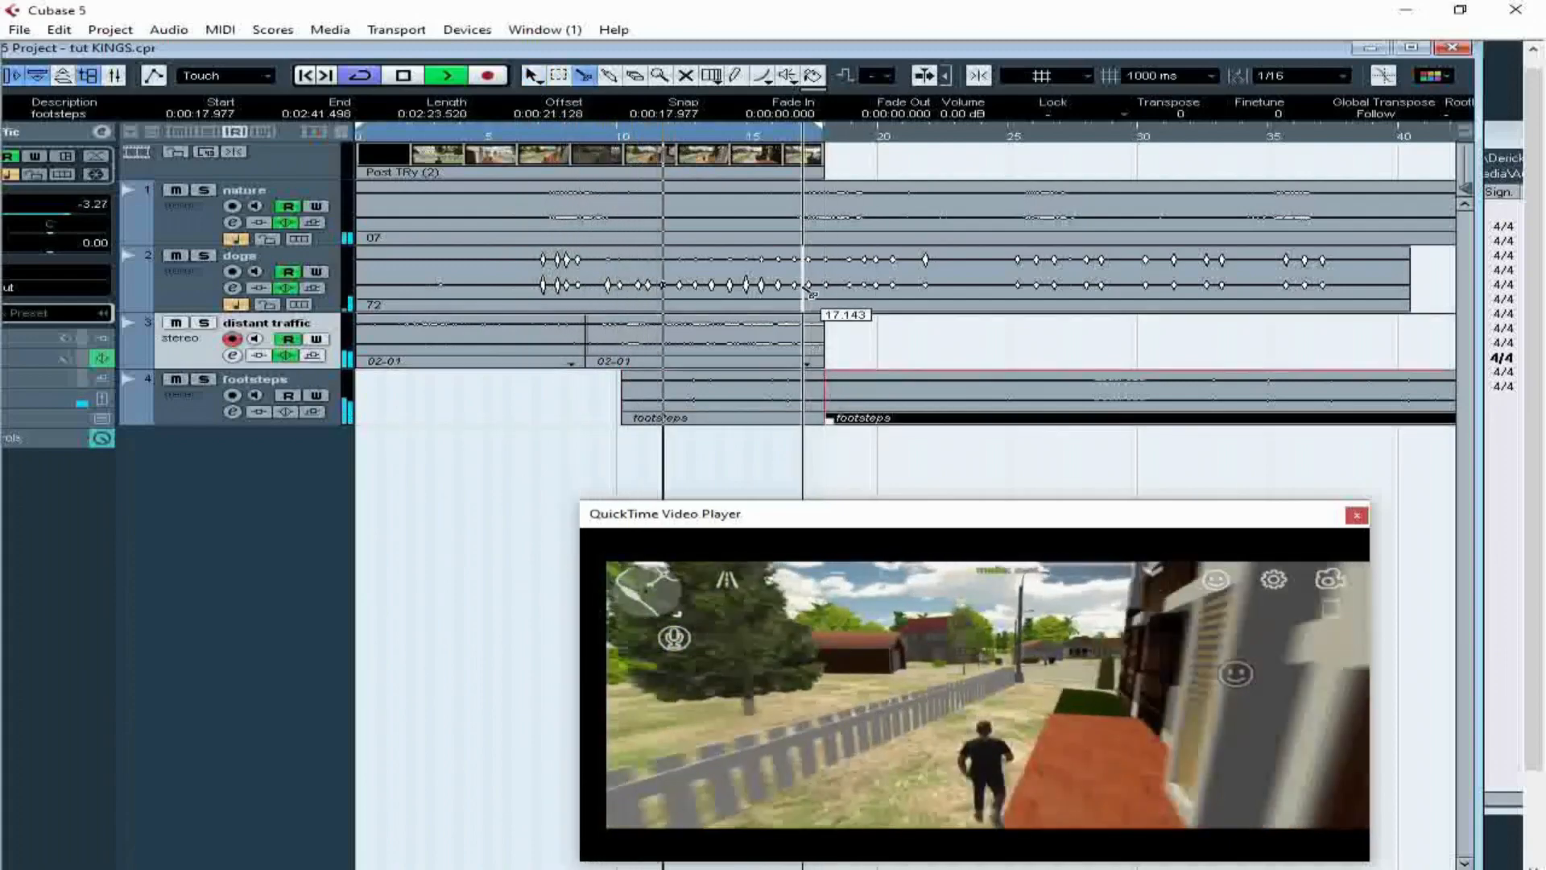
pyautogui.click(533, 77)
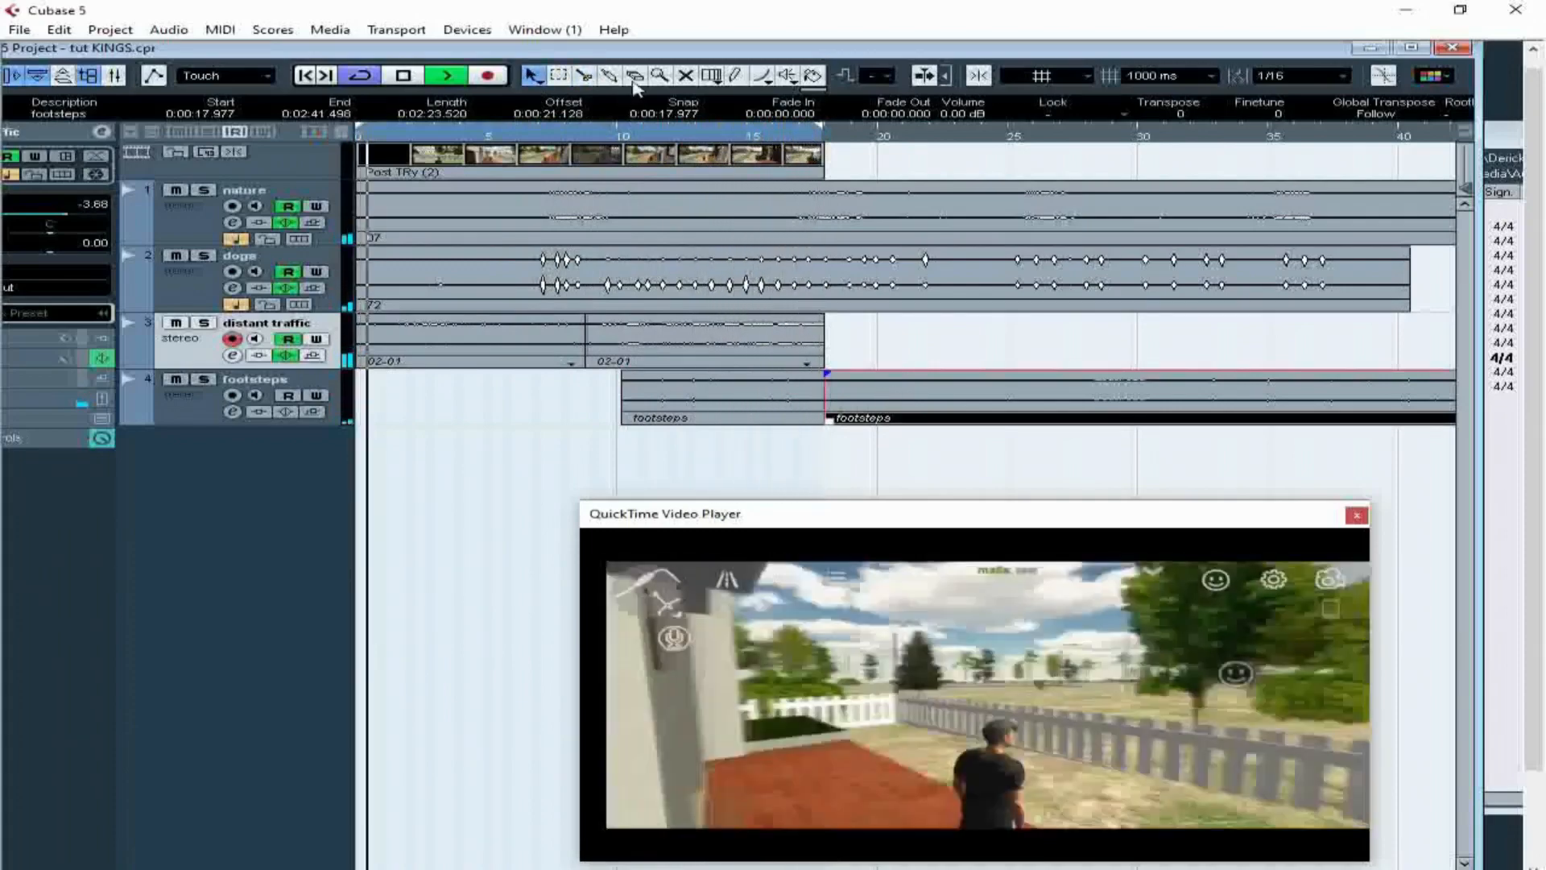
pyautogui.press('5')
pyautogui.click(926, 395)
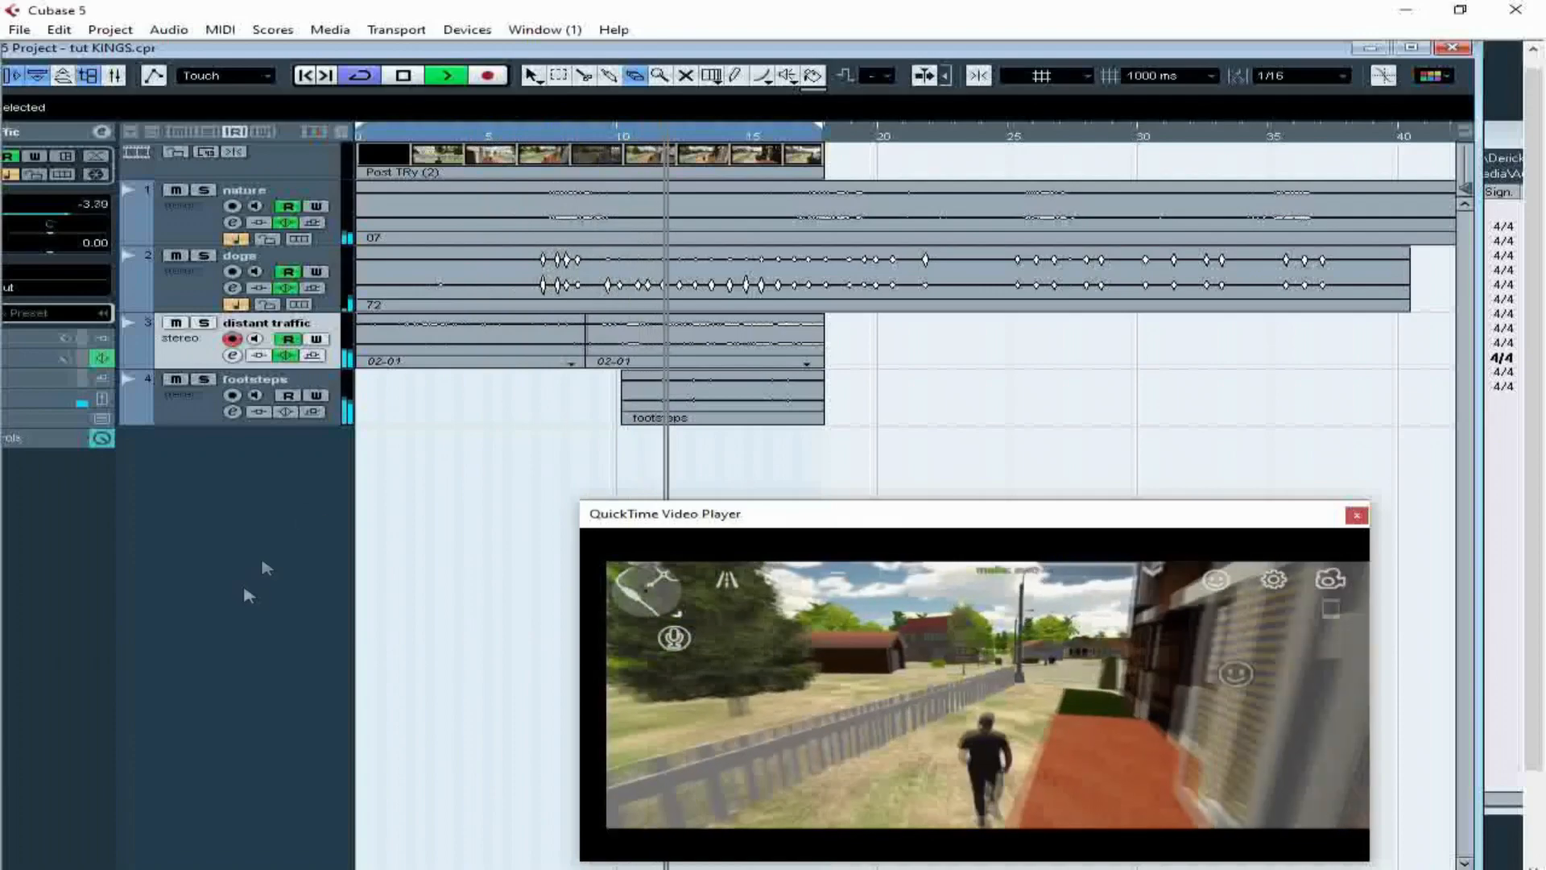
# - Add one stereo group channel track and name it ambiance
pyautogui.rightClick(247, 588)
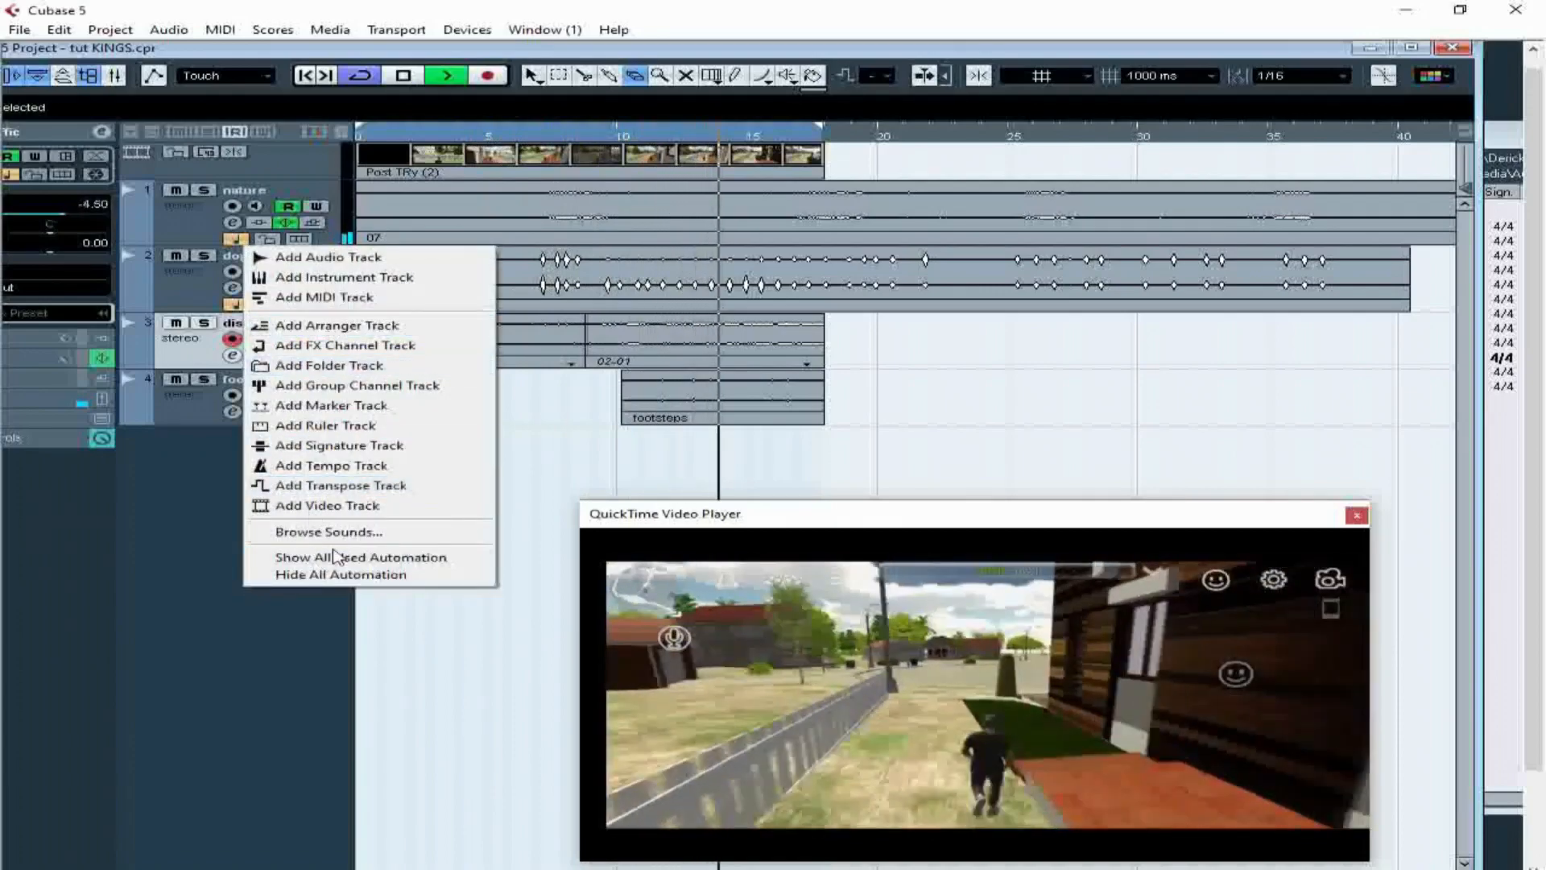
pyautogui.click(357, 390)
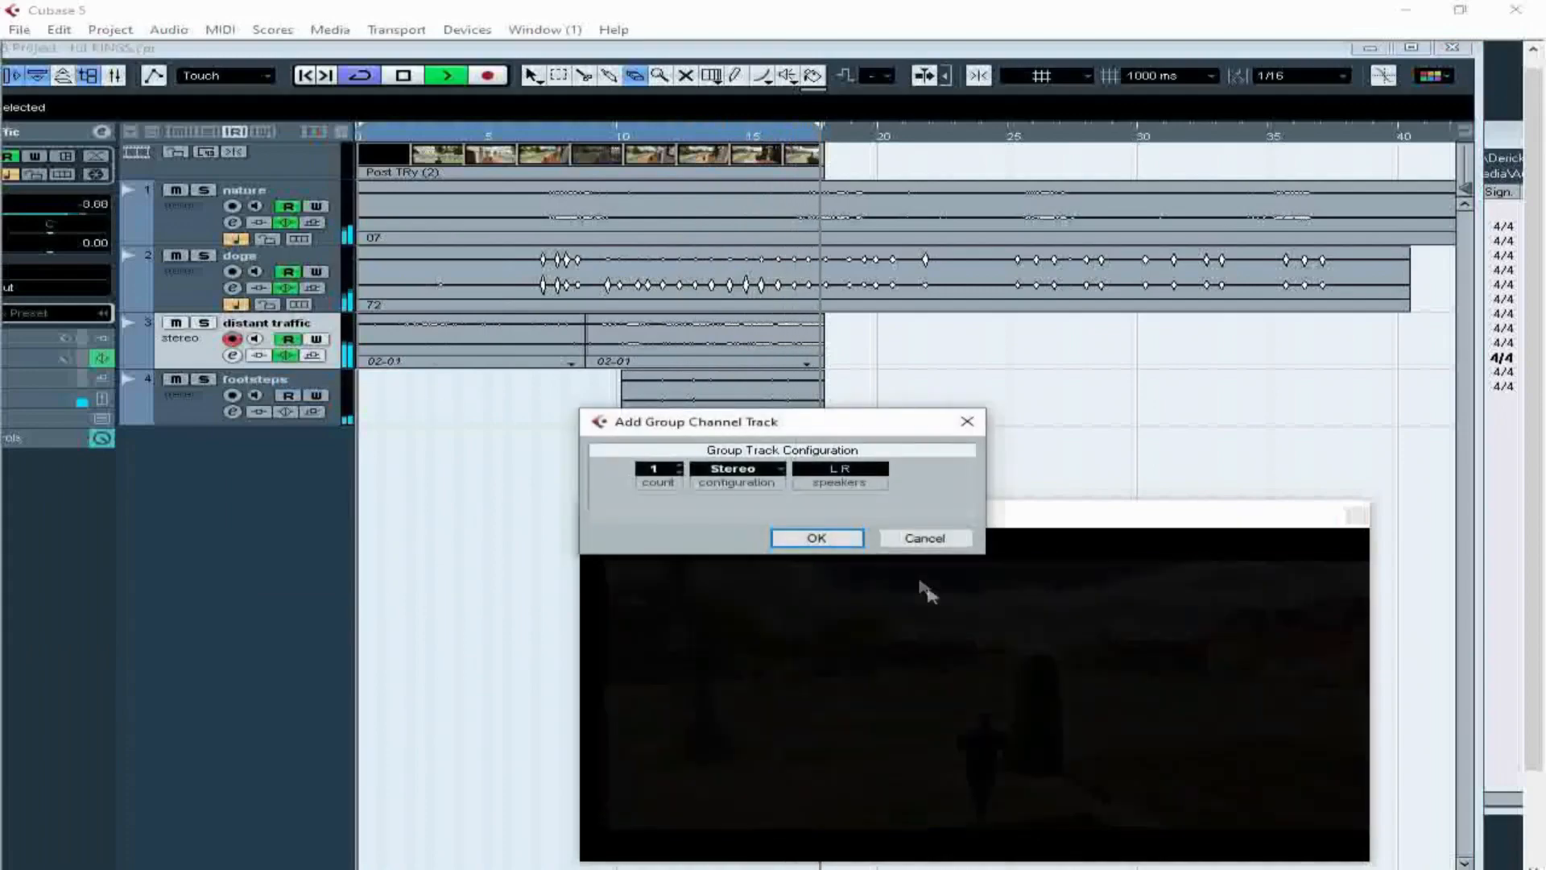
pyautogui.click(815, 538)
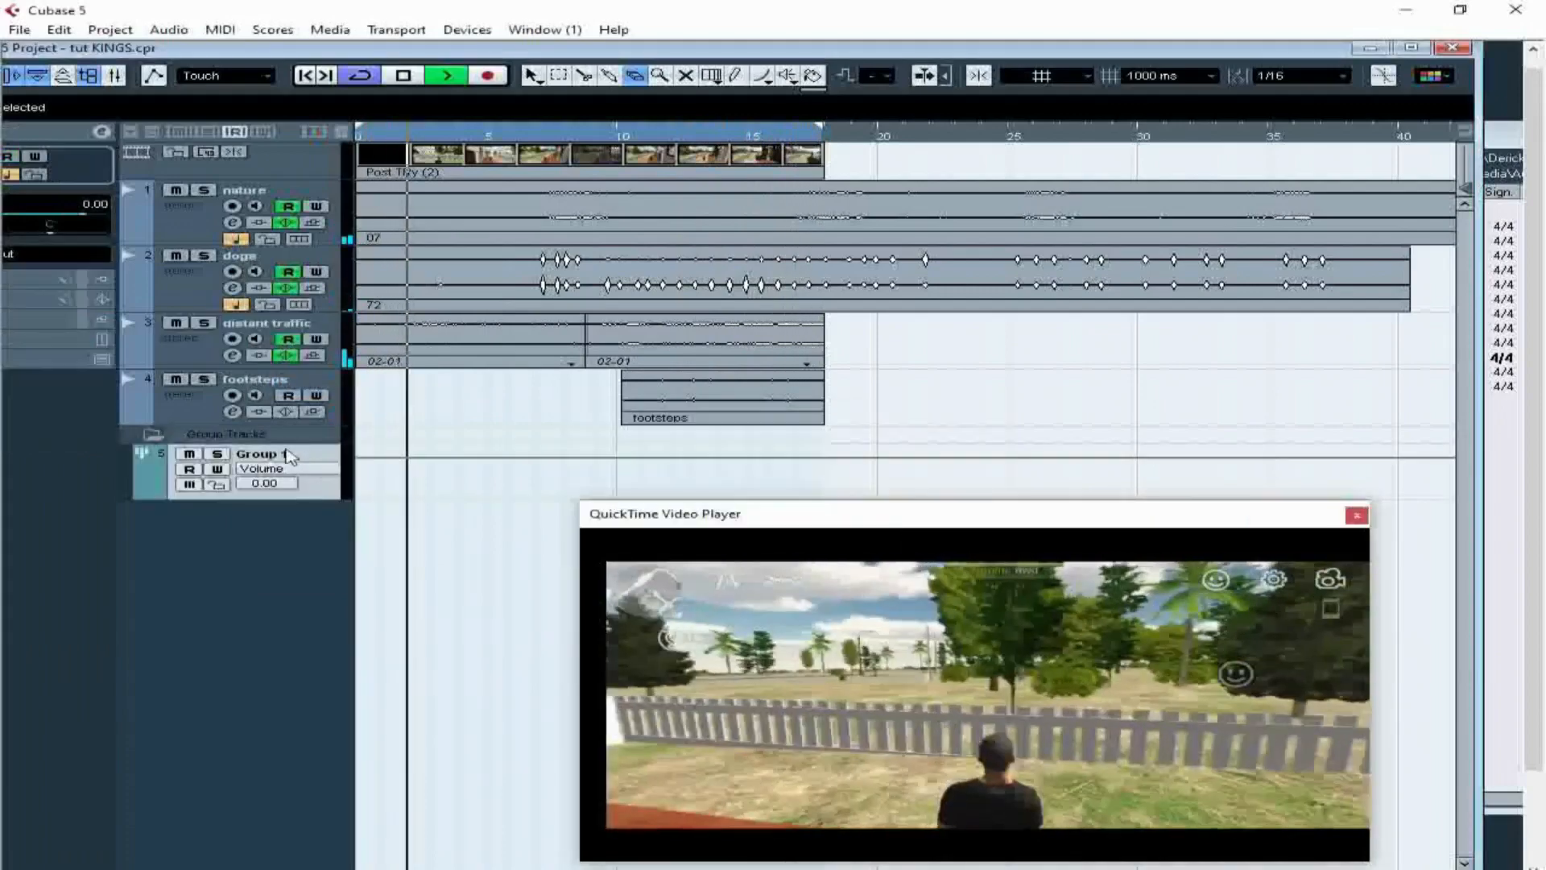
pyautogui.doubleClick(262, 455)
pyautogui.write('a')
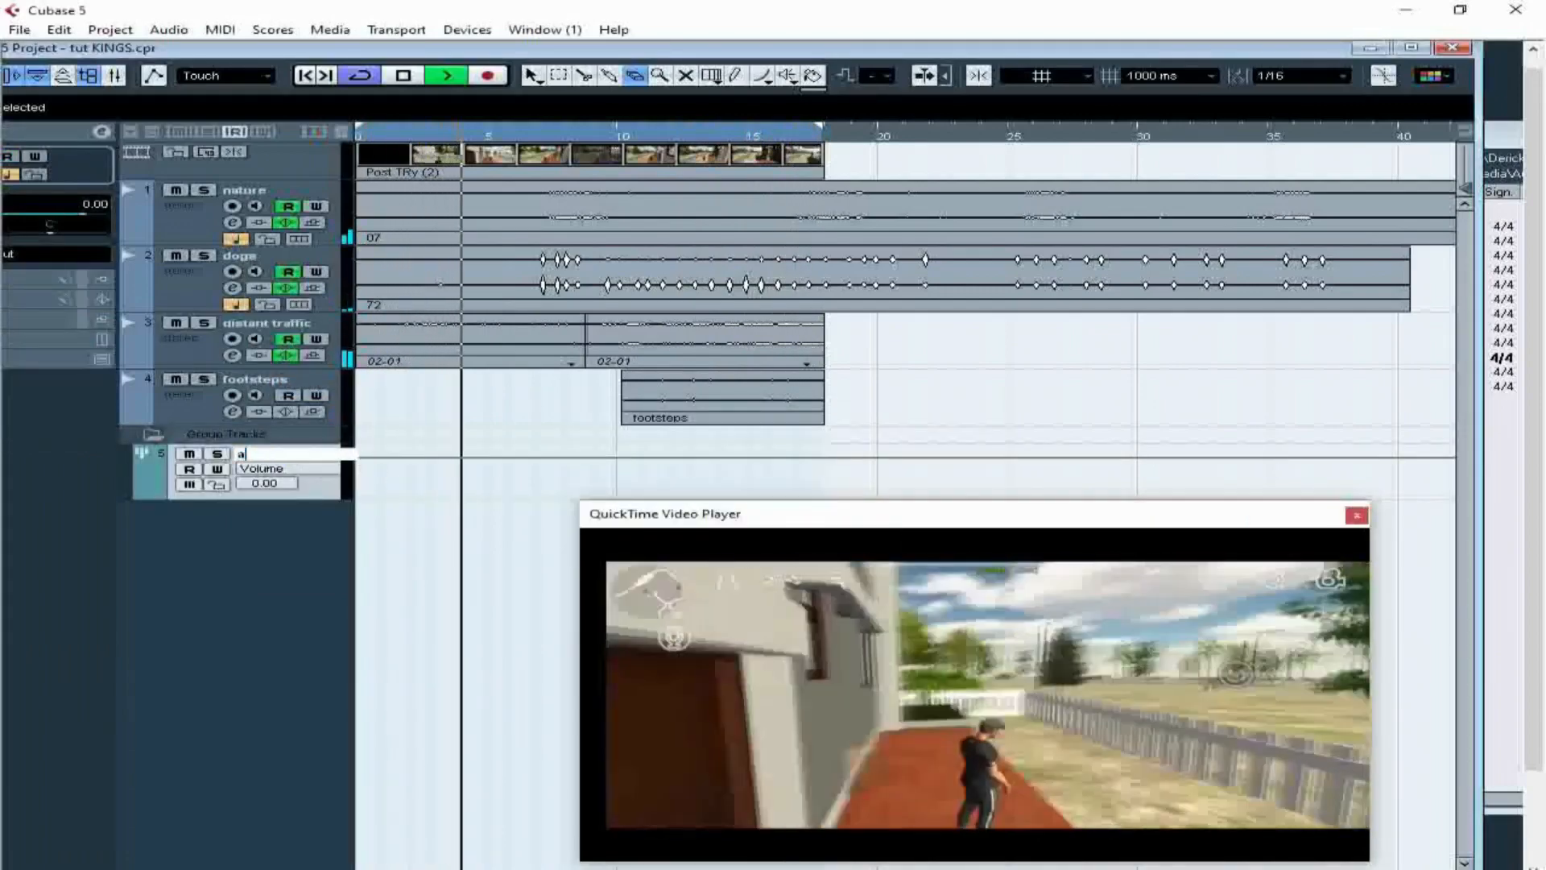
pyautogui.write('mbi')
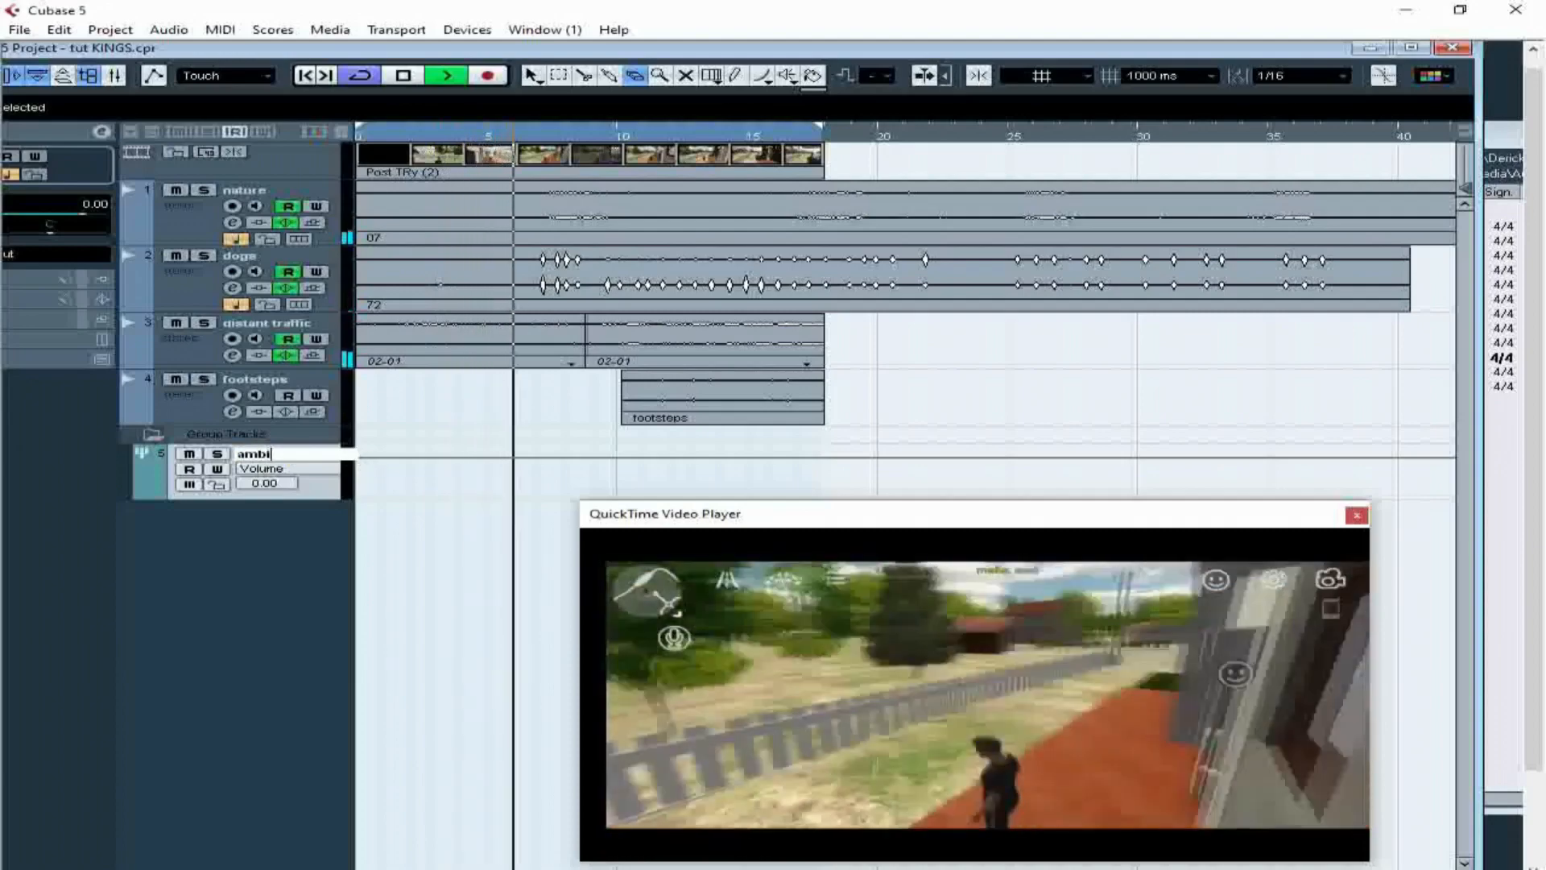
pyautogui.write('an')
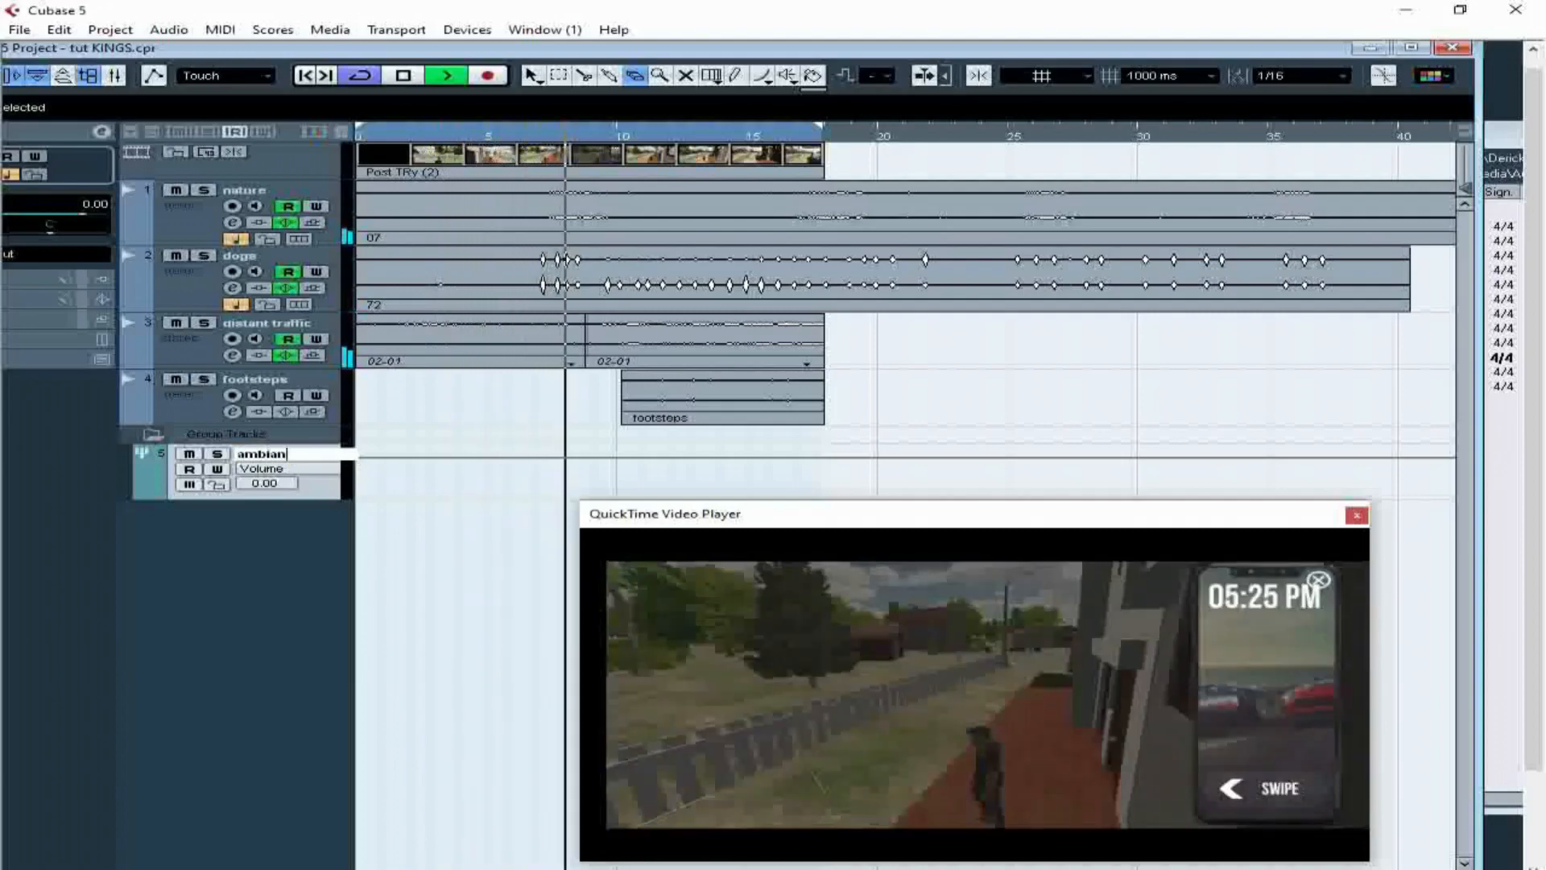
pyautogui.write('ce')
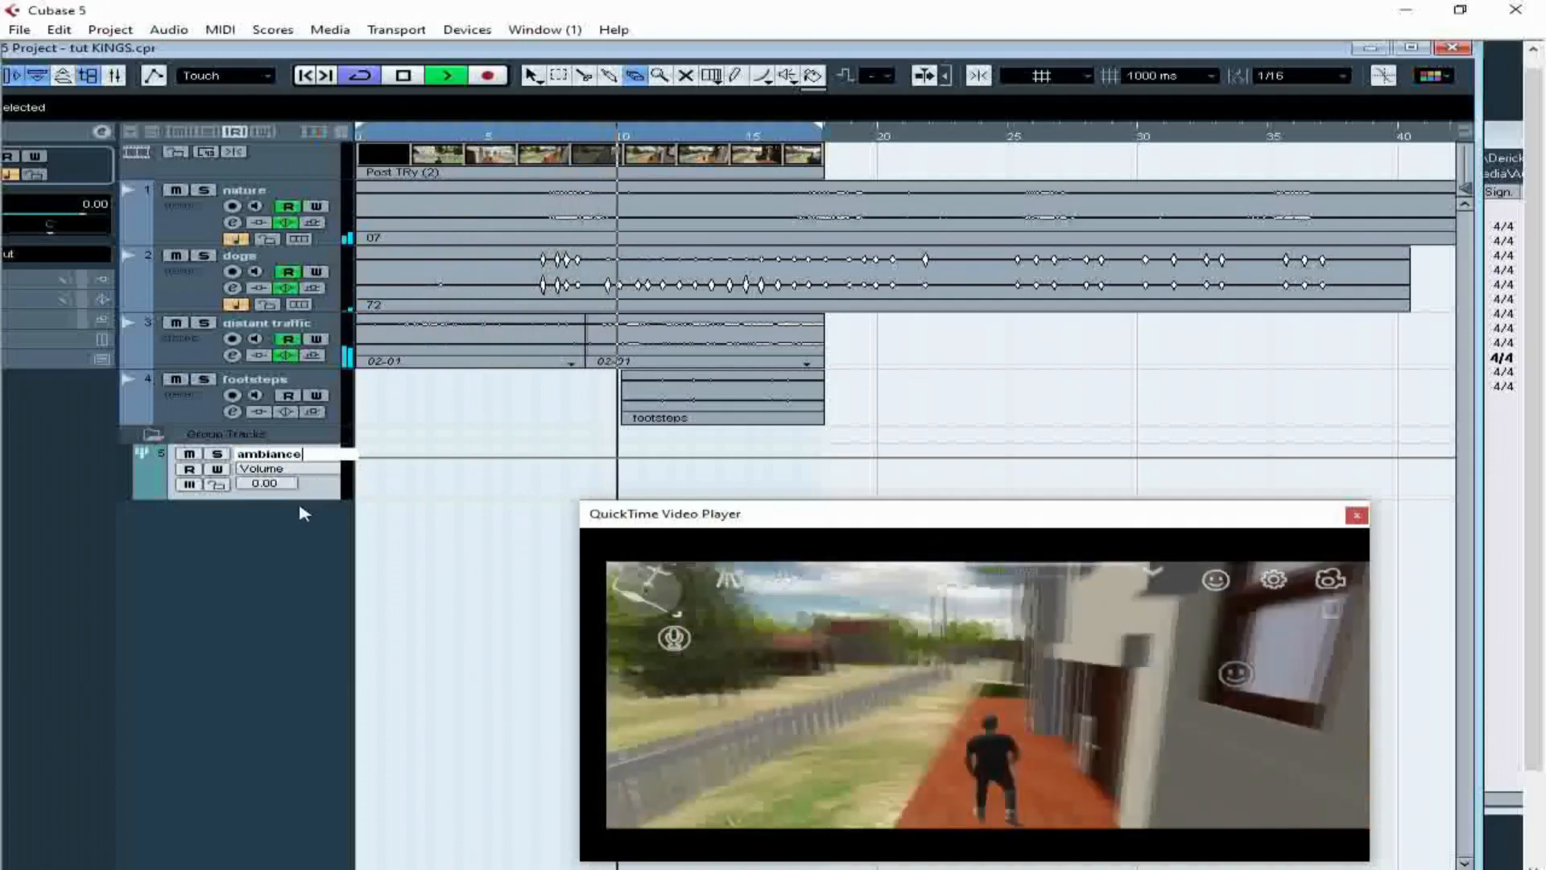
pyautogui.press('Return')
# - Route the nature track's output to the ambiance group
pyautogui.click(232, 223)
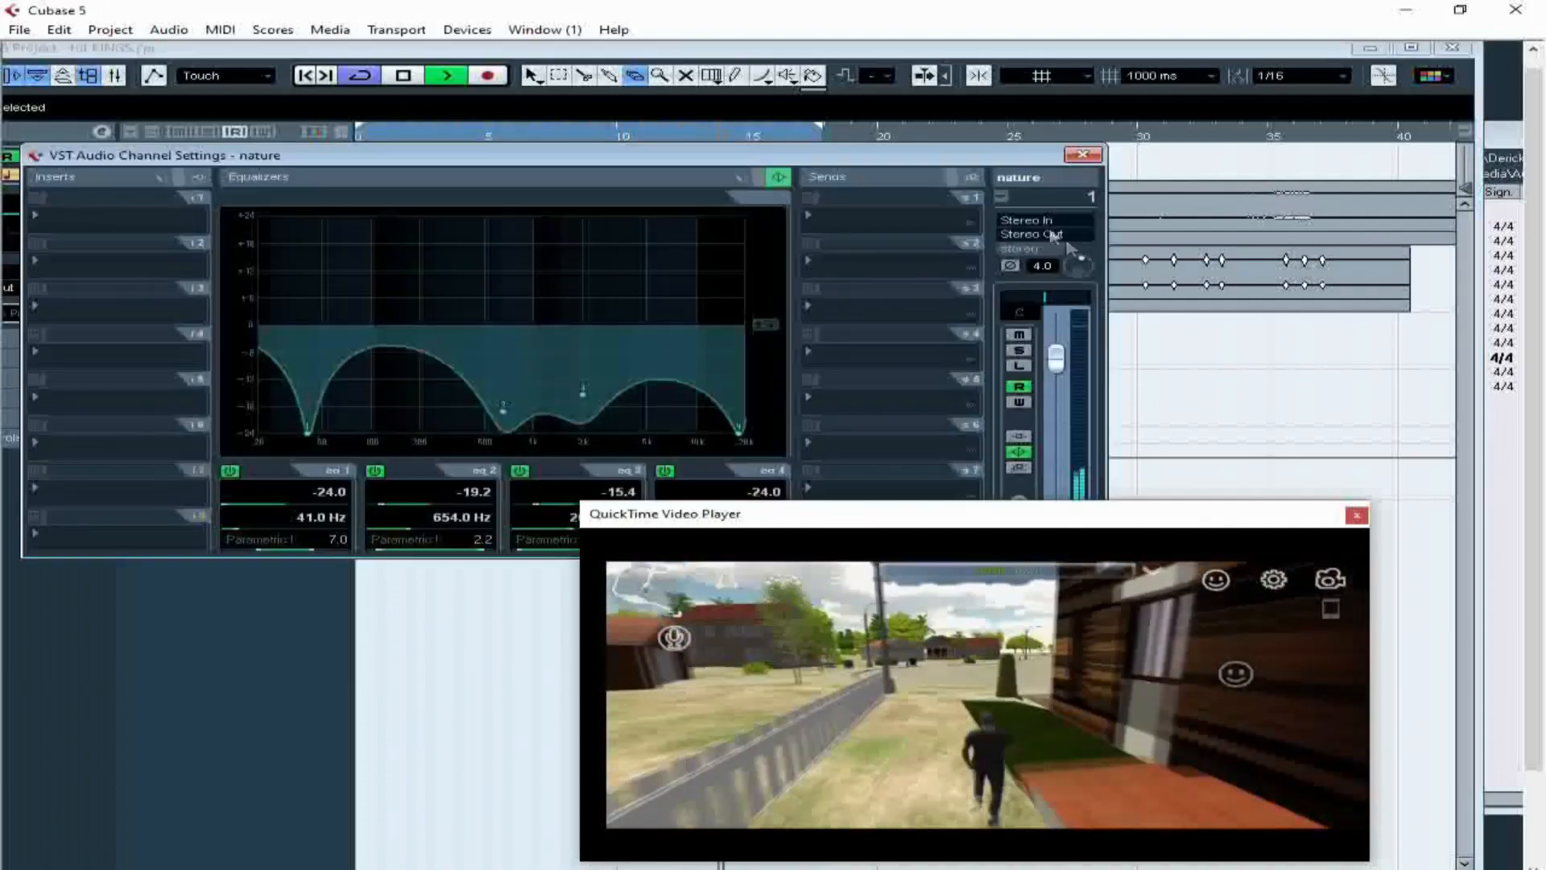
pyautogui.click(1051, 234)
pyautogui.click(1063, 344)
pyautogui.click(1083, 155)
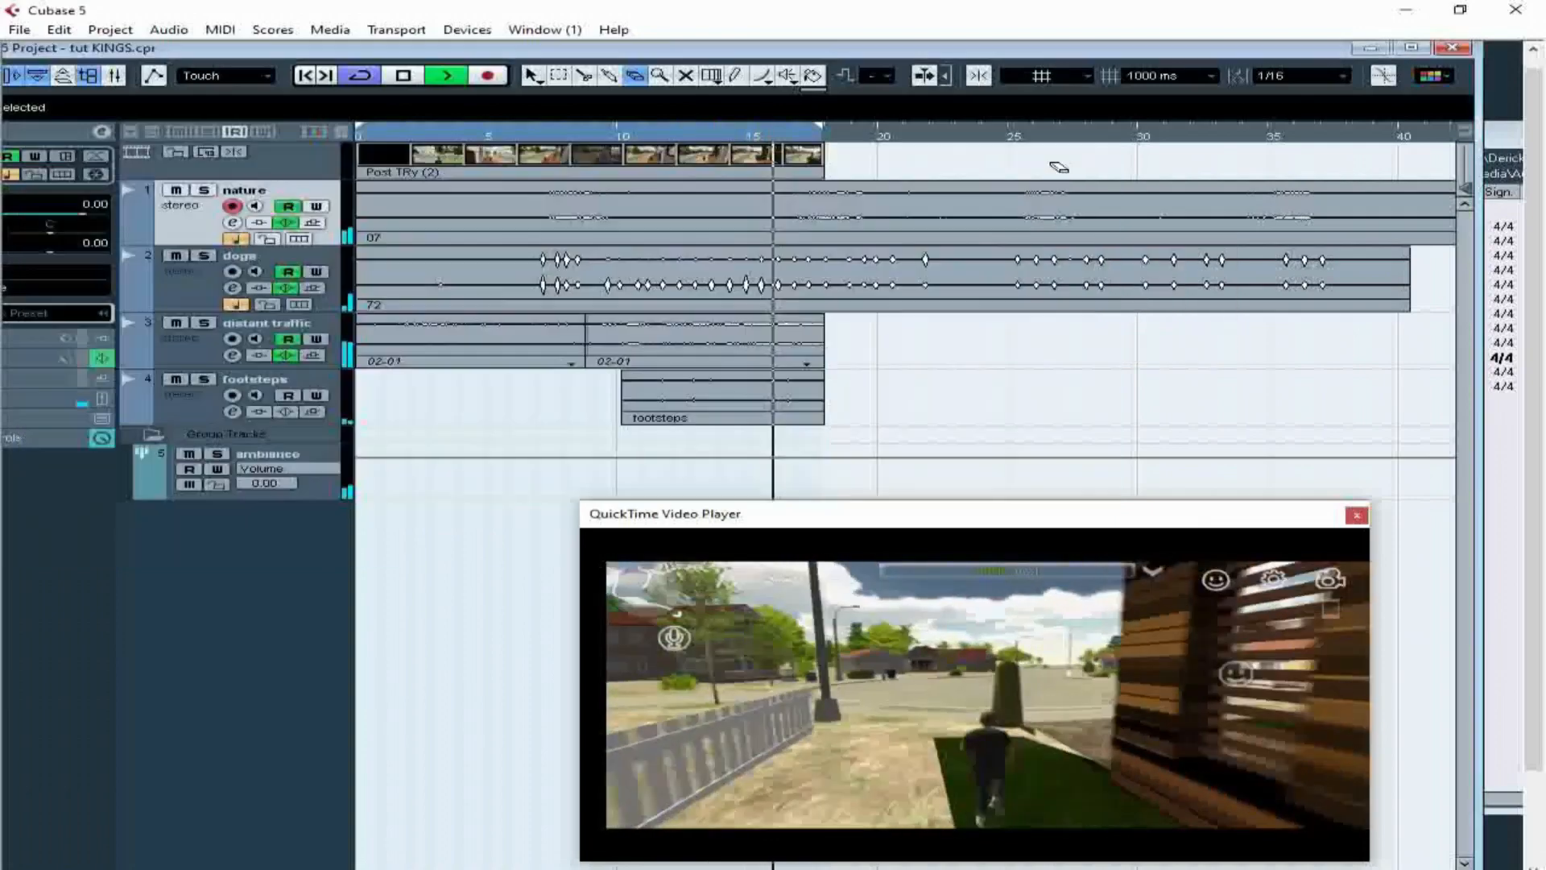
# - Route the dogs track's output to the ambiance group
pyautogui.click(232, 289)
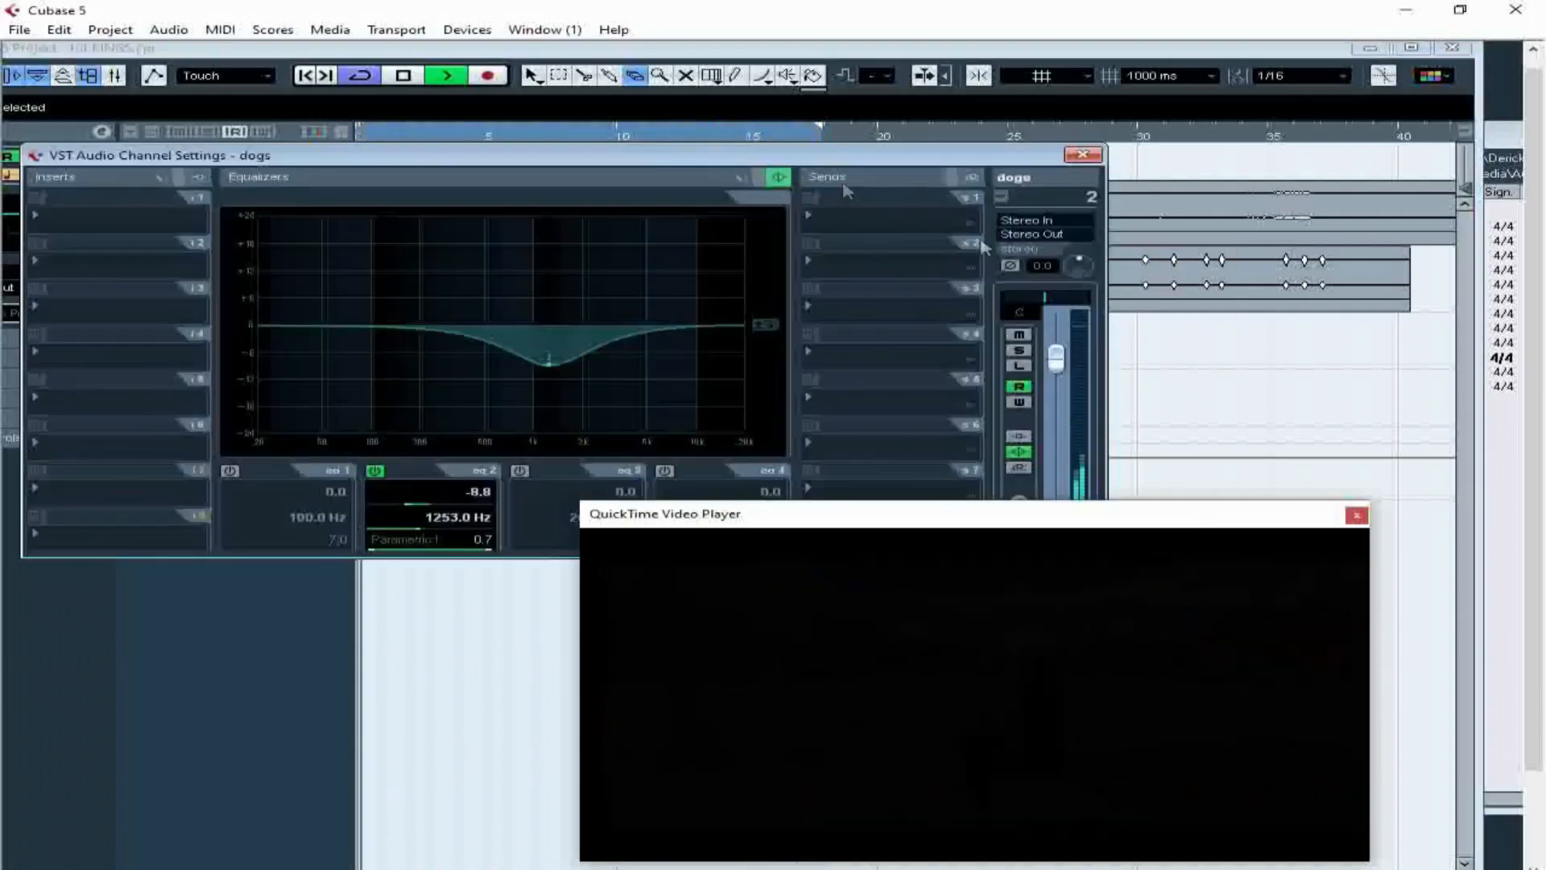
pyautogui.click(1052, 234)
pyautogui.click(1117, 351)
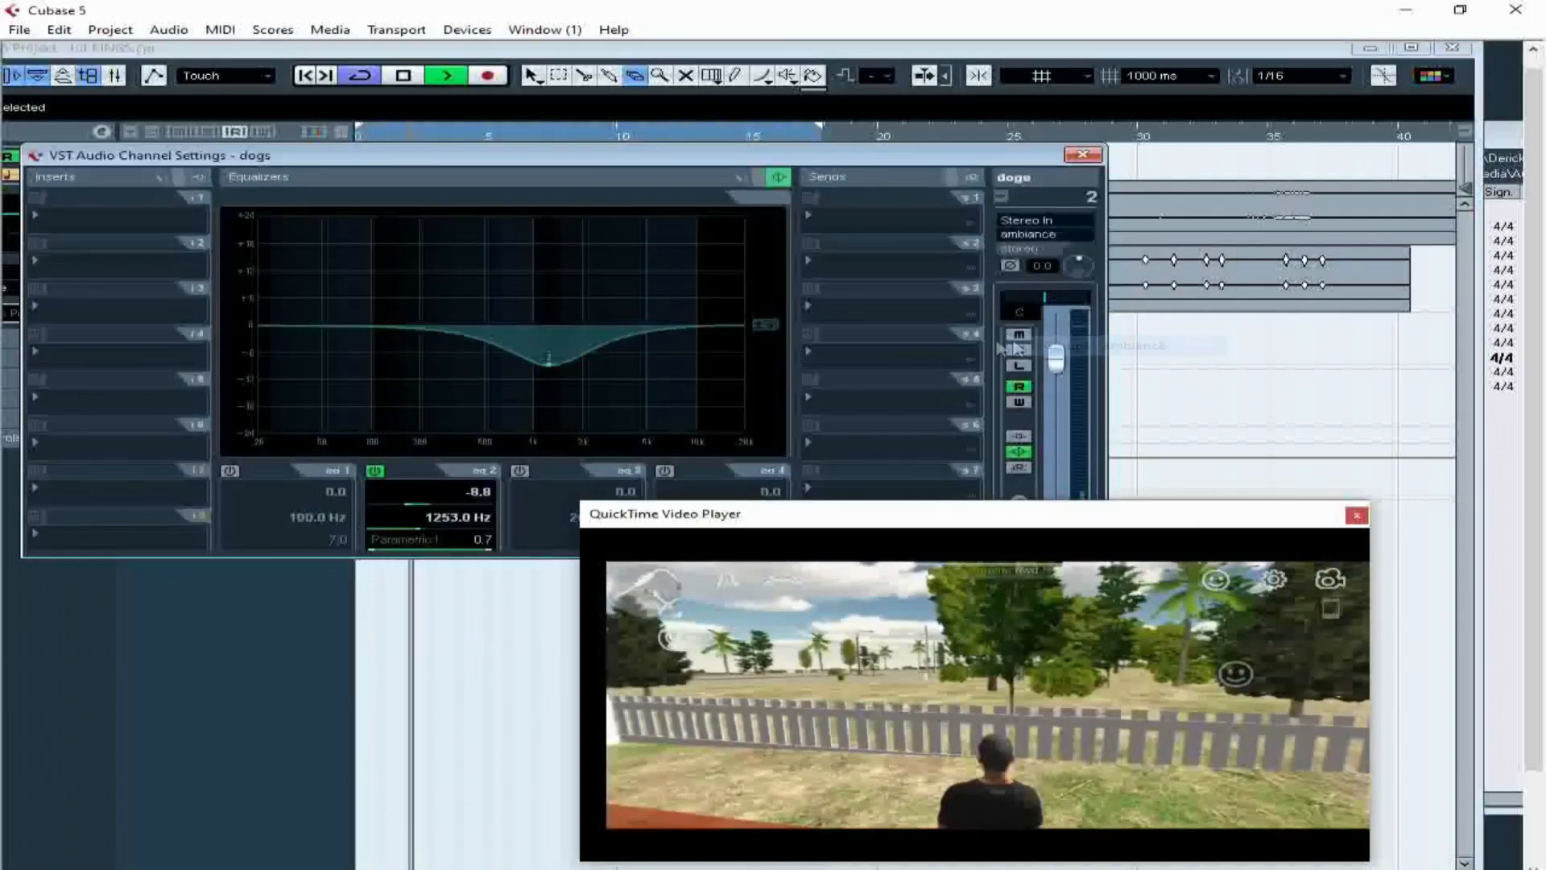
pyautogui.click(235, 289)
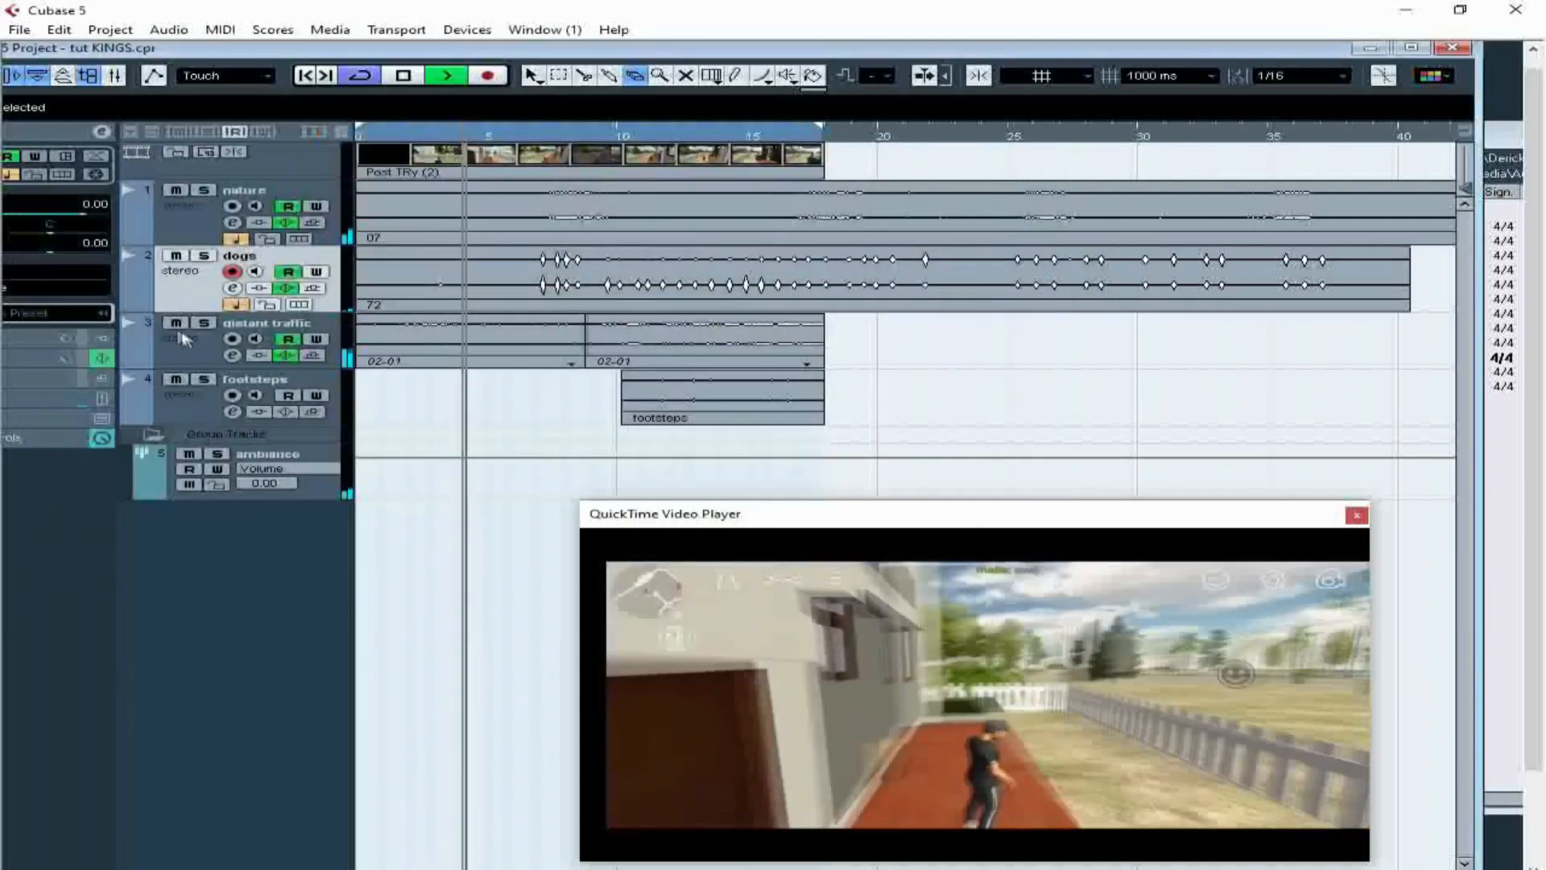
# - Route the distant traffic track's output to the ambiance group
pyautogui.click(233, 355)
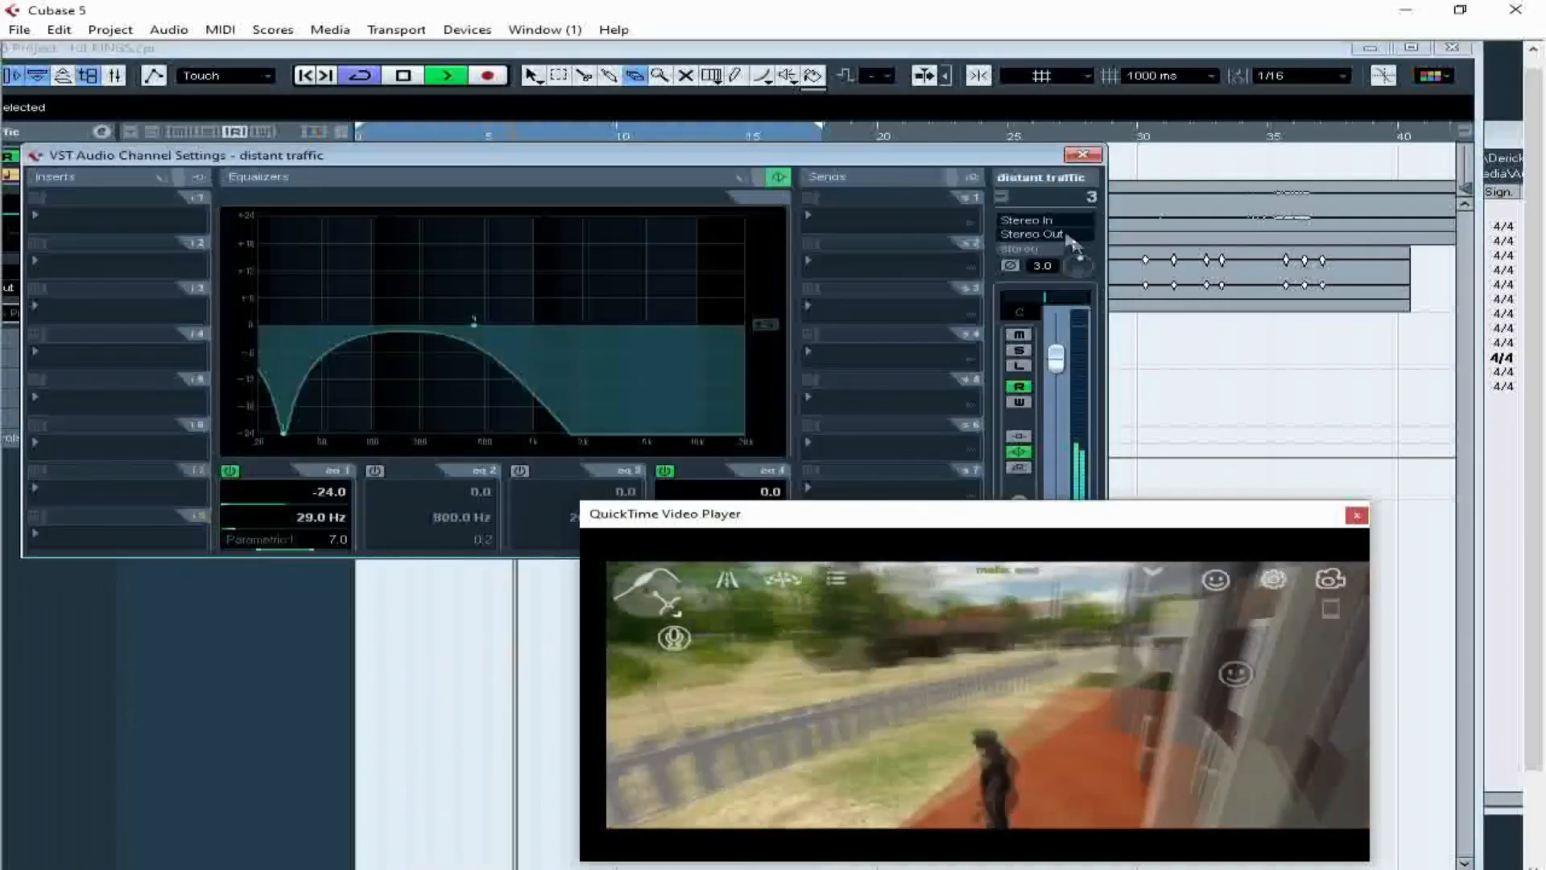
pyautogui.click(1039, 234)
pyautogui.click(1116, 346)
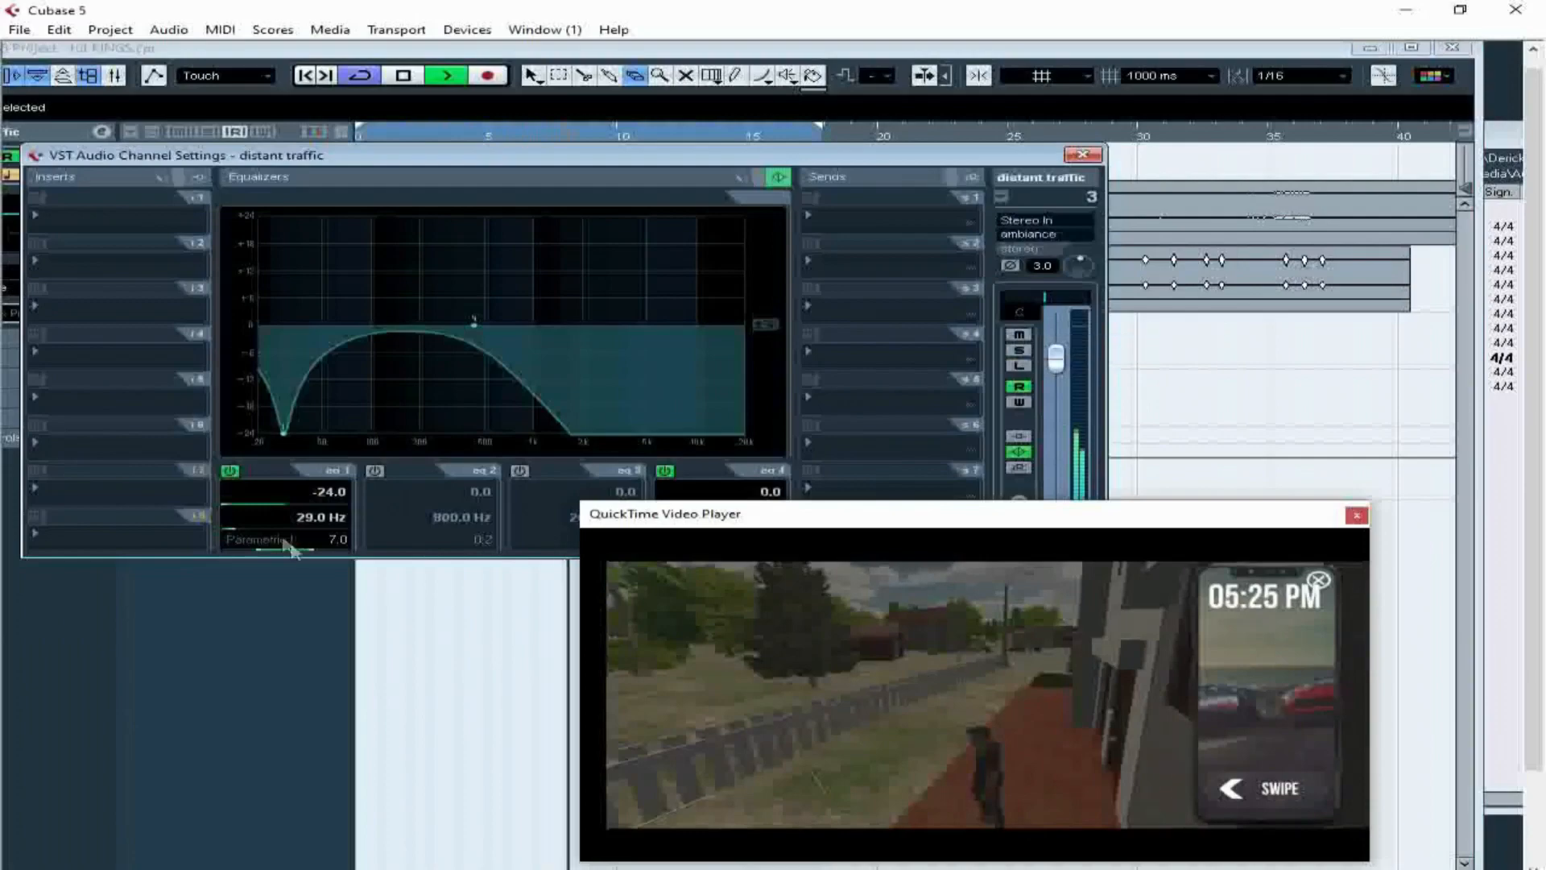
pyautogui.click(274, 610)
# - Switch to the object selection tool and enable read and write automation on the ambiance group track
pyautogui.press('1')
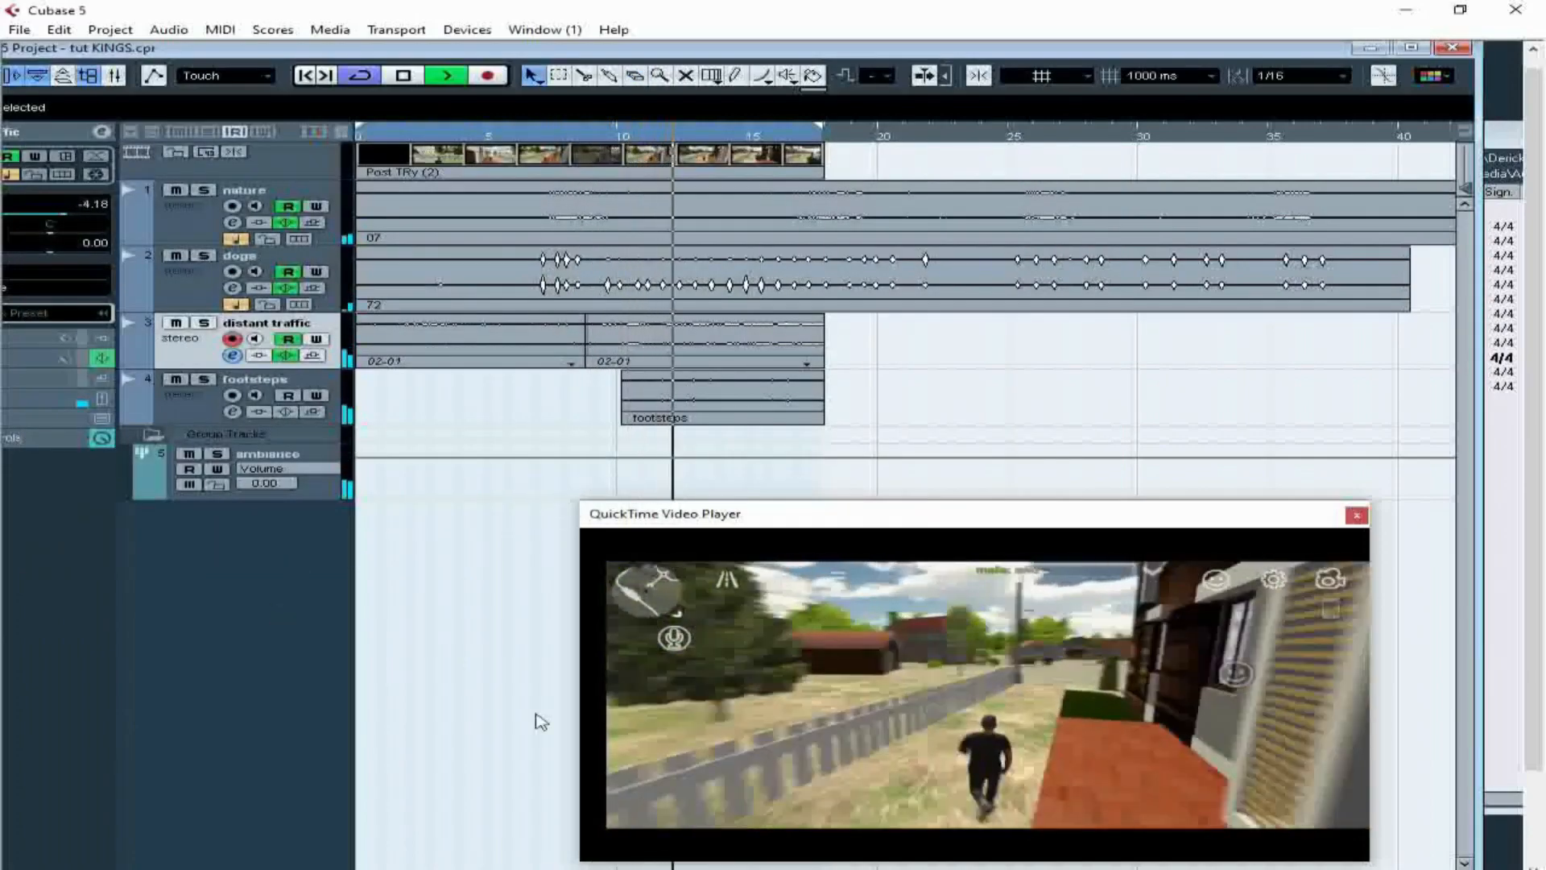
pyautogui.rightClick(531, 483)
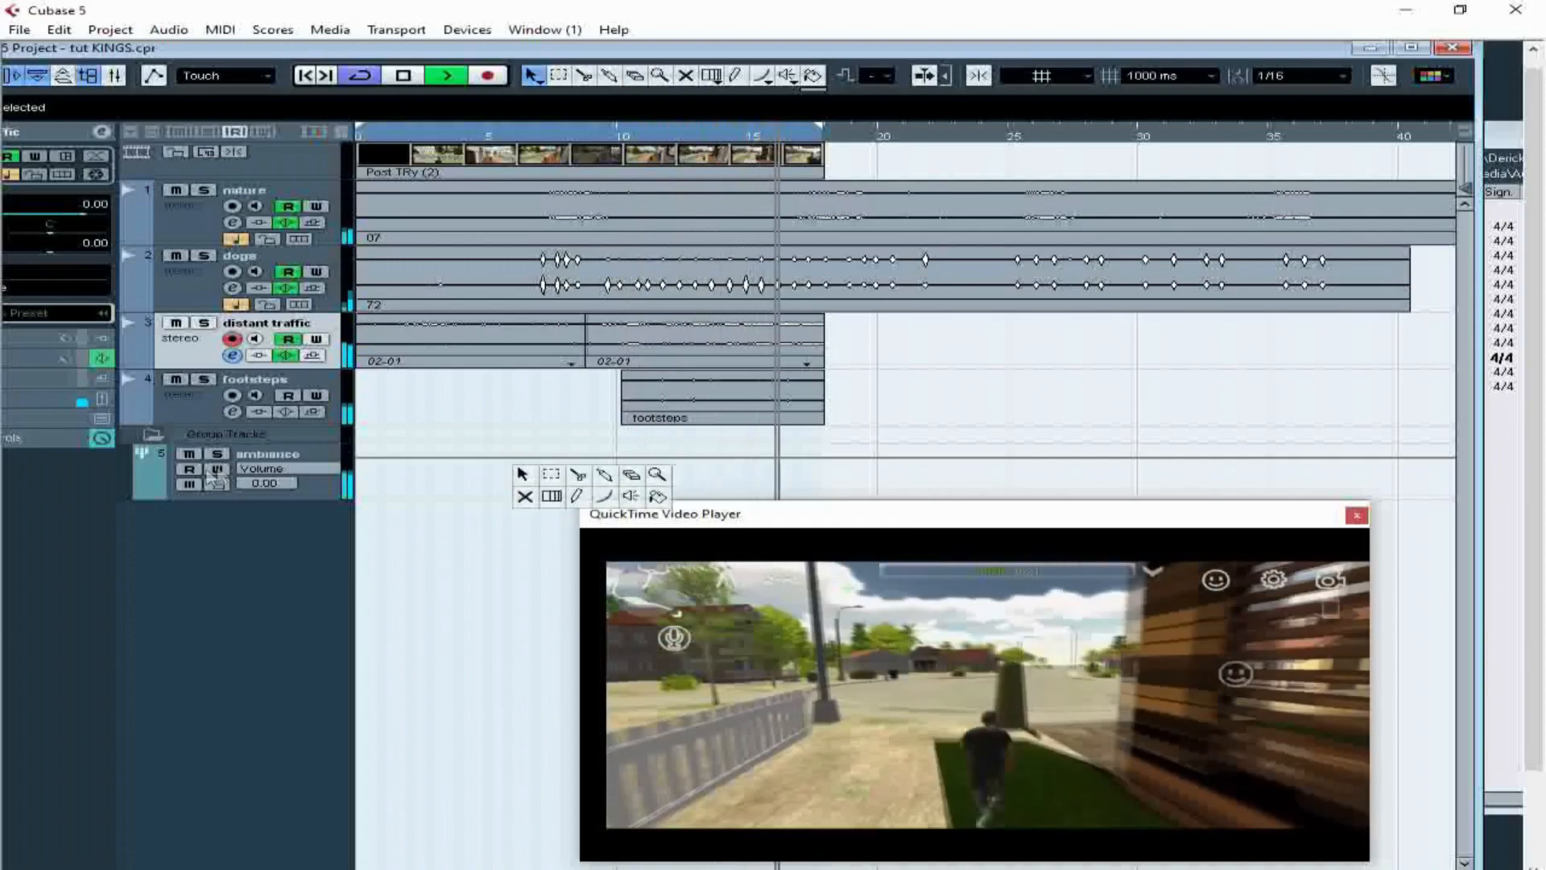
pyautogui.click(423, 477)
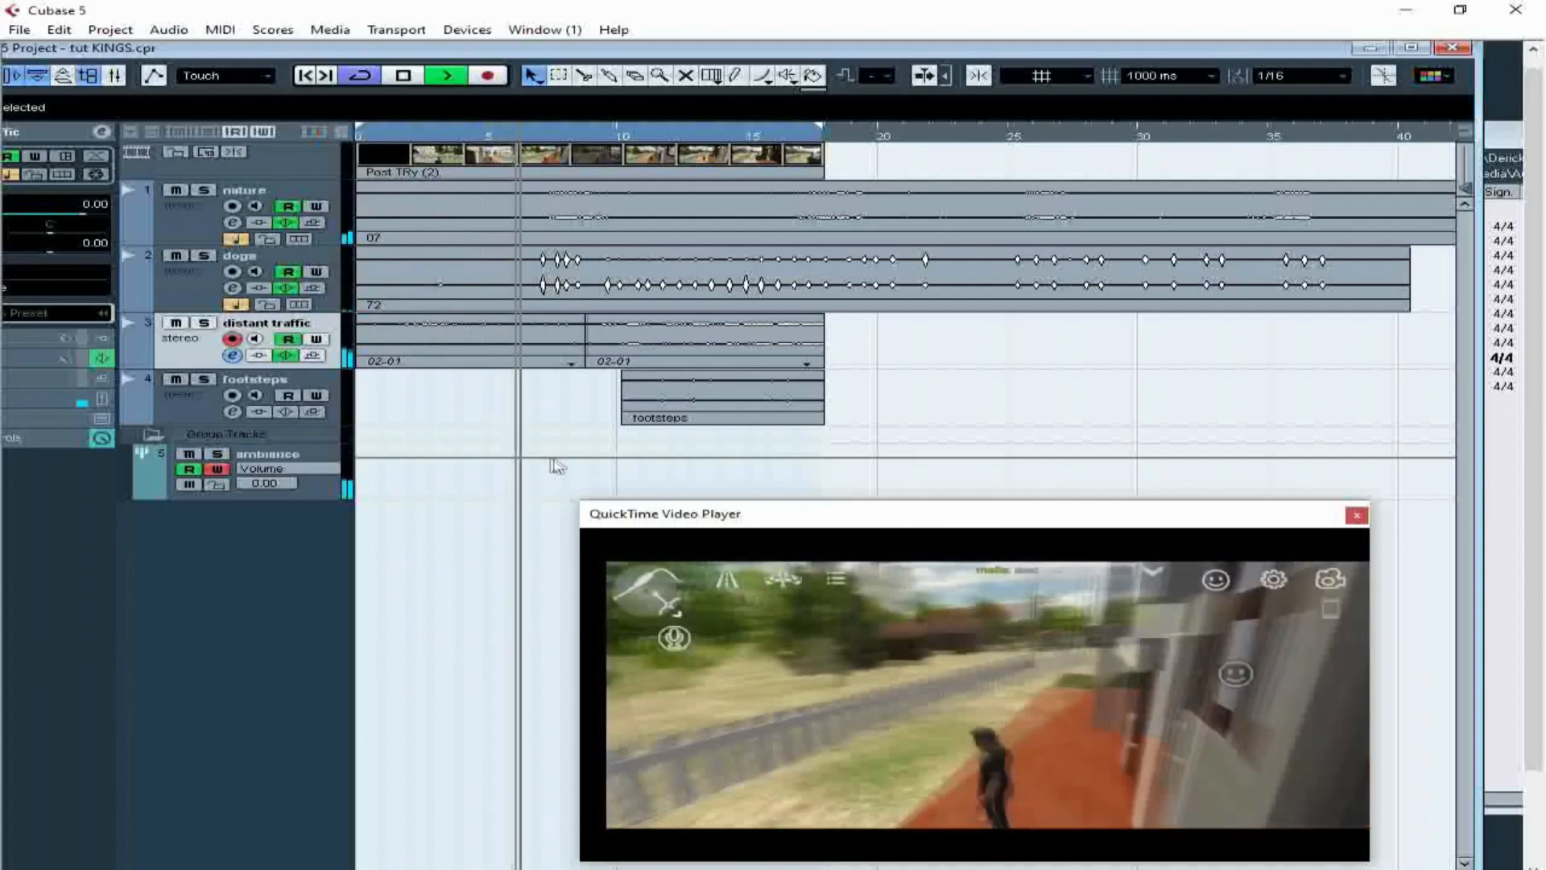
# - Shape a volume automation dip on the ambiance group from about 7.8 to 9.6 s, with a -22.25 point at 9.22 s, and replay that section
pyautogui.click(566, 458)
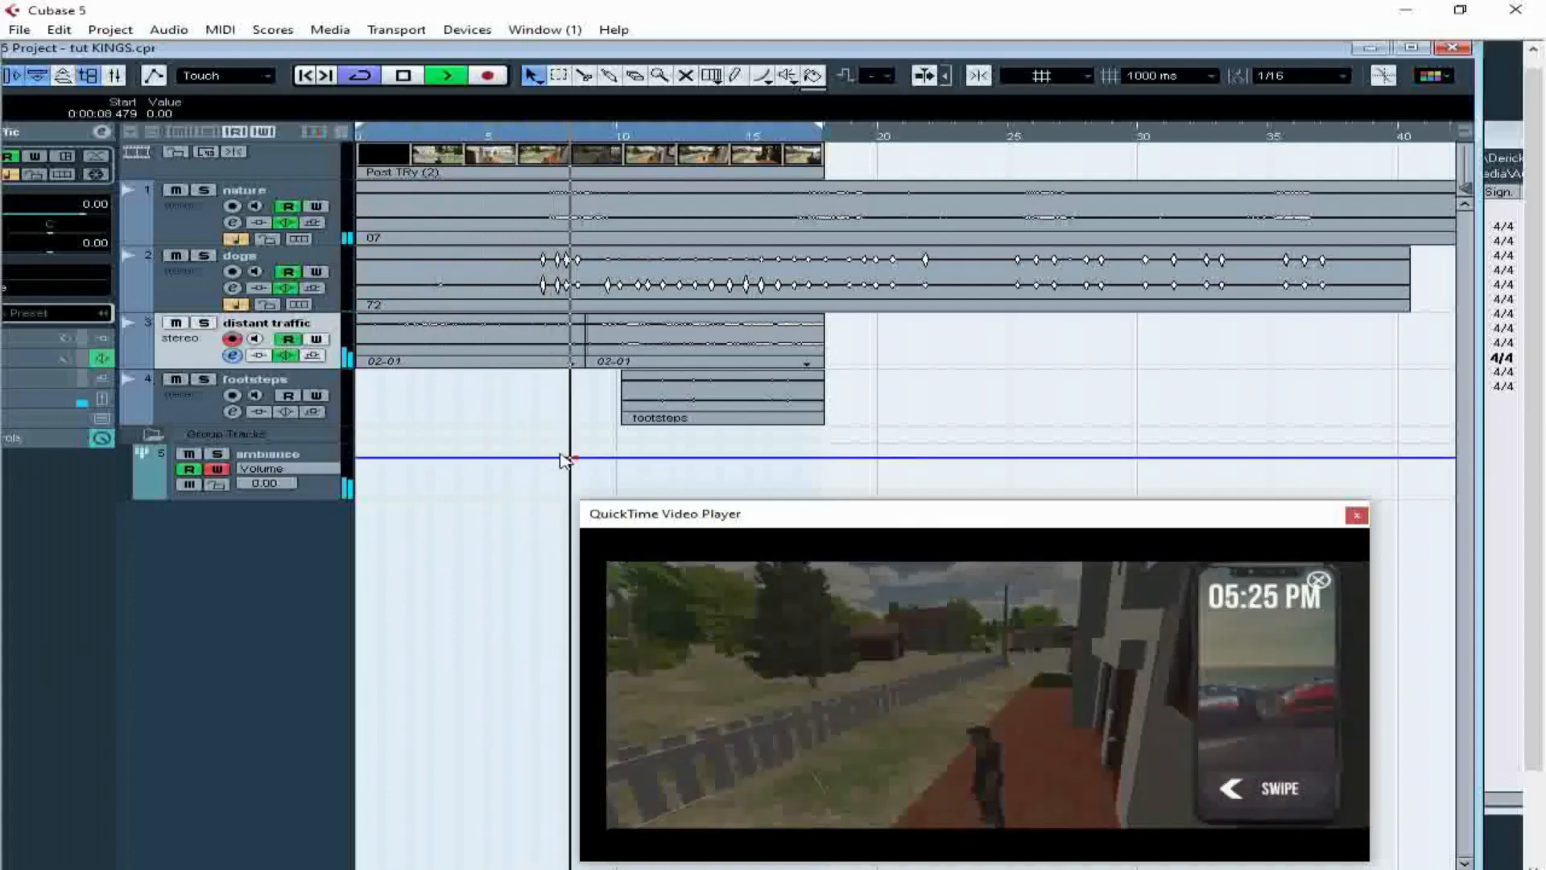
pyautogui.click(559, 457)
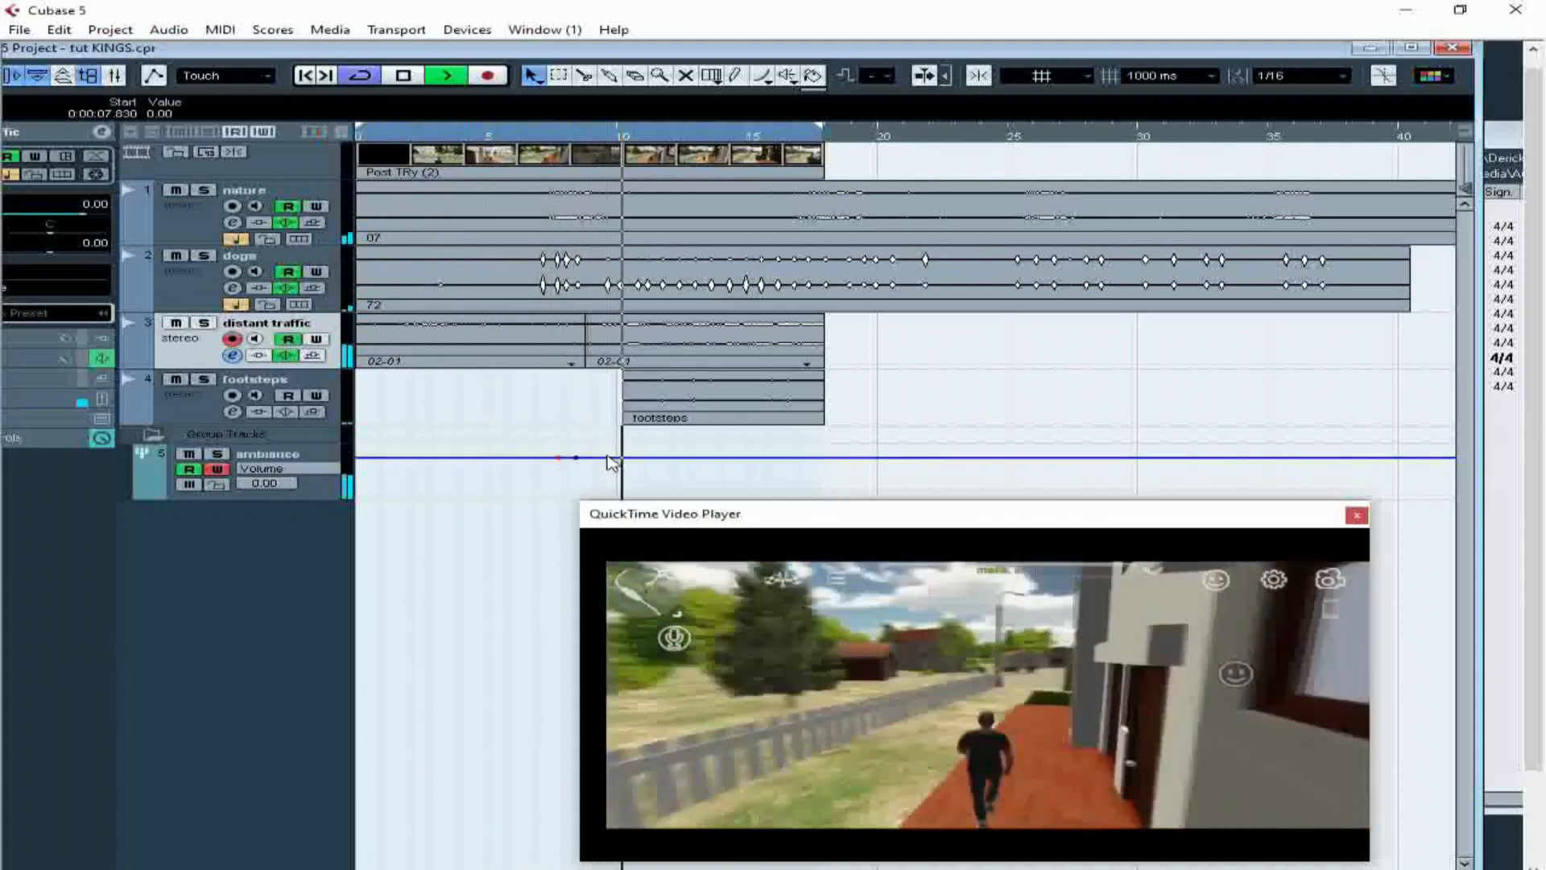
pyautogui.click(606, 458)
pyautogui.moveTo(576, 458); pyautogui.dragTo(579, 512)
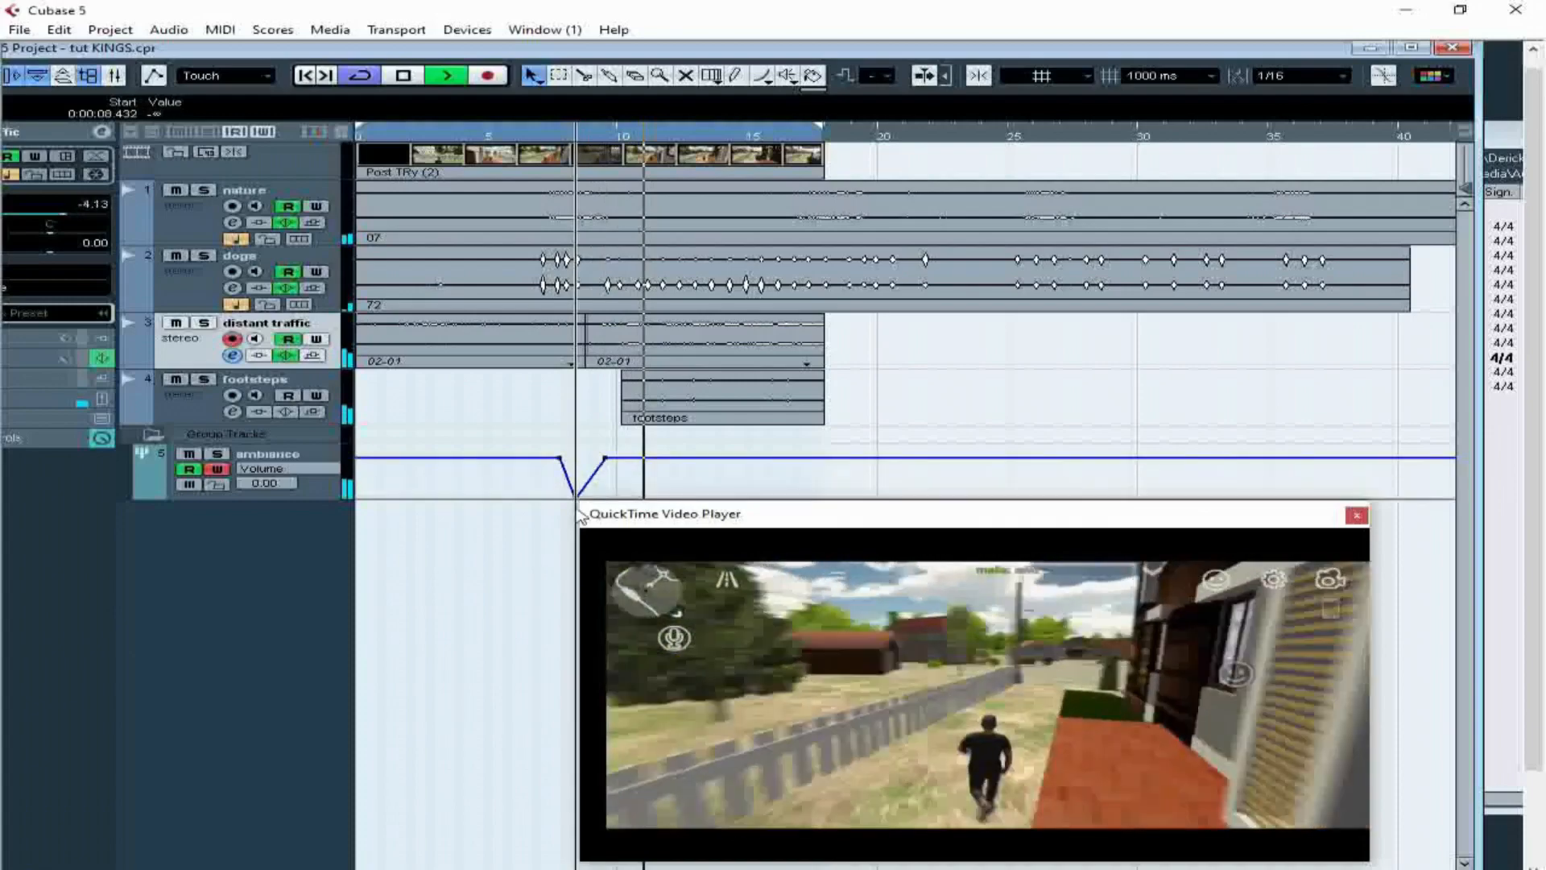
pyautogui.click(594, 487)
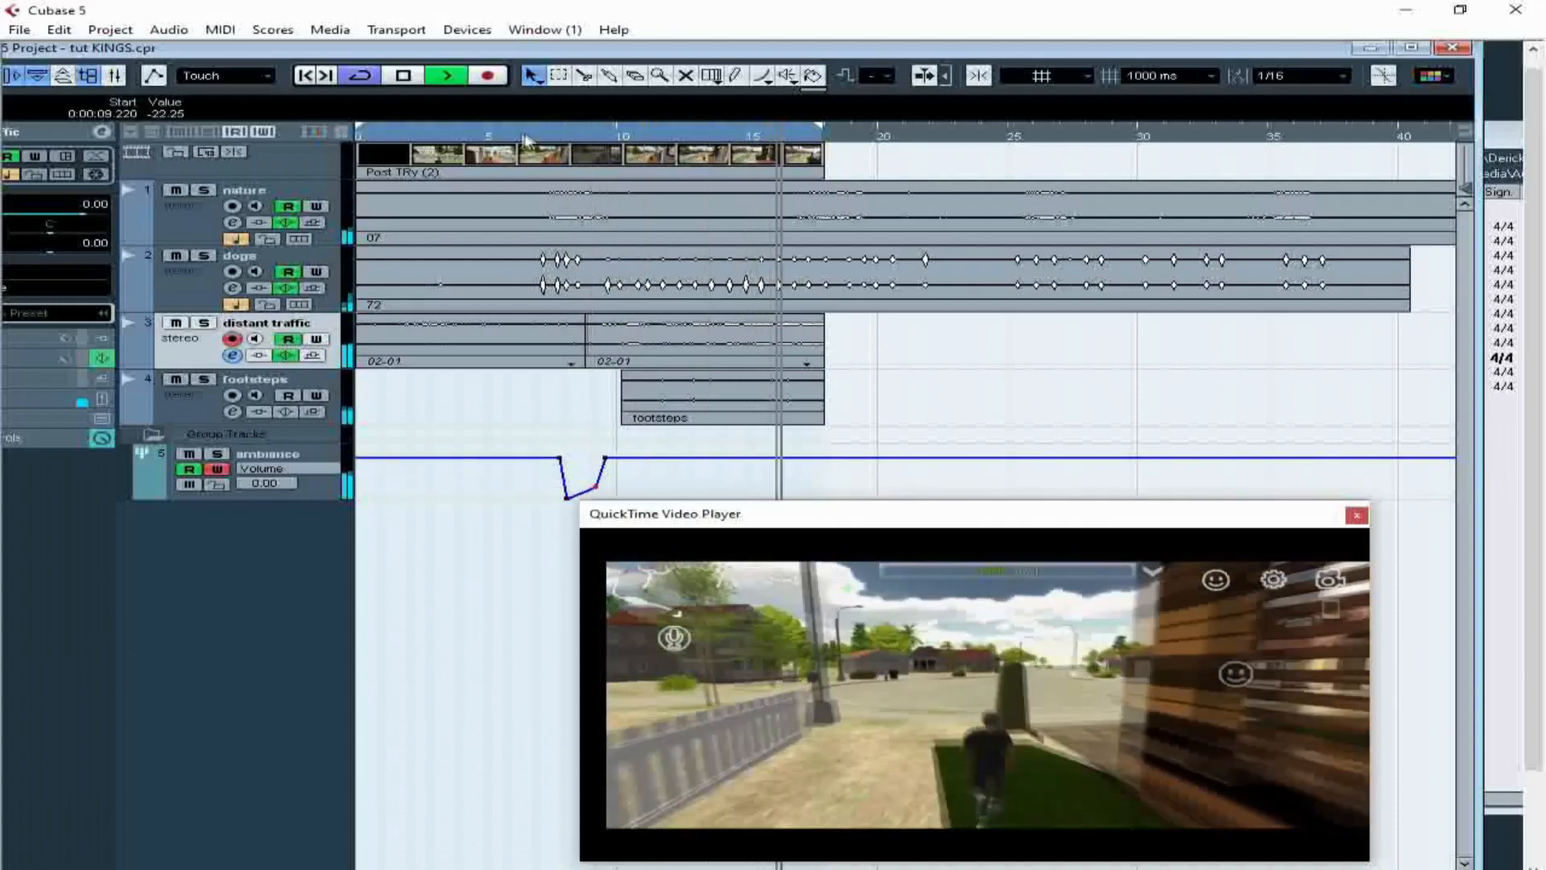
pyautogui.click(510, 142)
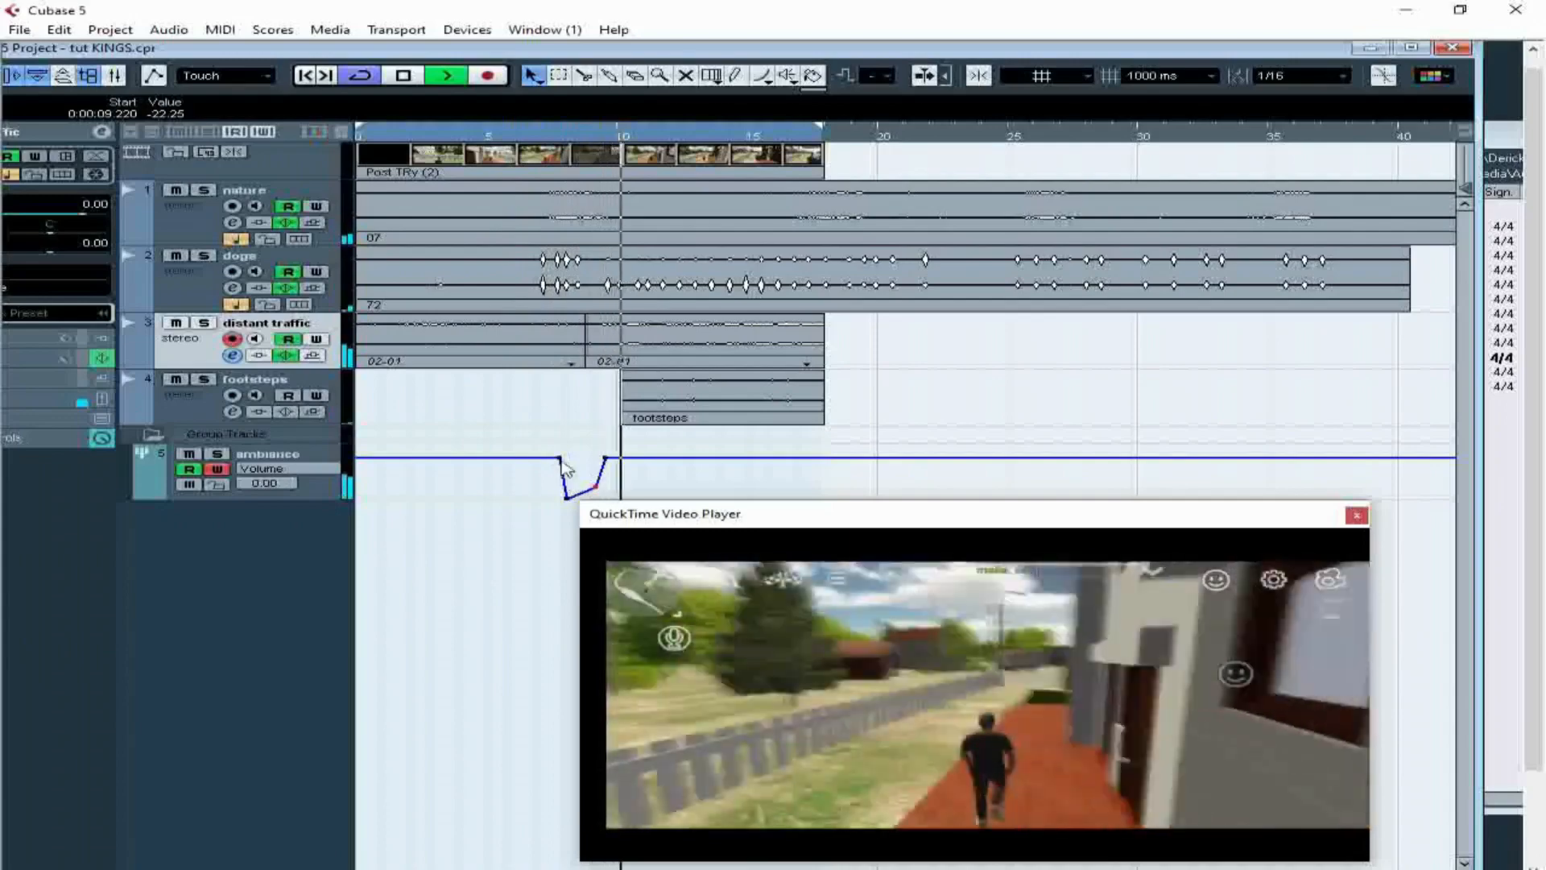
# - Move the lower-left point of the ambiance group's volume dip to 7.83 s at -28.63
pyautogui.moveTo(570, 486)
pyautogui.mouseDown()
pyautogui.moveTo(554, 466)
pyautogui.moveTo(559, 490)
pyautogui.mouseUp()
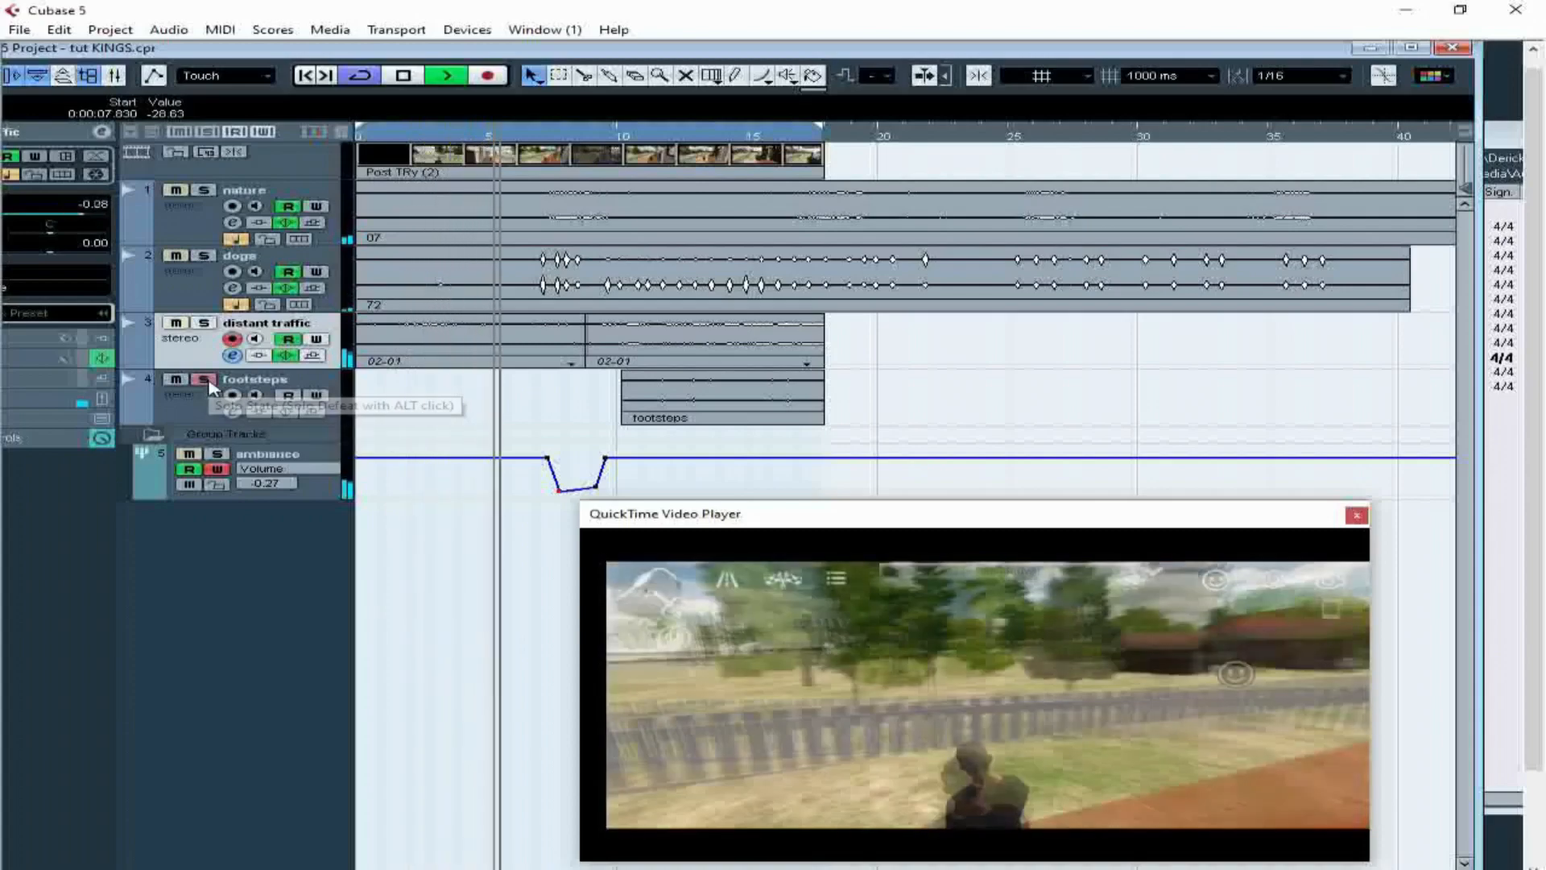
# - Solo the footsteps track, open its channel settings and enable EQ band 3 as Parametric I
pyautogui.click(208, 384)
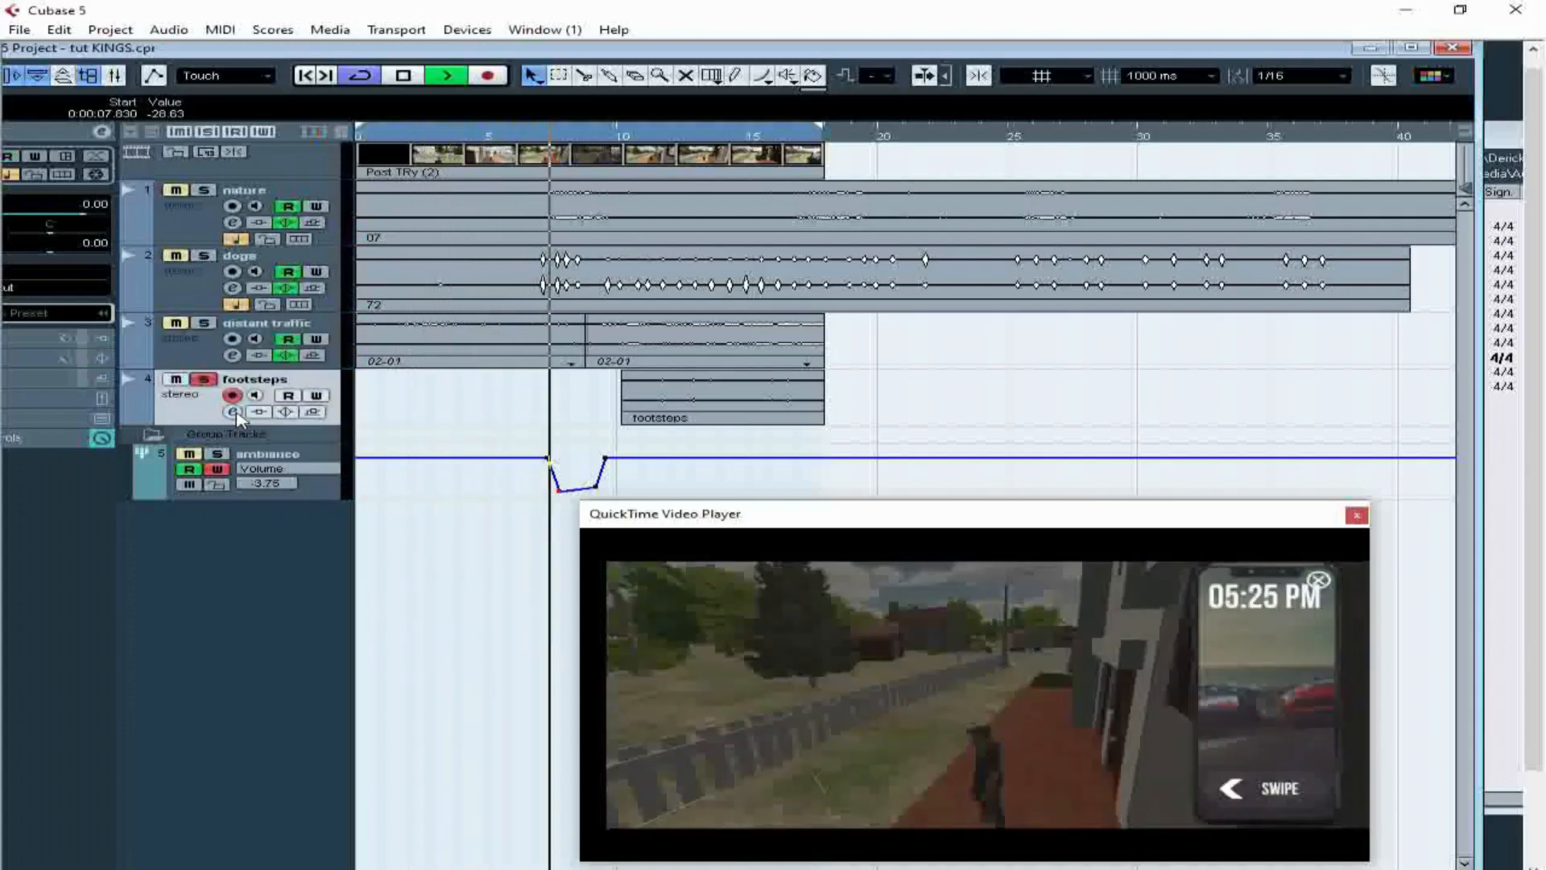
pyautogui.click(234, 413)
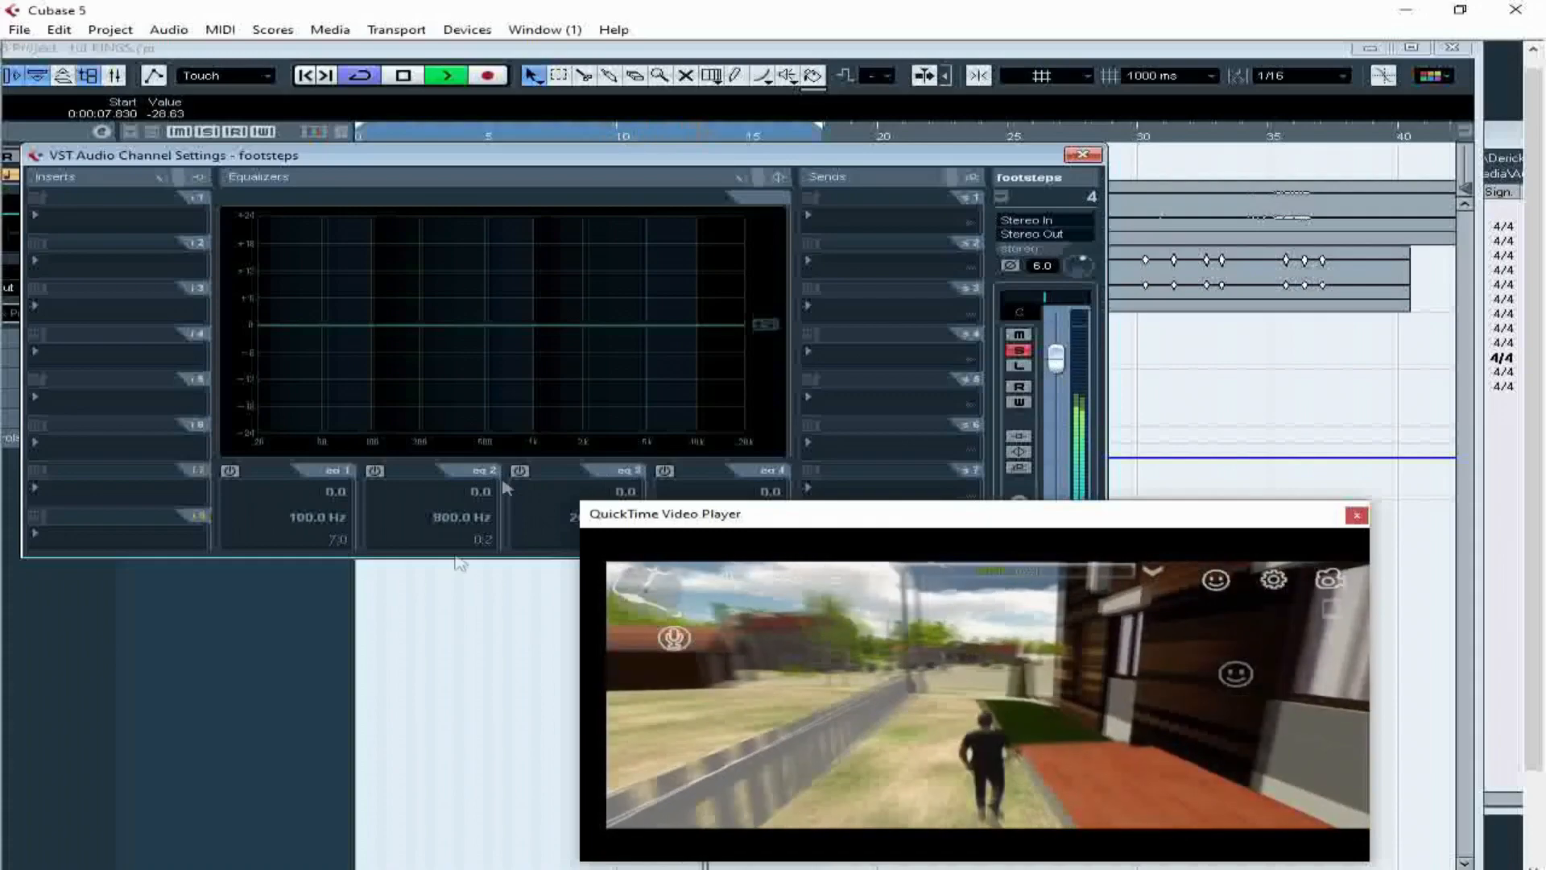
pyautogui.click(566, 546)
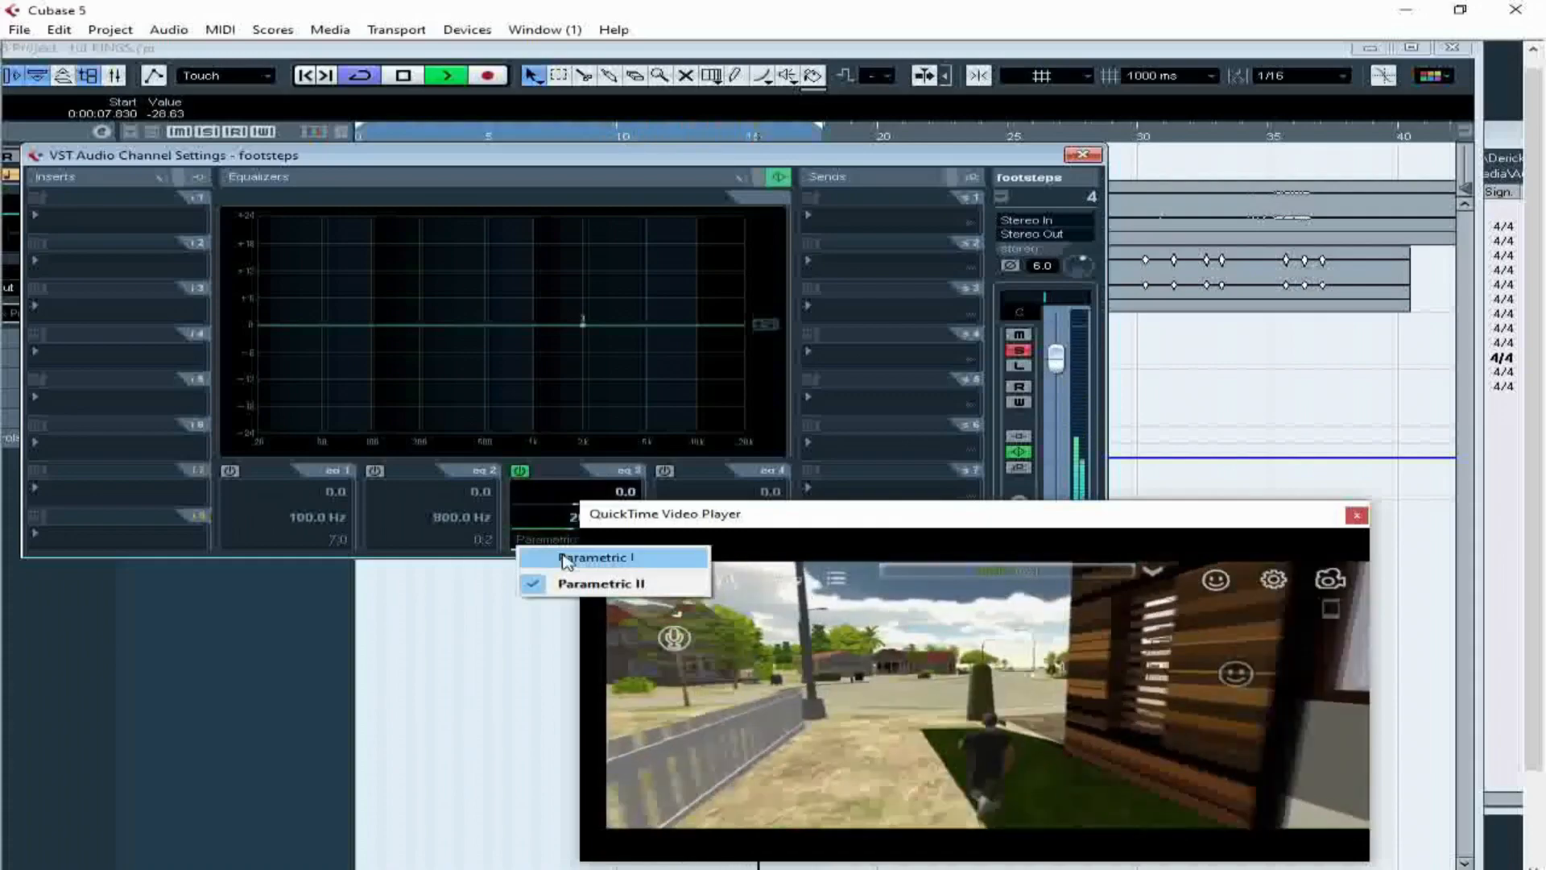
pyautogui.click(568, 541)
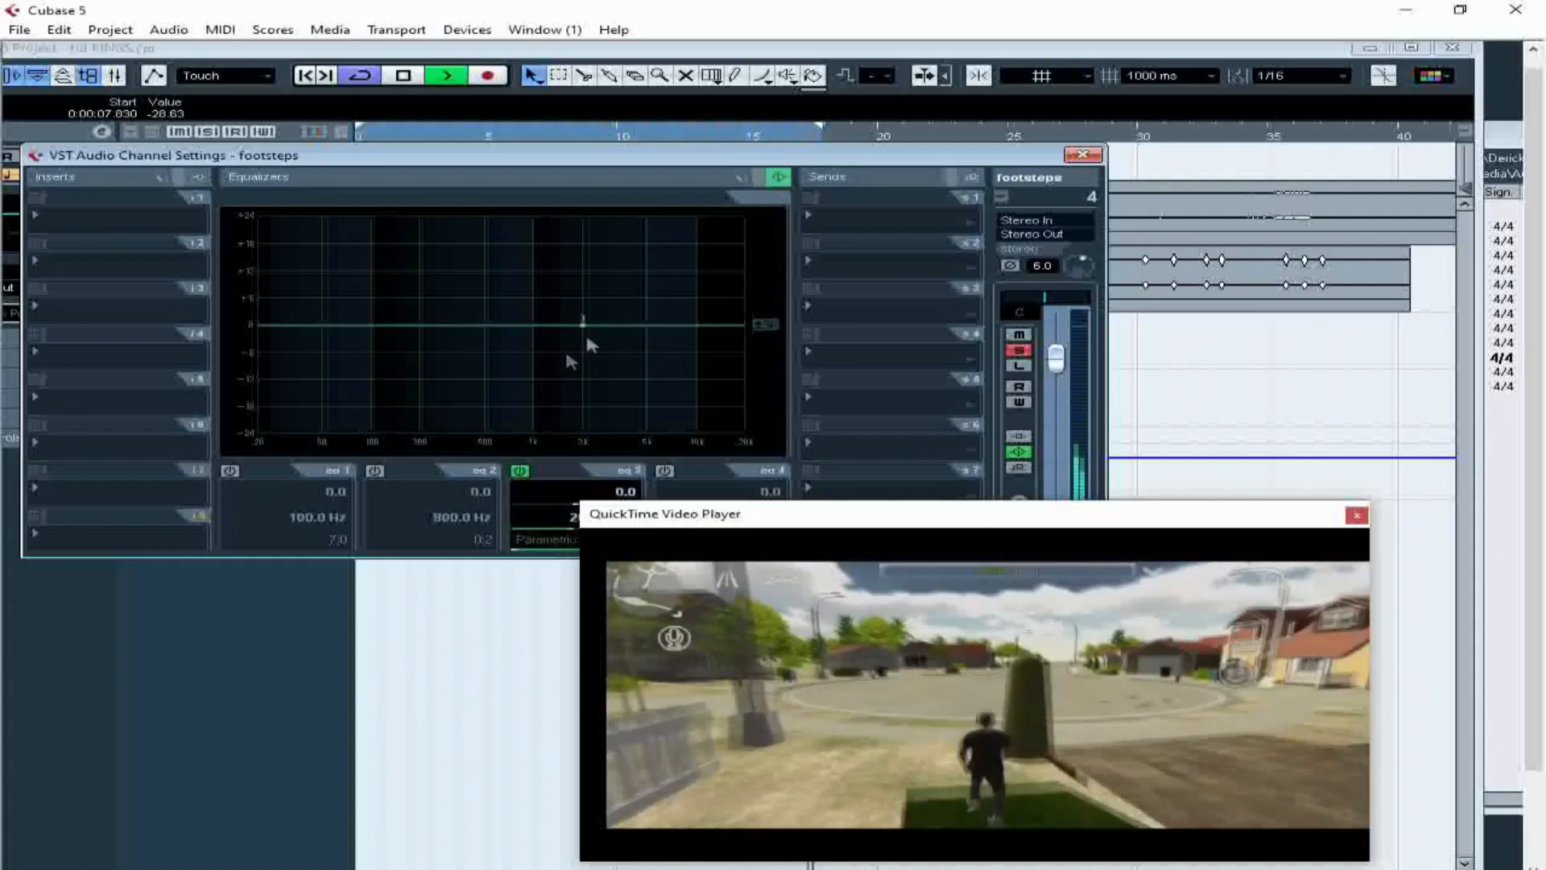
# - Shape the footsteps EQ band 3 to -13.4 dB at 1365 Hz with a Q of 1.0, and raise the input gain to 9.0
pyautogui.moveTo(581, 322); pyautogui.dragTo(545, 363)
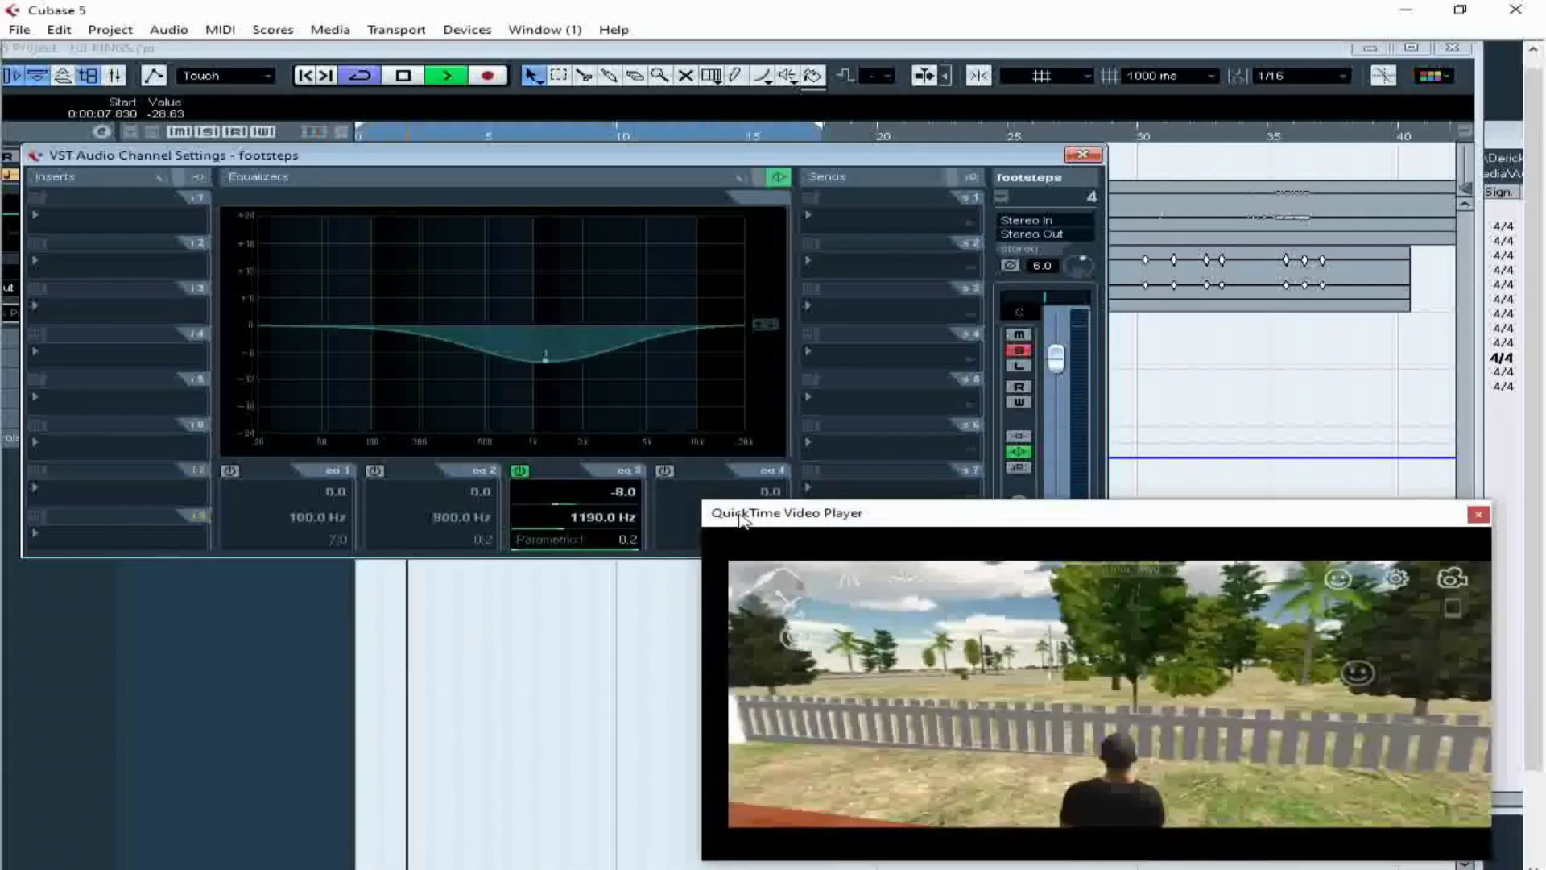
pyautogui.moveTo(757, 527); pyautogui.dragTo(712, 513)
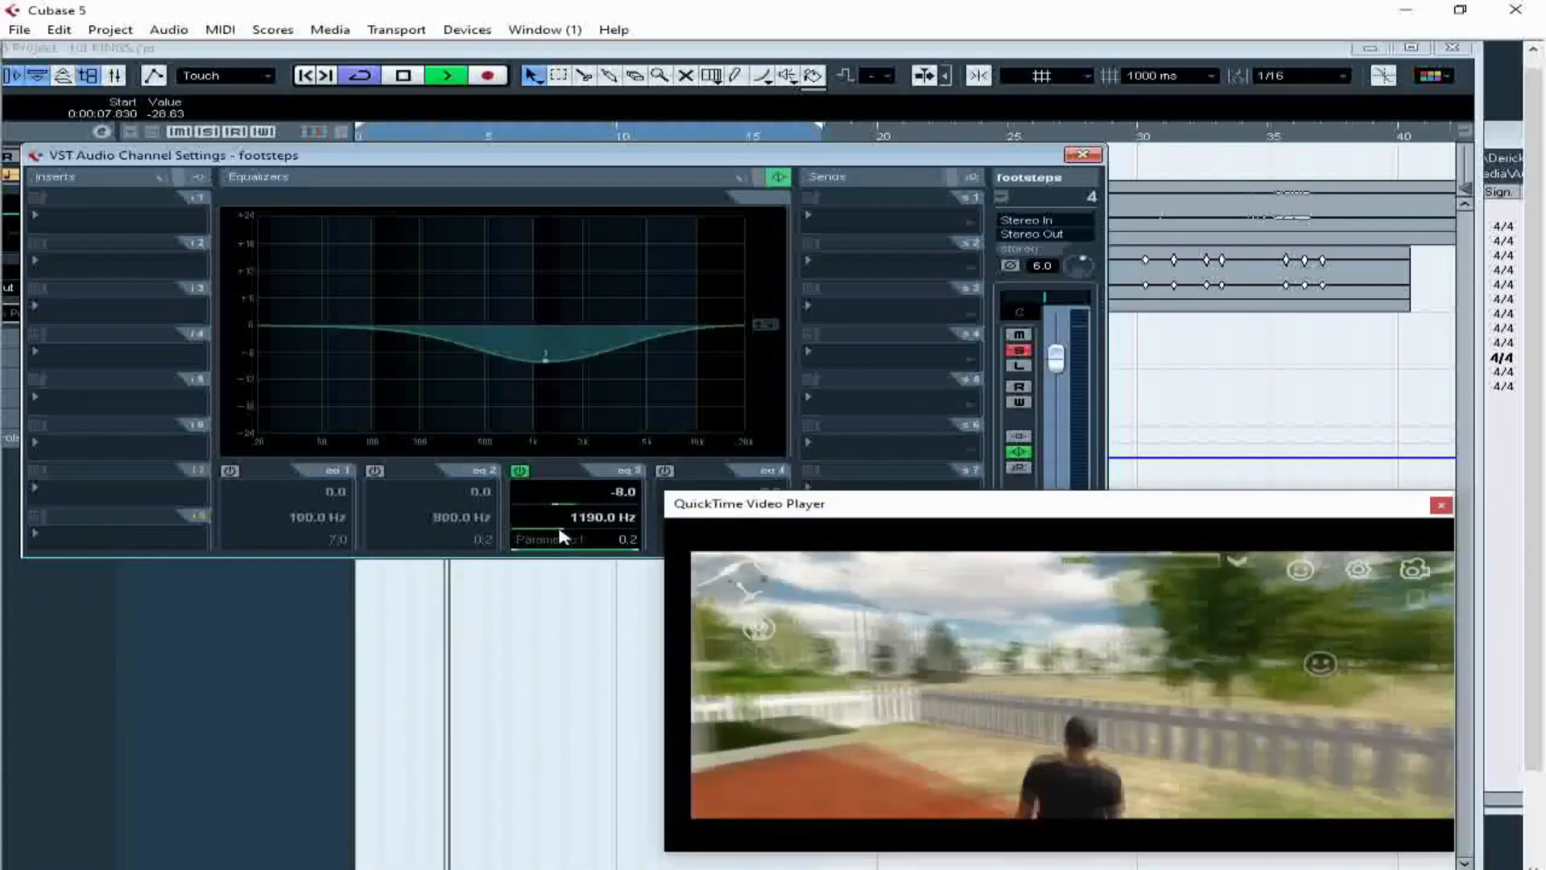
pyautogui.moveTo(559, 529); pyautogui.dragTo(574, 530)
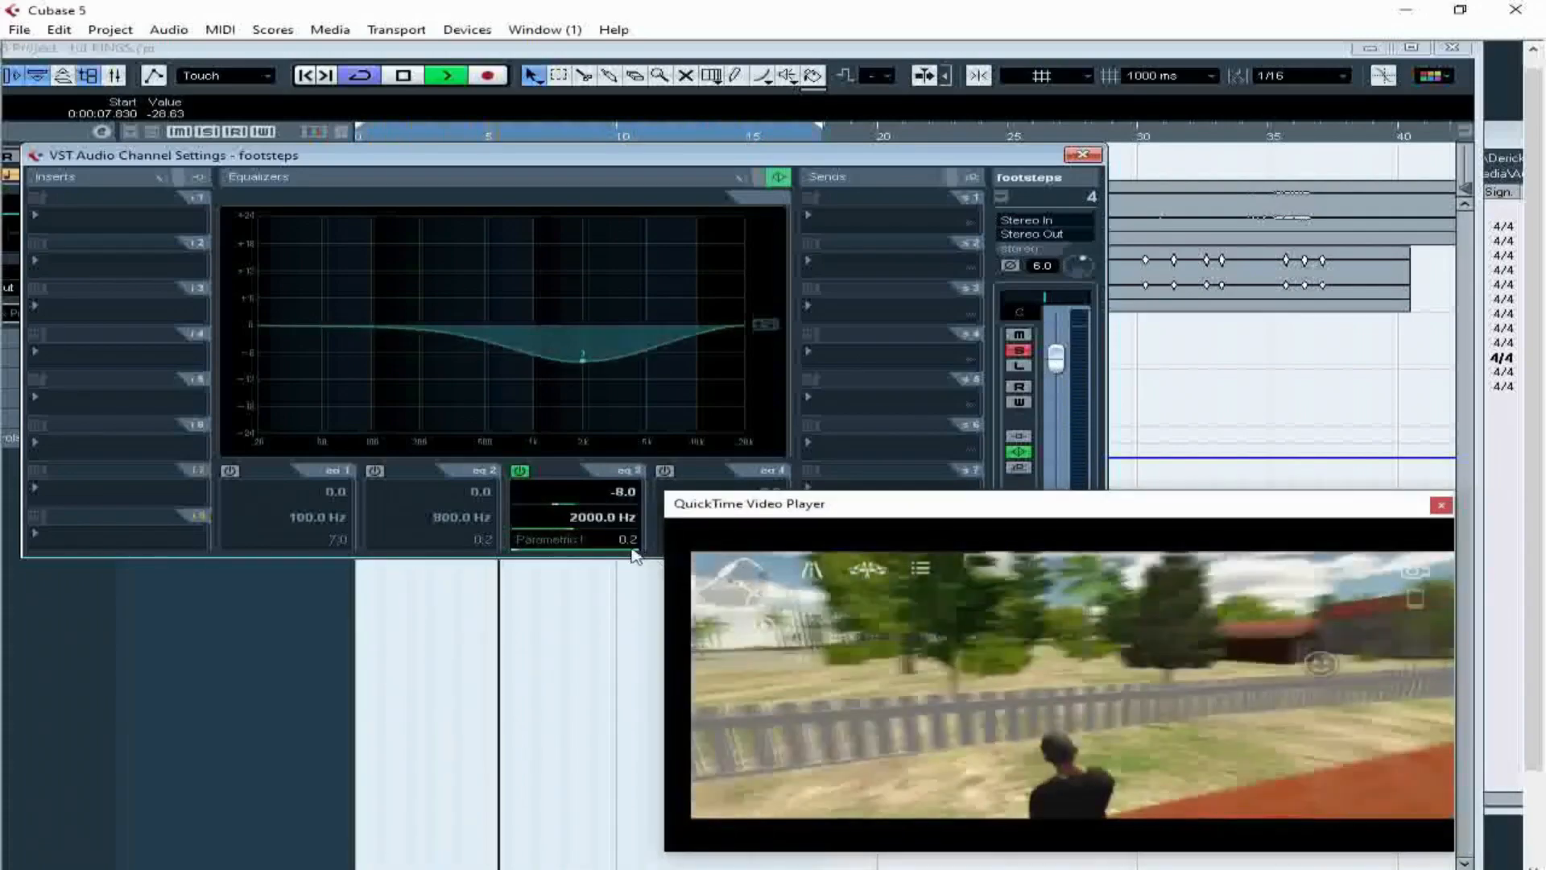
pyautogui.scroll(3, 635, 556)
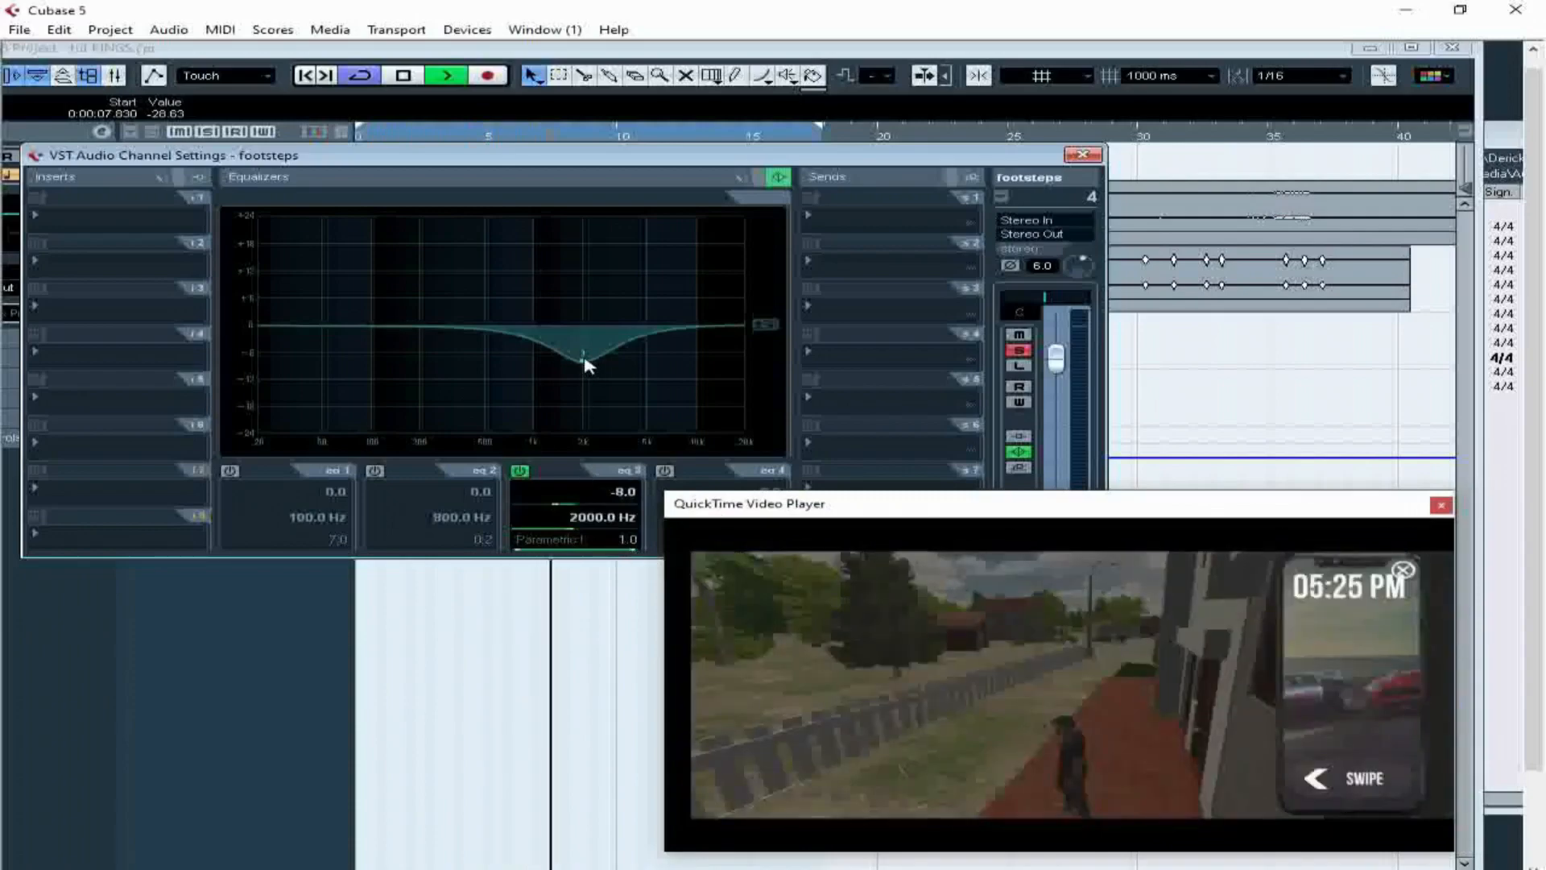
pyautogui.moveTo(574, 368); pyautogui.dragTo(561, 388)
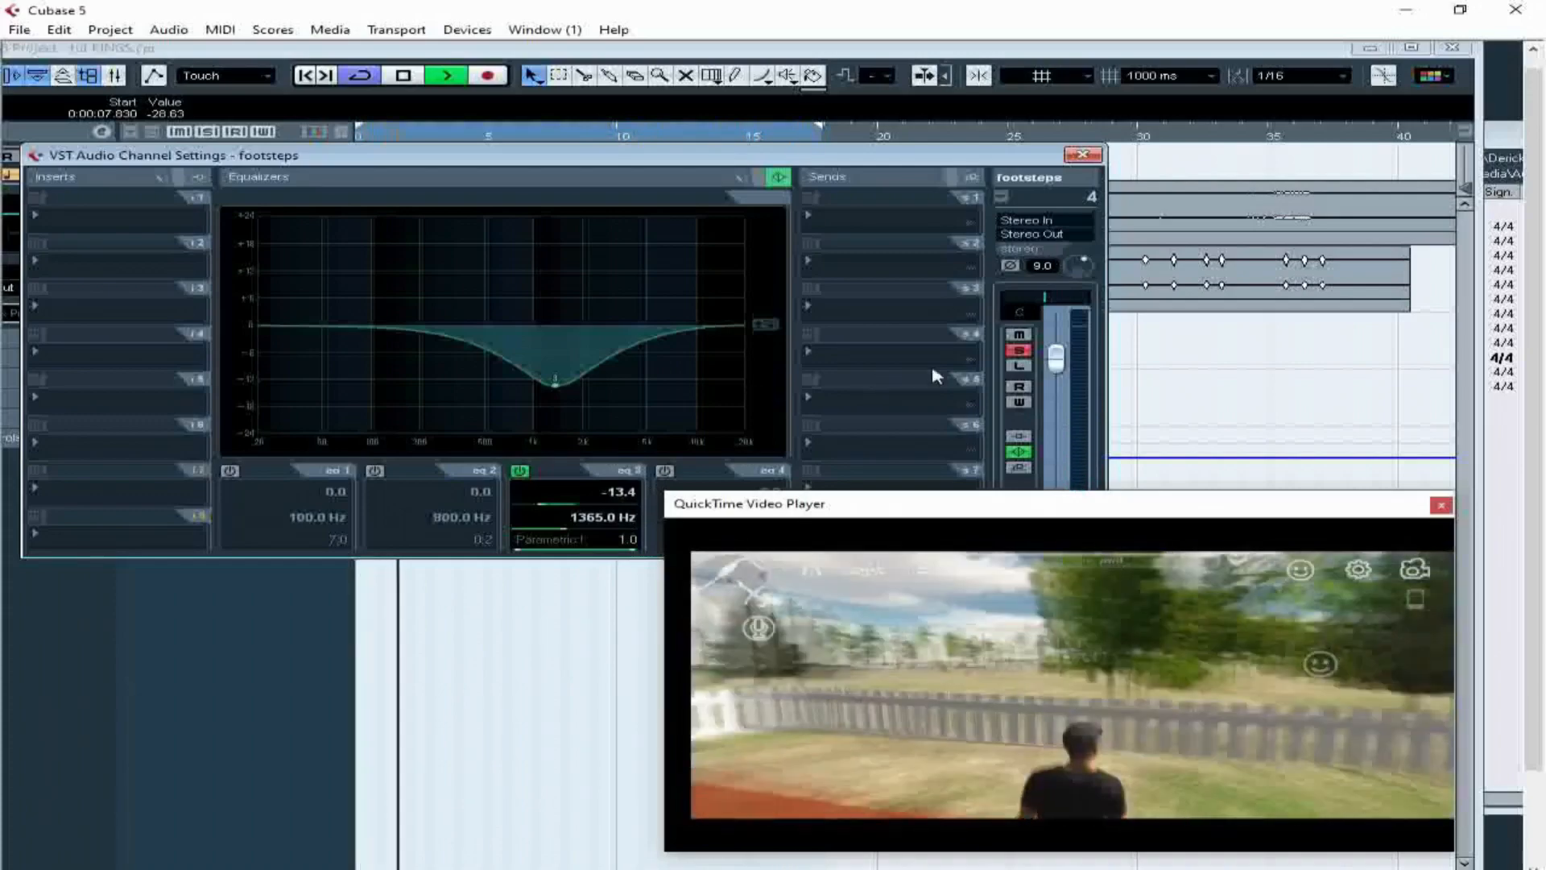
pyautogui.click(1075, 161)
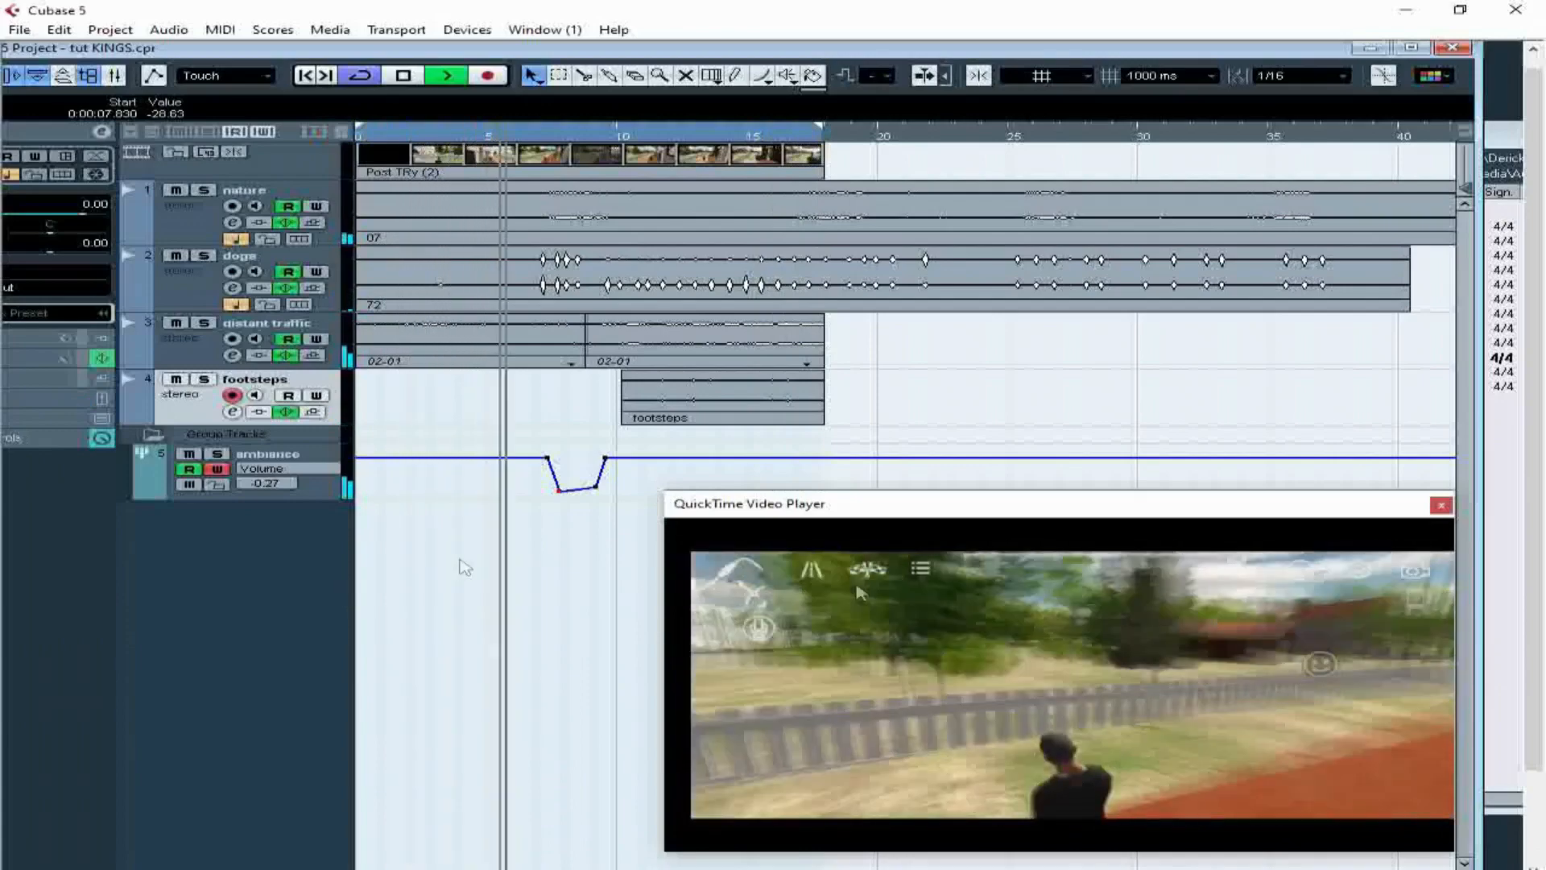
# - Add the trafic people audio from the Pool to a new track near the project start and solo that track
pyautogui.hotkey('ctrl', 'p')
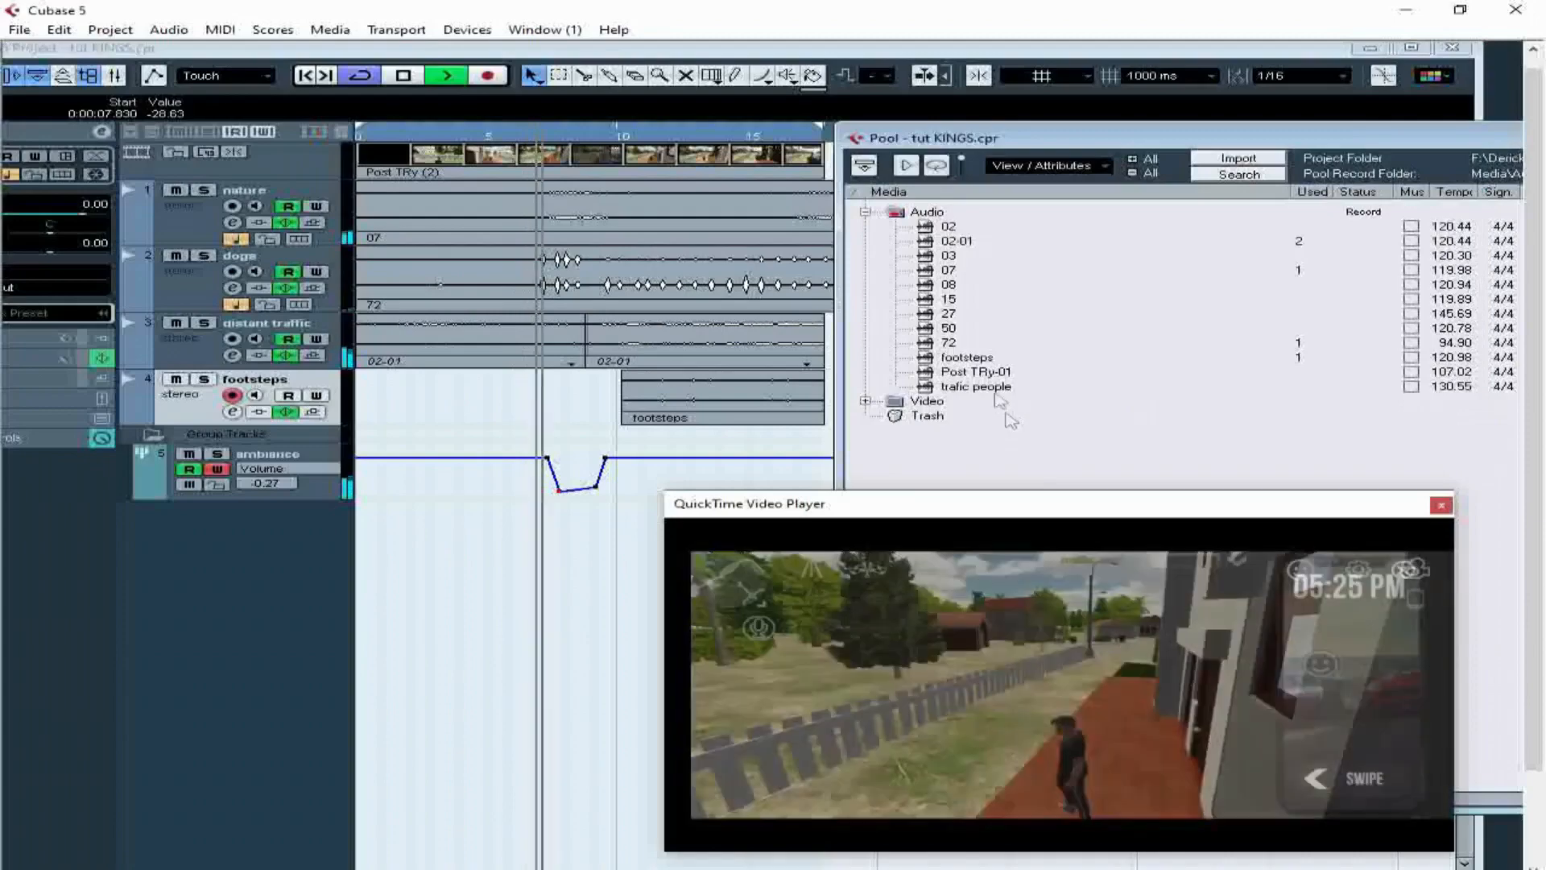
pyautogui.moveTo(976, 387); pyautogui.dragTo(372, 561)
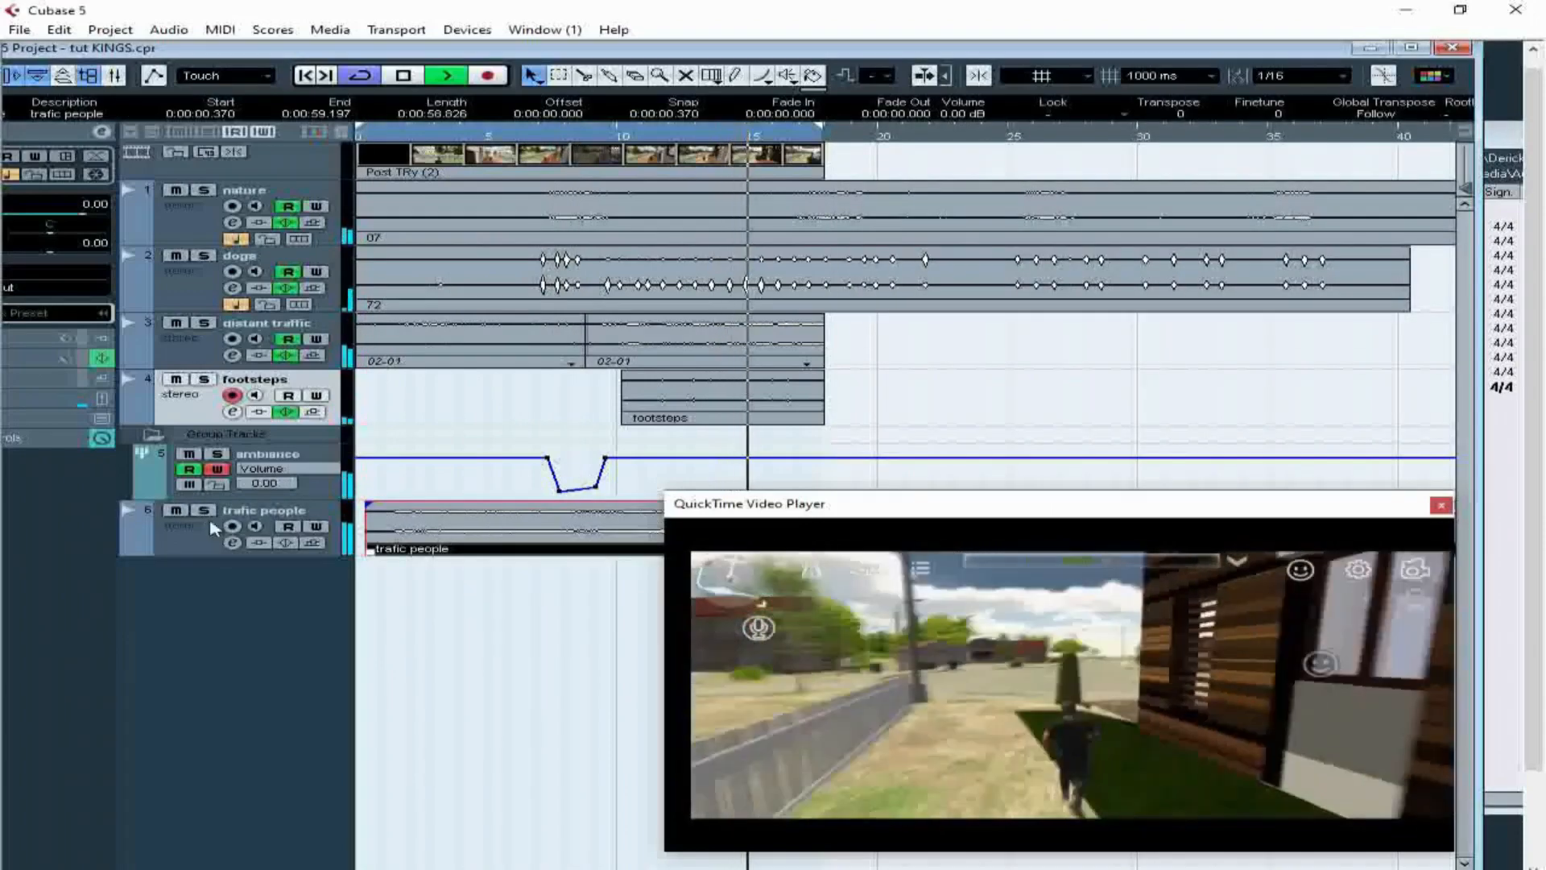
pyautogui.click(204, 510)
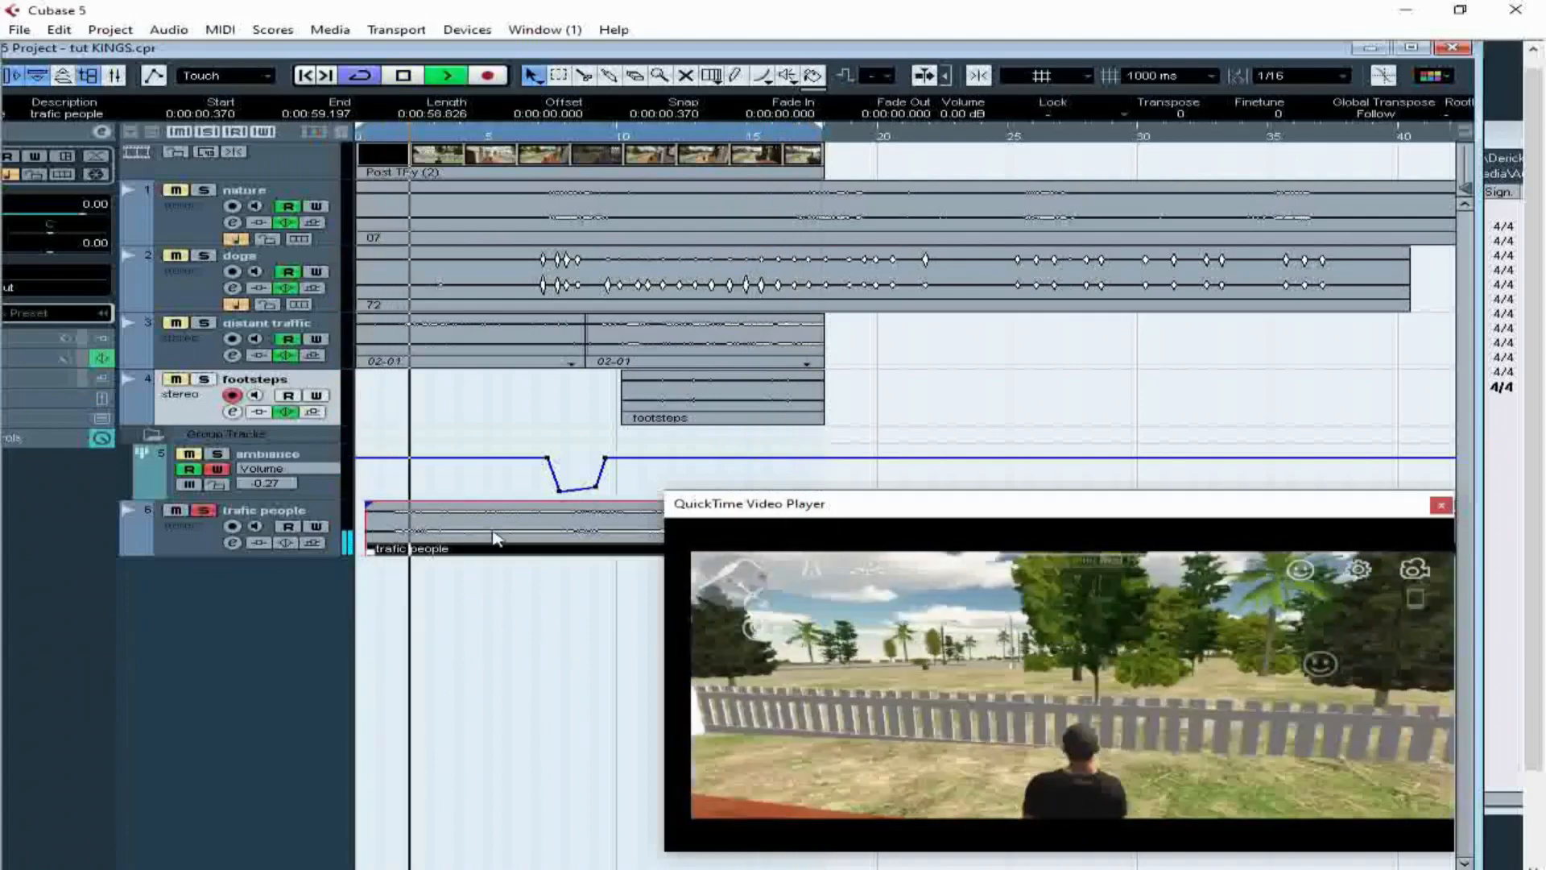
# - Move the trafic people track directly below footsteps and trim its clip to run from 0 to about 18.5 s
pyautogui.moveTo(214, 528); pyautogui.dragTo(211, 438)
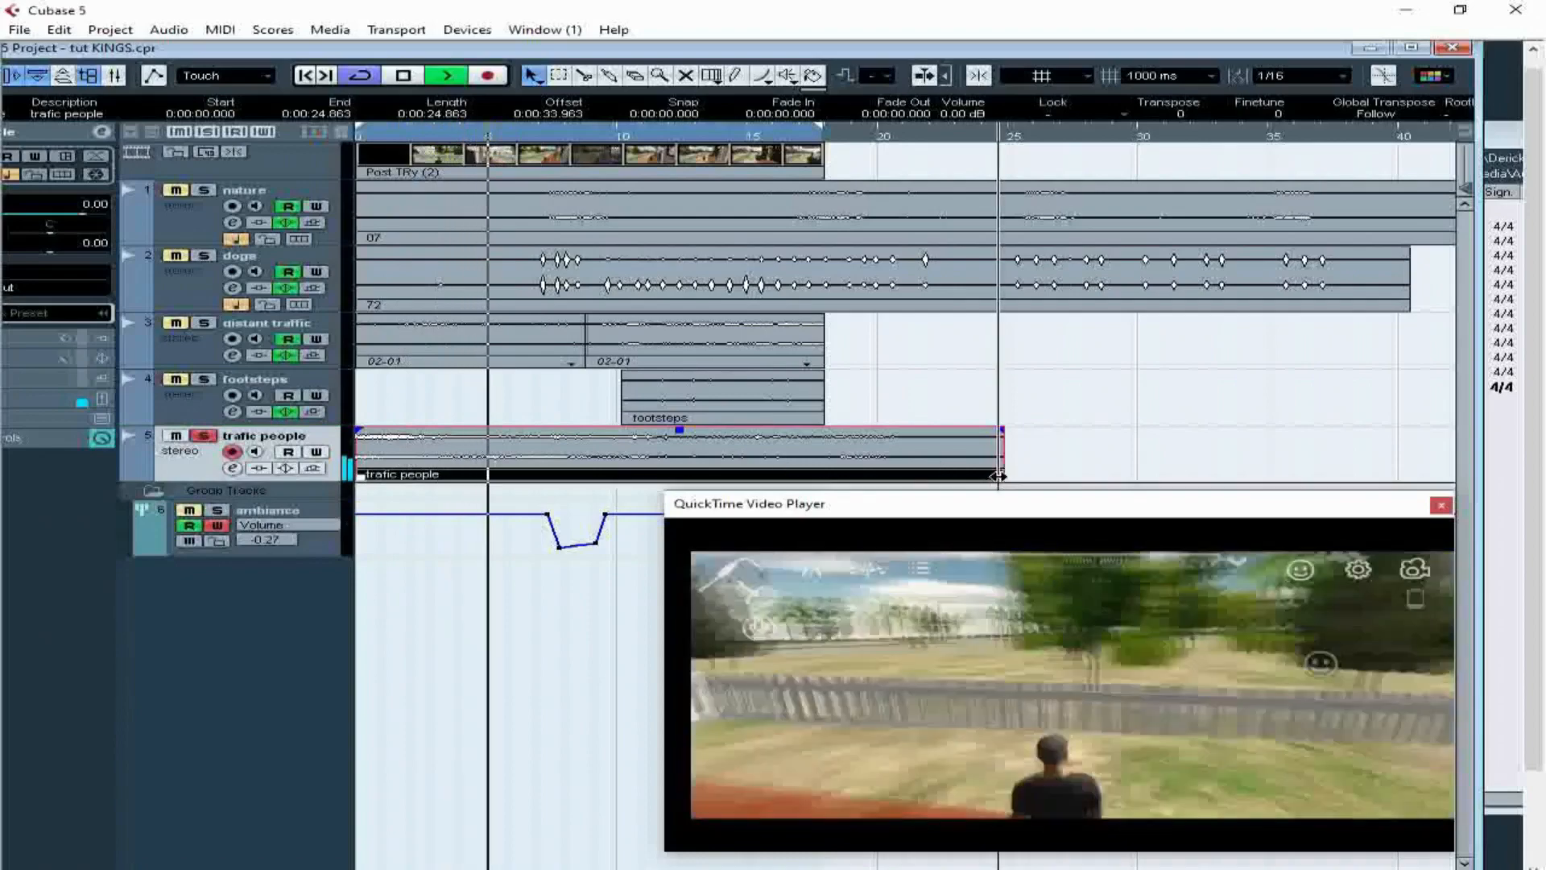
pyautogui.moveTo(1000, 478); pyautogui.dragTo(966, 475)
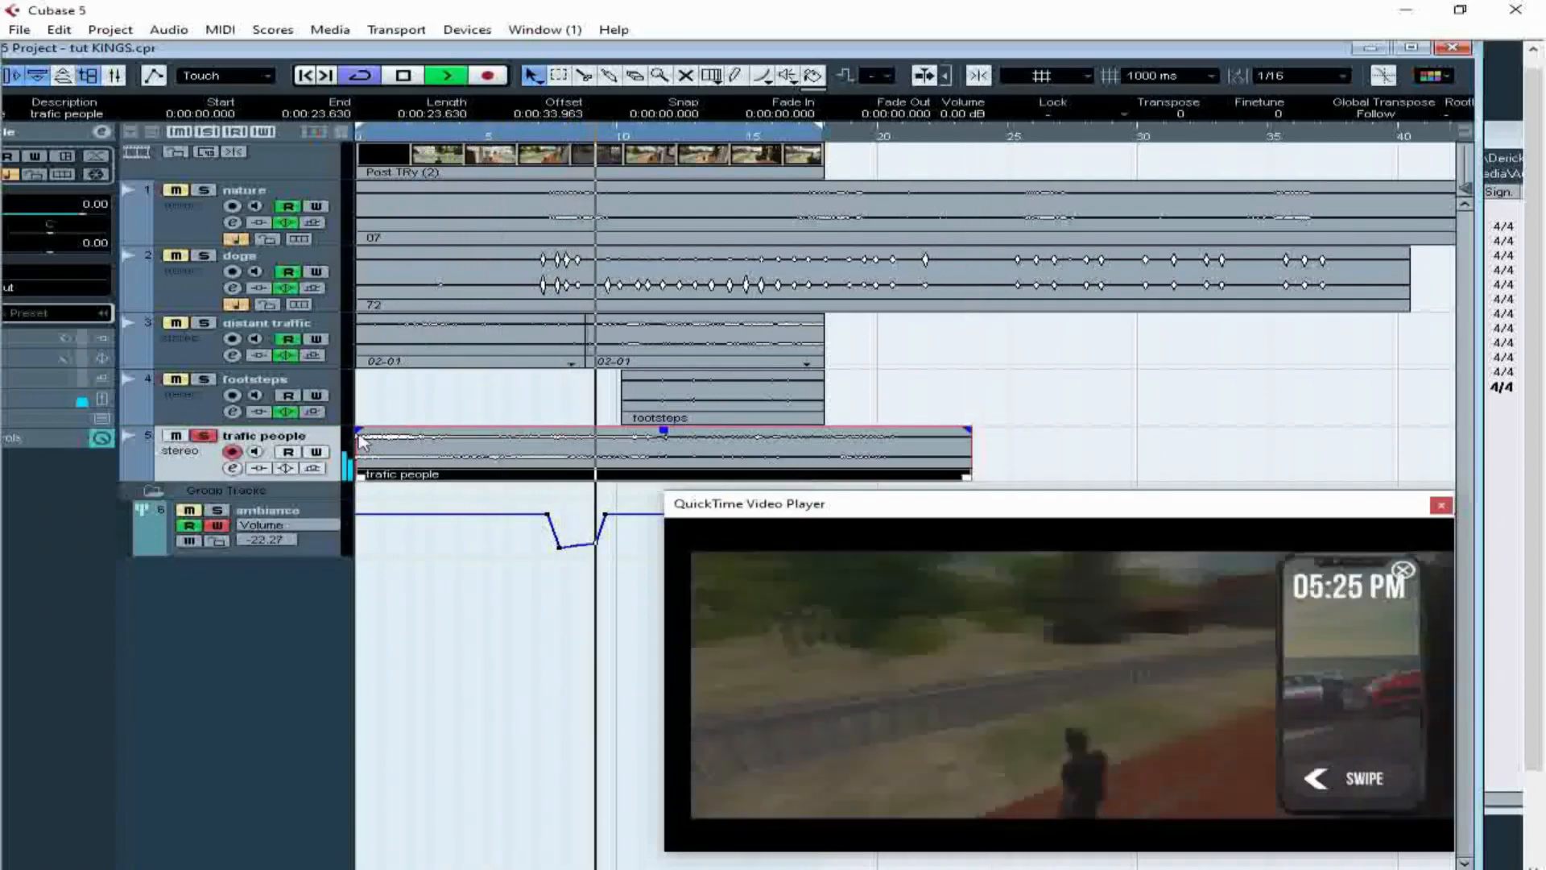
pyautogui.moveTo(364, 471)
pyautogui.mouseDown()
pyautogui.moveTo(374, 493)
pyautogui.moveTo(490, 496)
pyautogui.moveTo(431, 463)
pyautogui.moveTo(382, 465)
pyautogui.mouseUp()
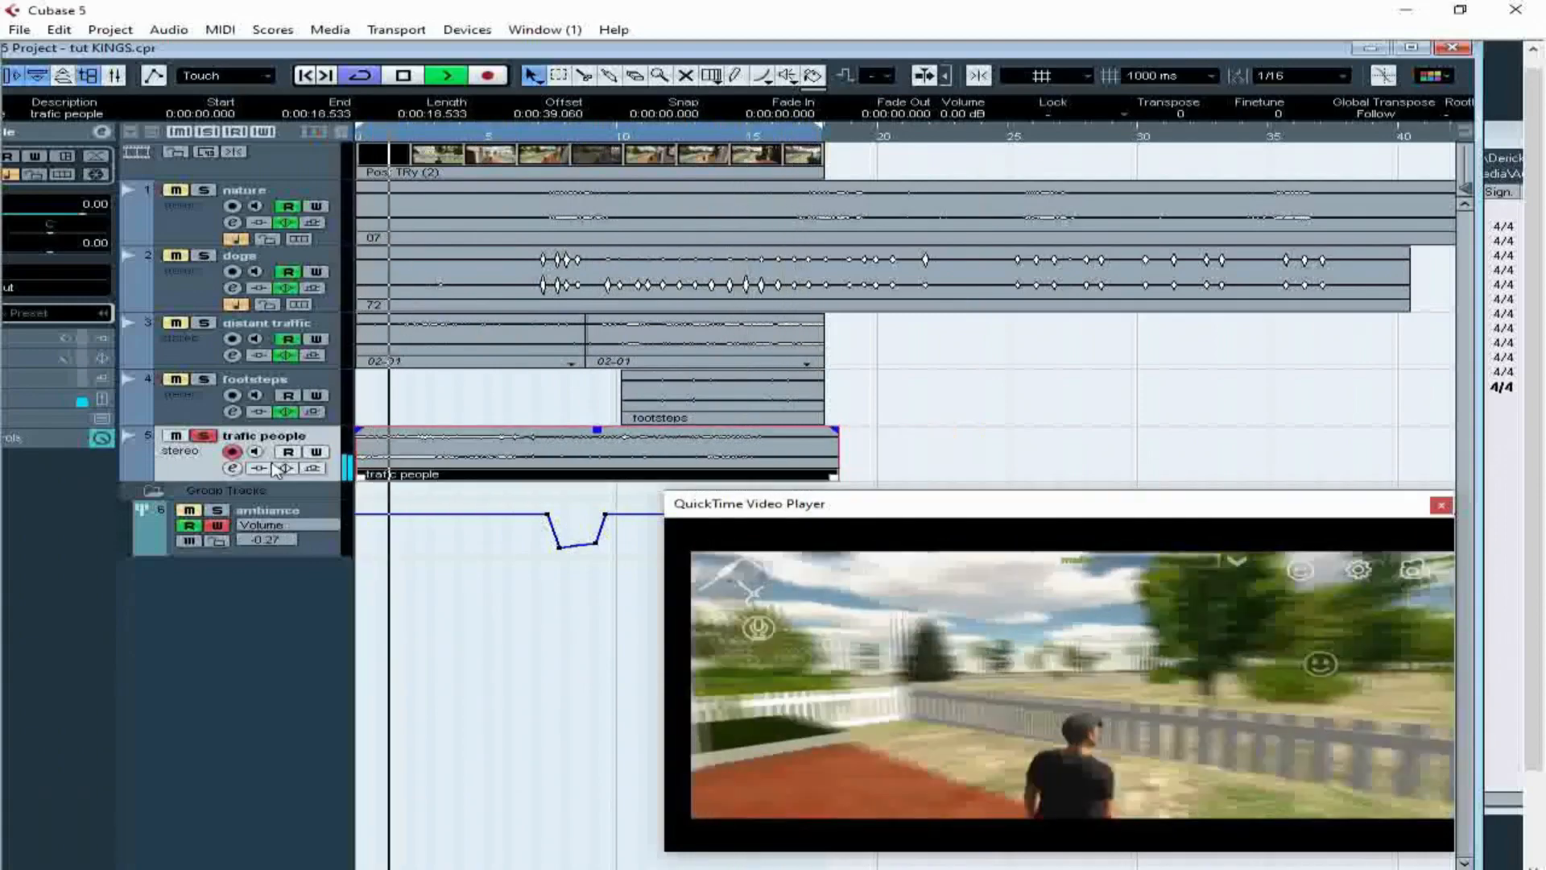
# - Open the trafic people channel settings and raise the input gain to 2.0
pyautogui.click(233, 469)
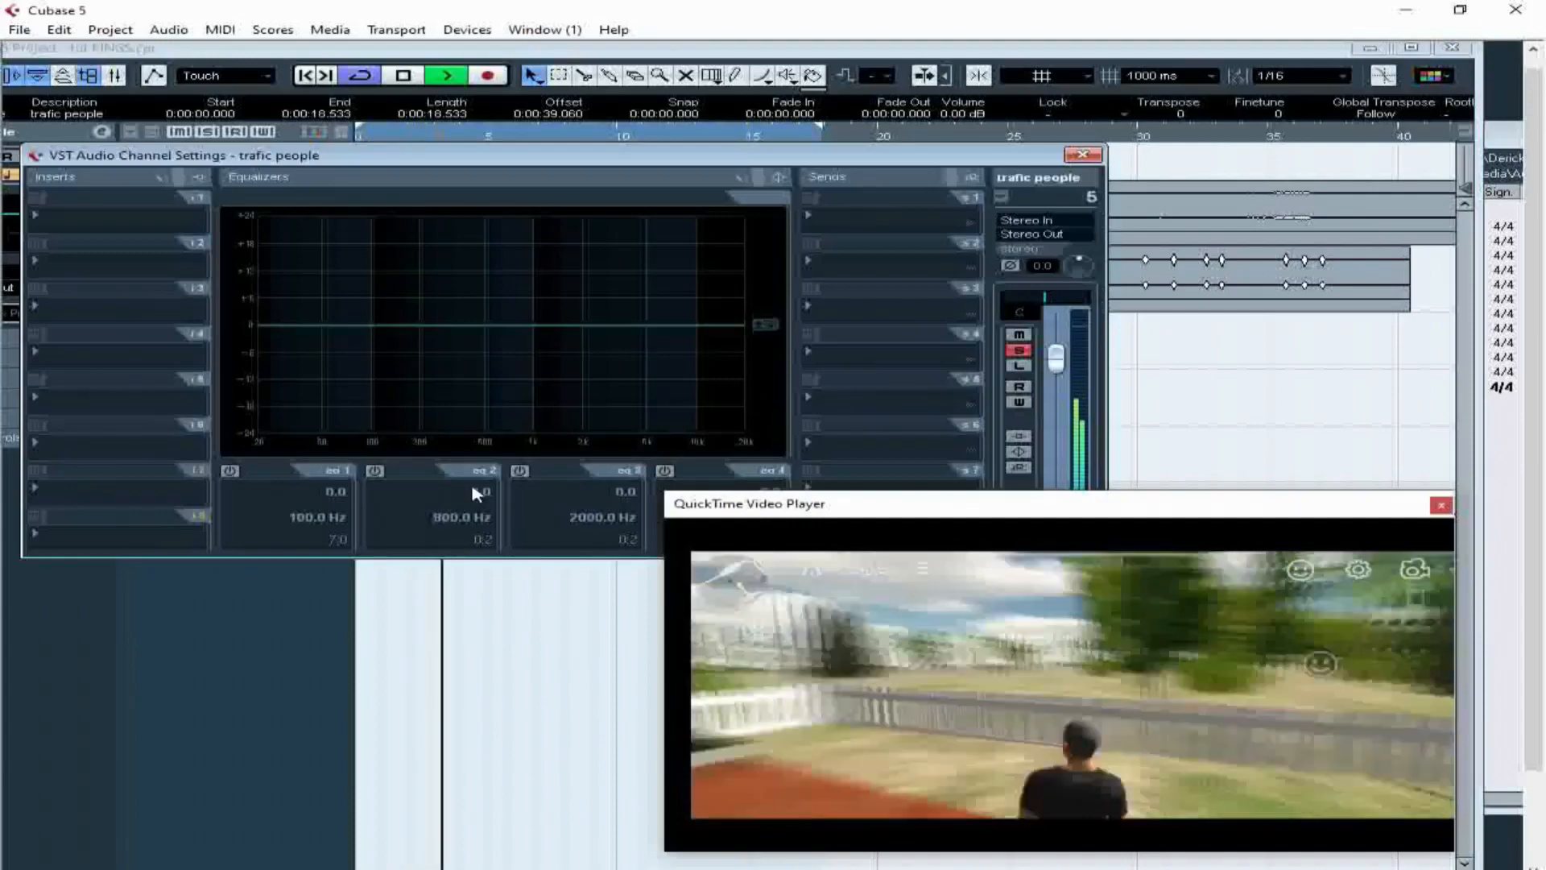
pyautogui.scroll(2, 1045, 261)
pyautogui.scroll(1, 1046, 266)
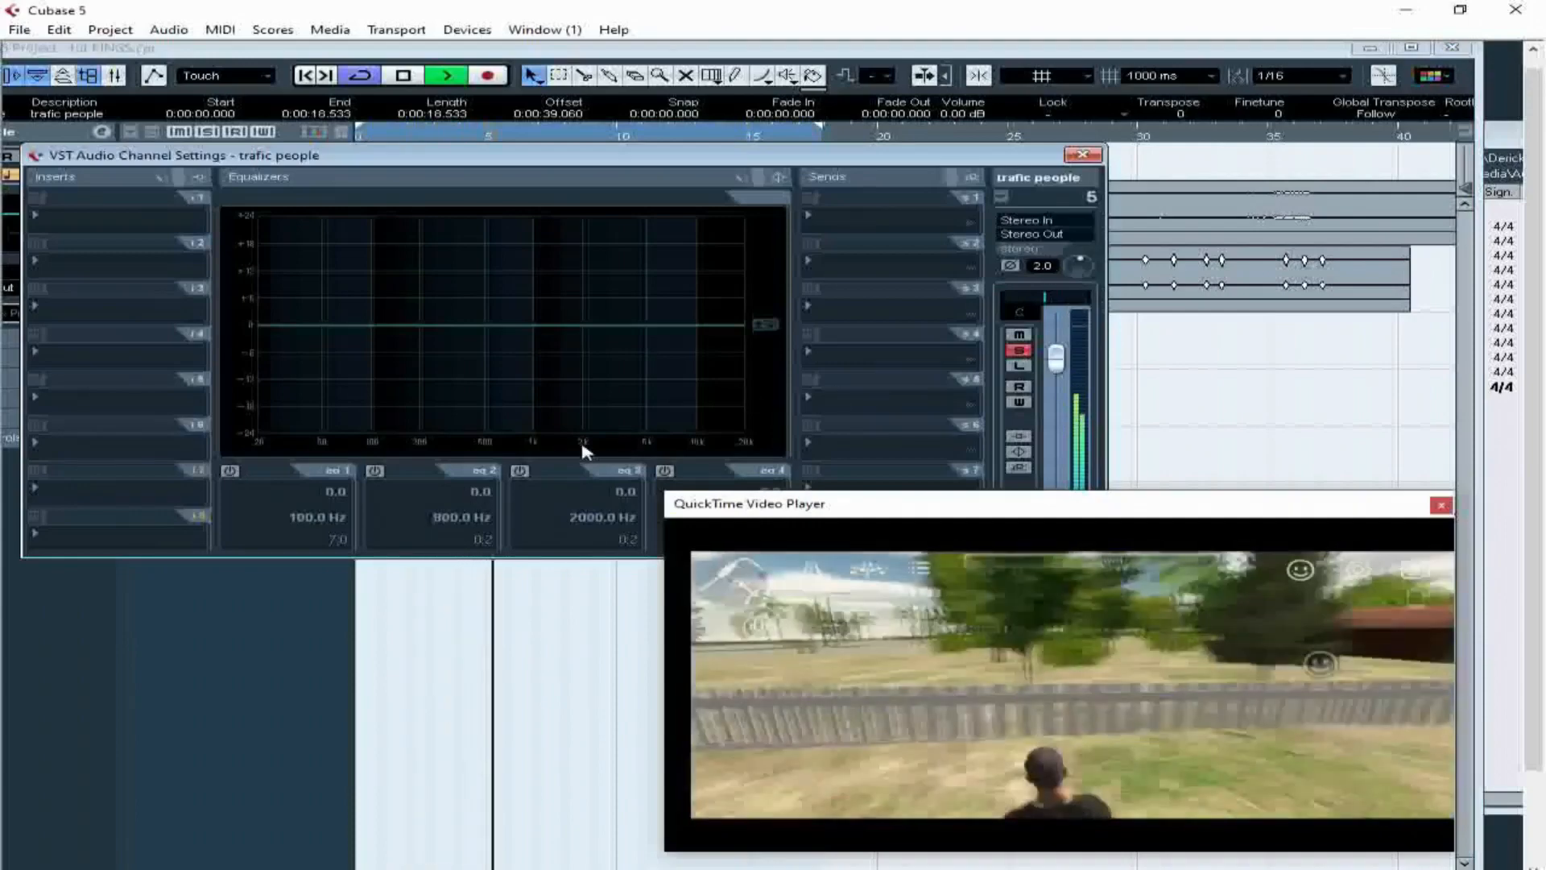
# - Enable trafic people's EQ band 2 as Parametric I and cut it by 18.2 dB at 831 Hz with a Q of 1.4
pyautogui.click(375, 471)
pyautogui.click(425, 544)
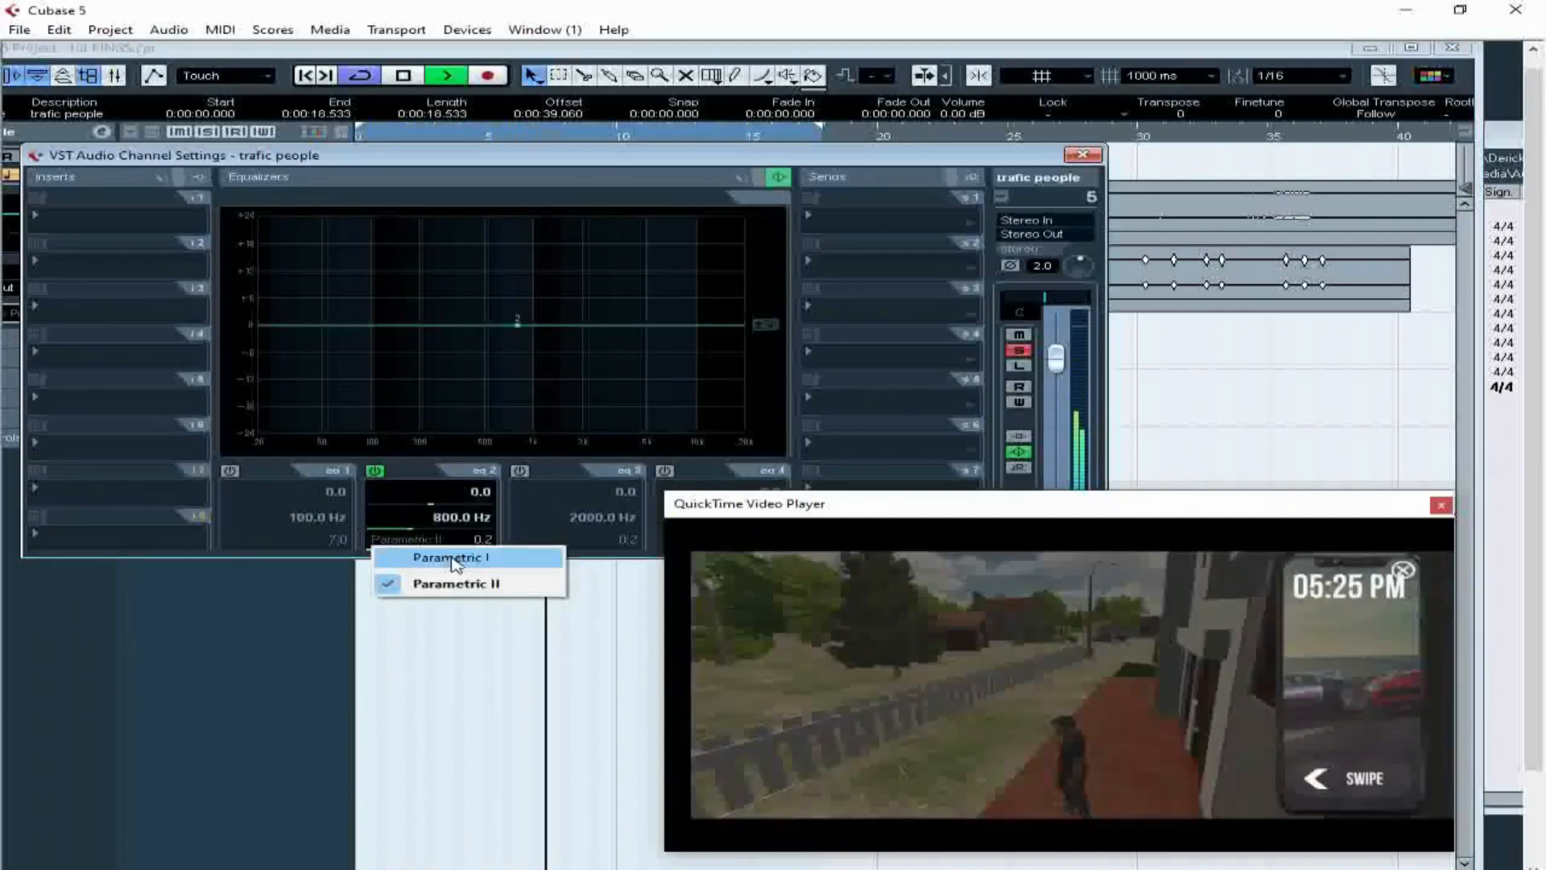
pyautogui.click(441, 558)
pyautogui.moveTo(521, 326); pyautogui.dragTo(510, 355)
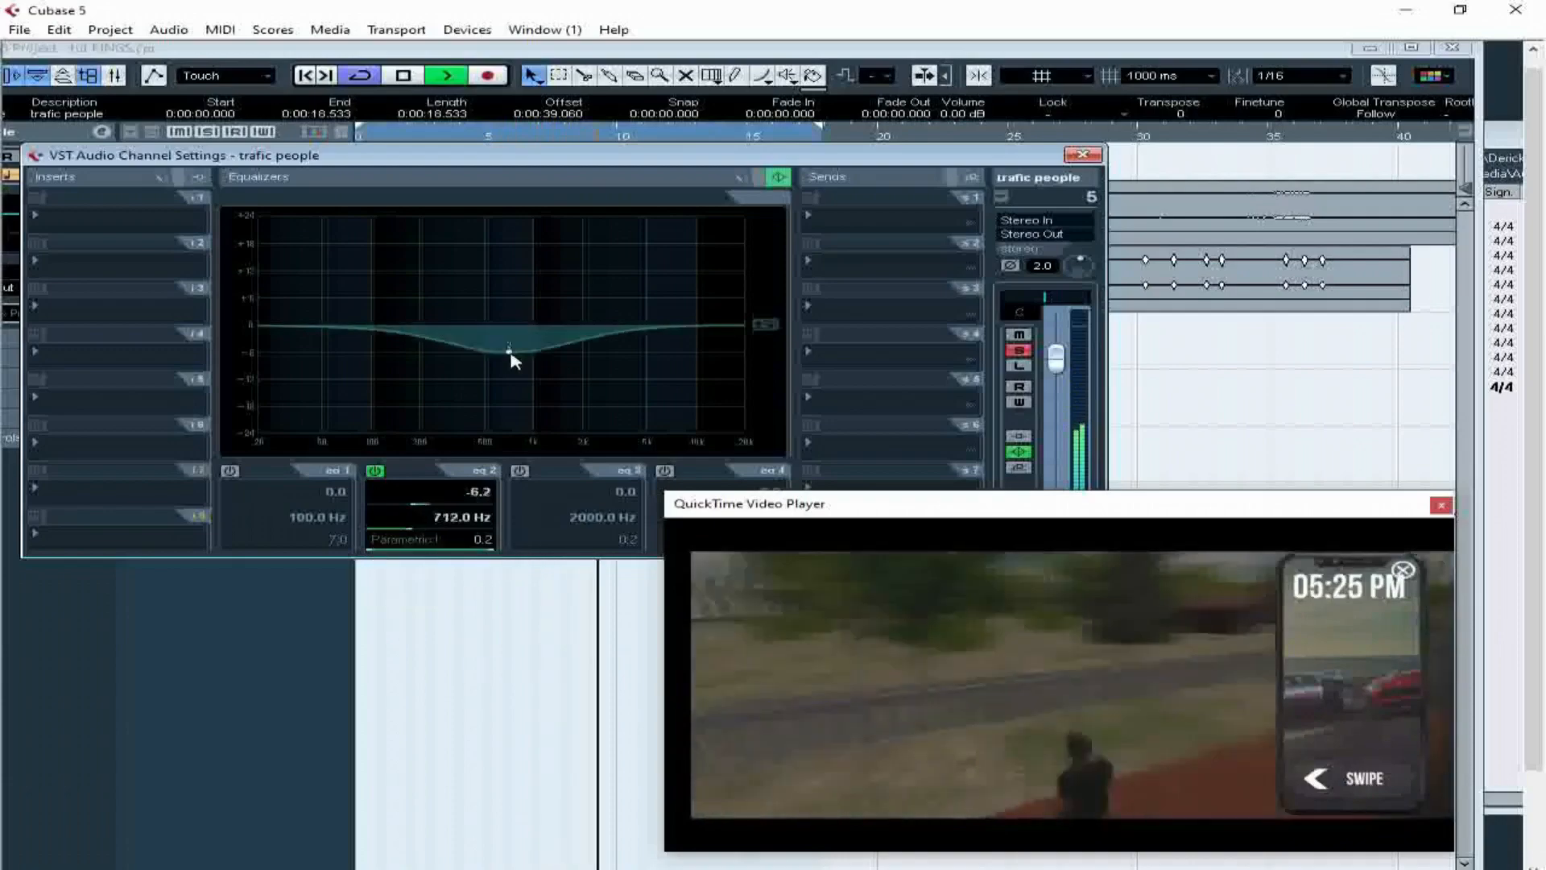
pyautogui.click(488, 550)
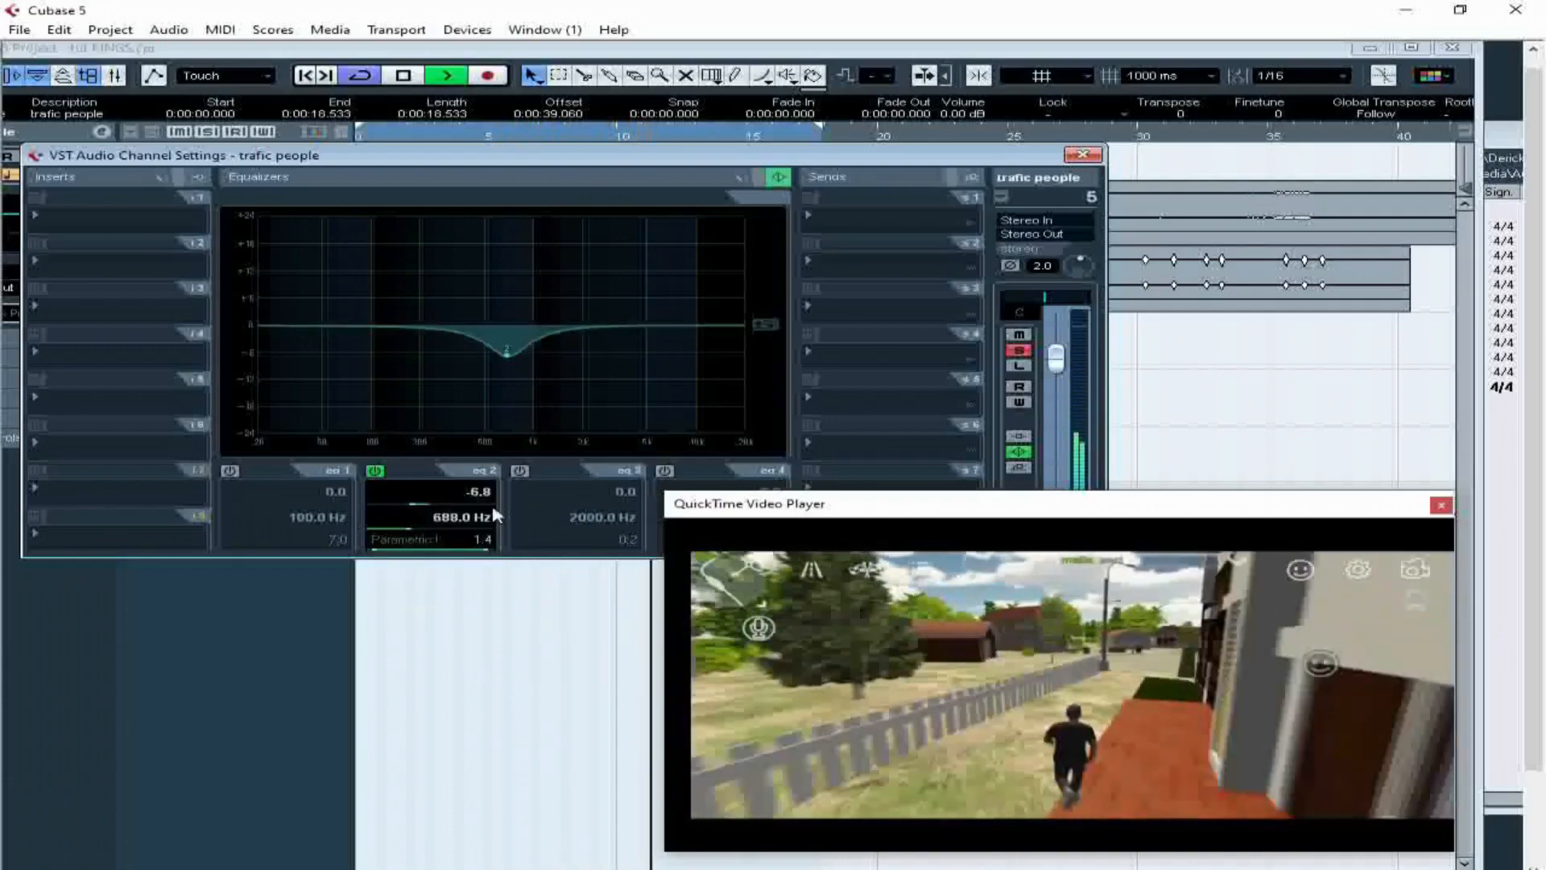
pyautogui.moveTo(509, 355); pyautogui.dragTo(525, 414)
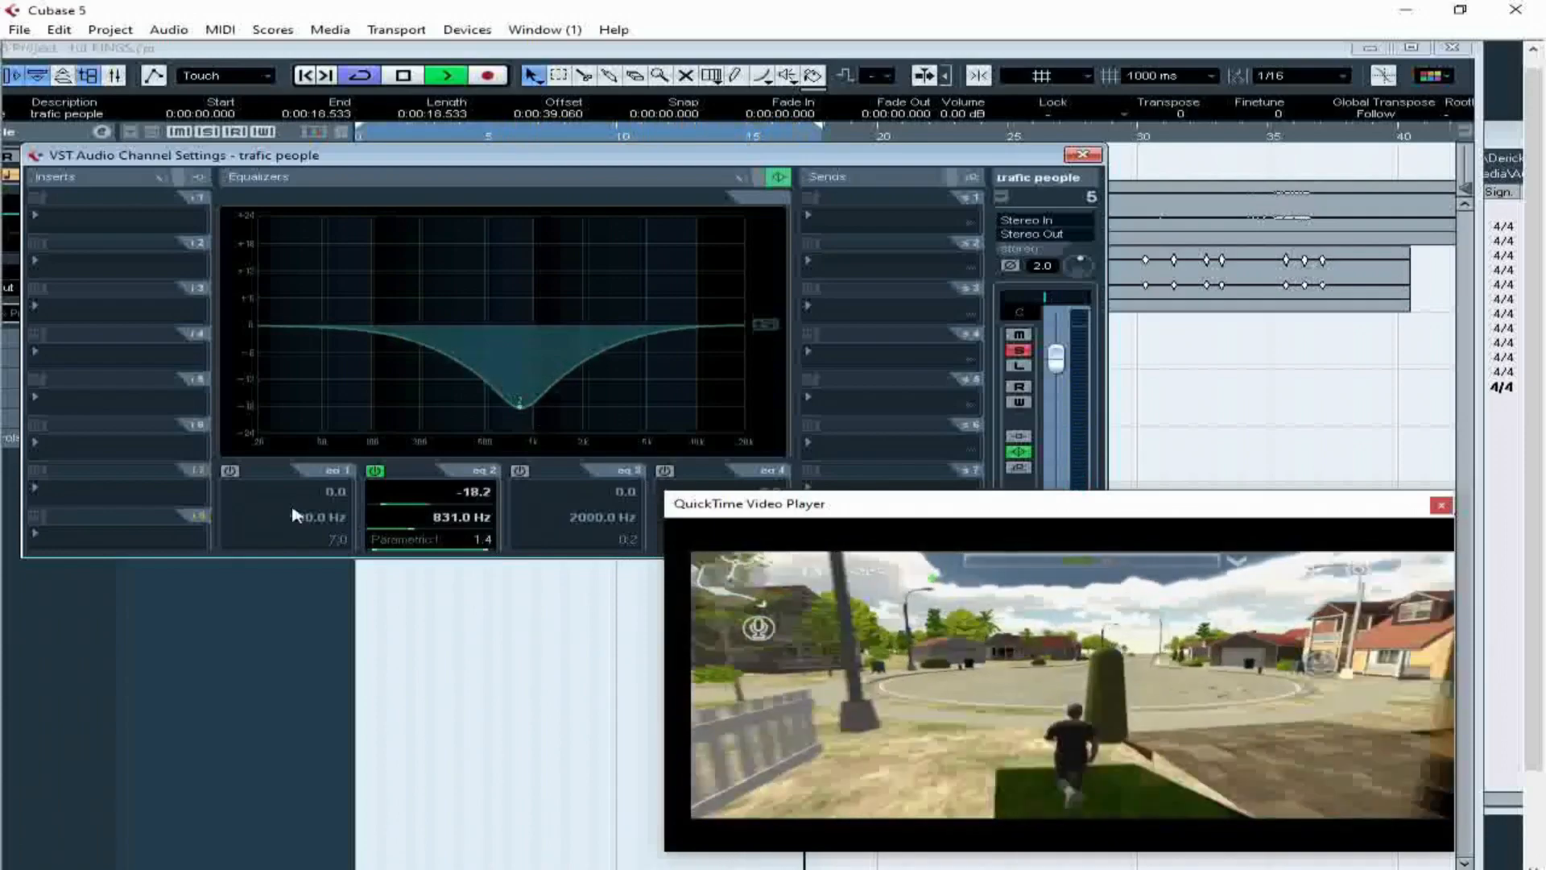
# - Enable trafic people's EQ band 4 as Low Pass I with a cutoff of about 2373 Hz
pyautogui.moveTo(723, 506)
pyautogui.mouseDown()
pyautogui.moveTo(761, 515)
pyautogui.moveTo(745, 498)
pyautogui.mouseUp()
pyautogui.click(669, 471)
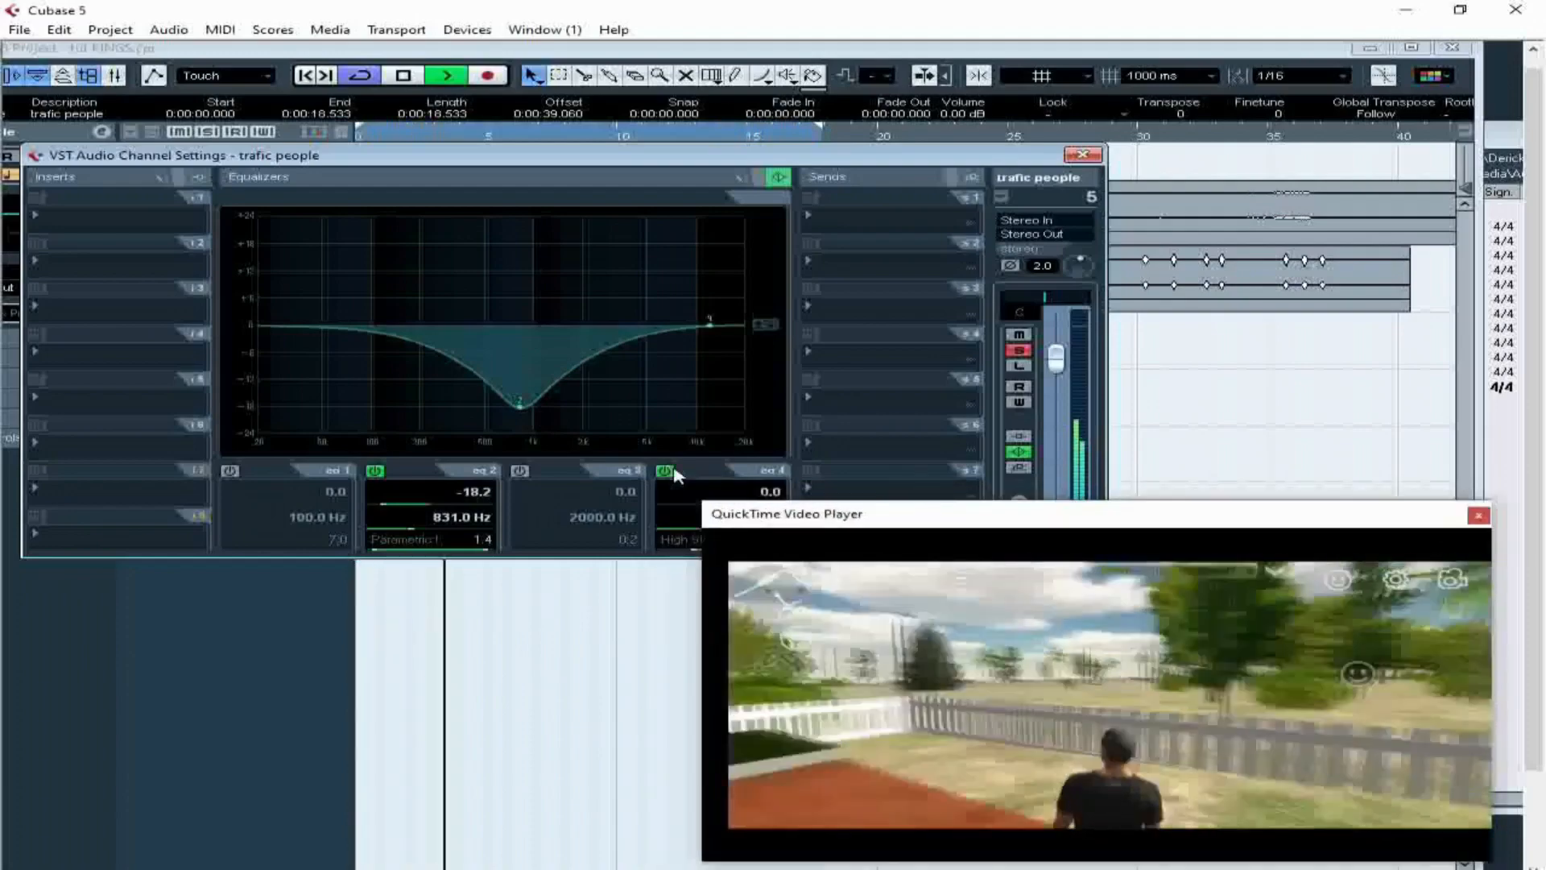
pyautogui.click(680, 539)
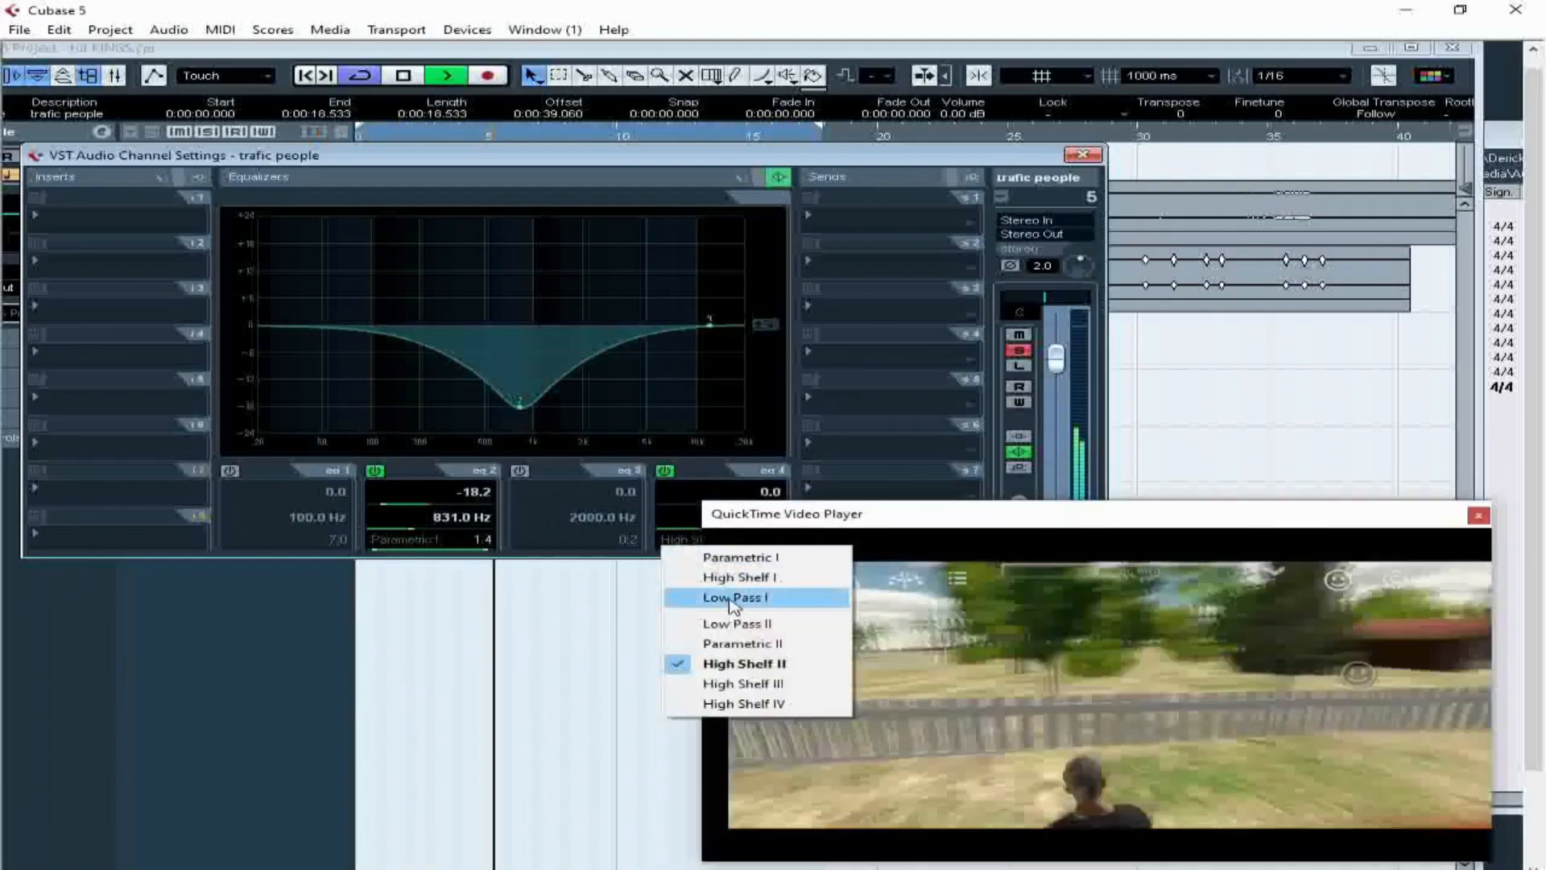
pyautogui.click(730, 598)
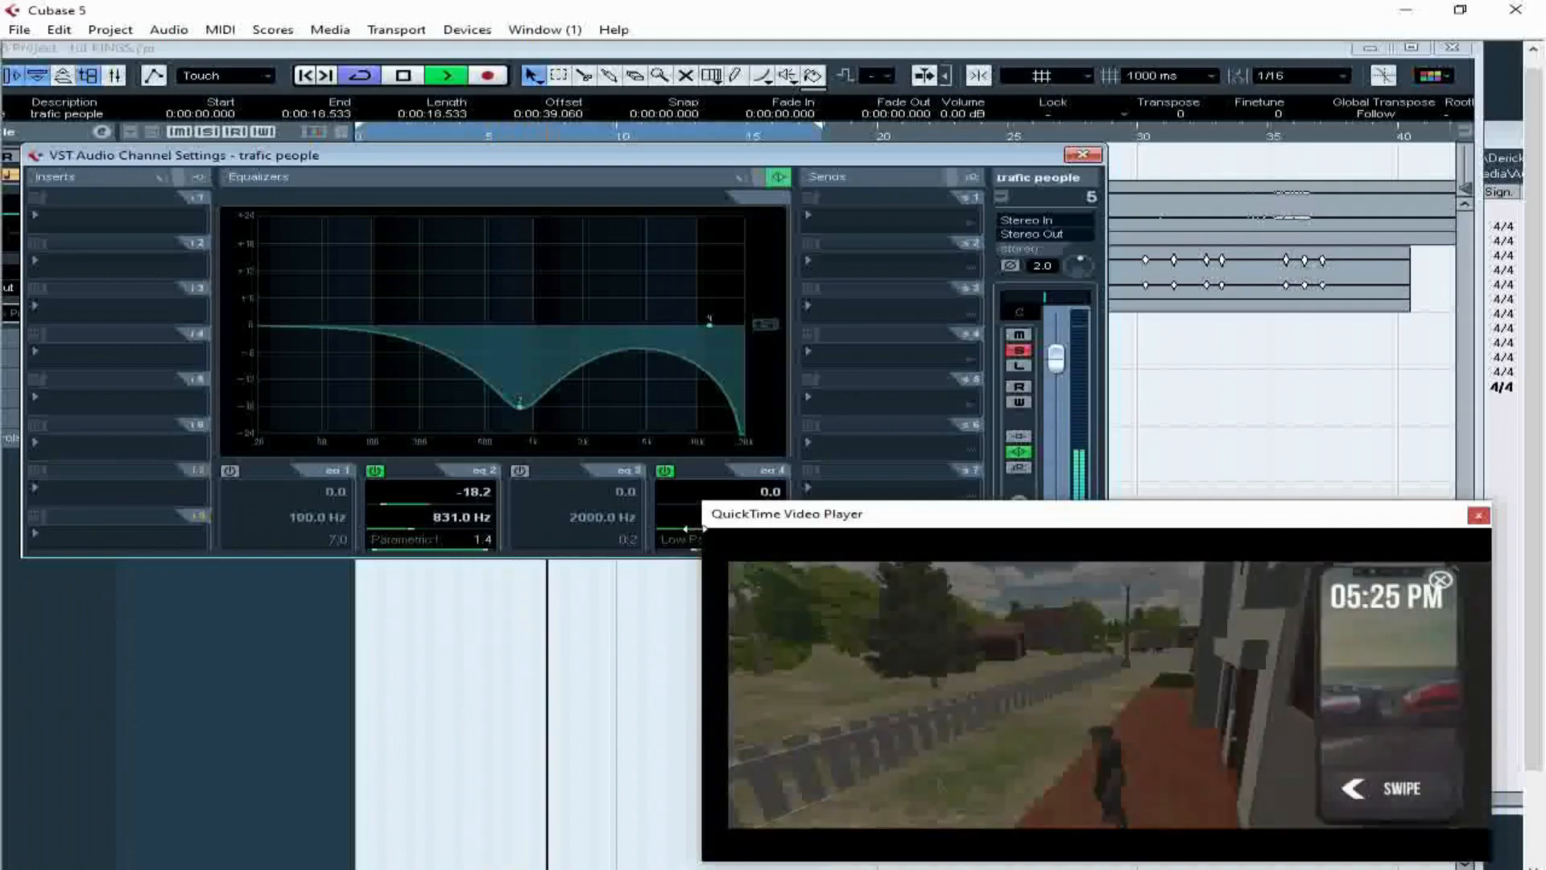
pyautogui.click(688, 521)
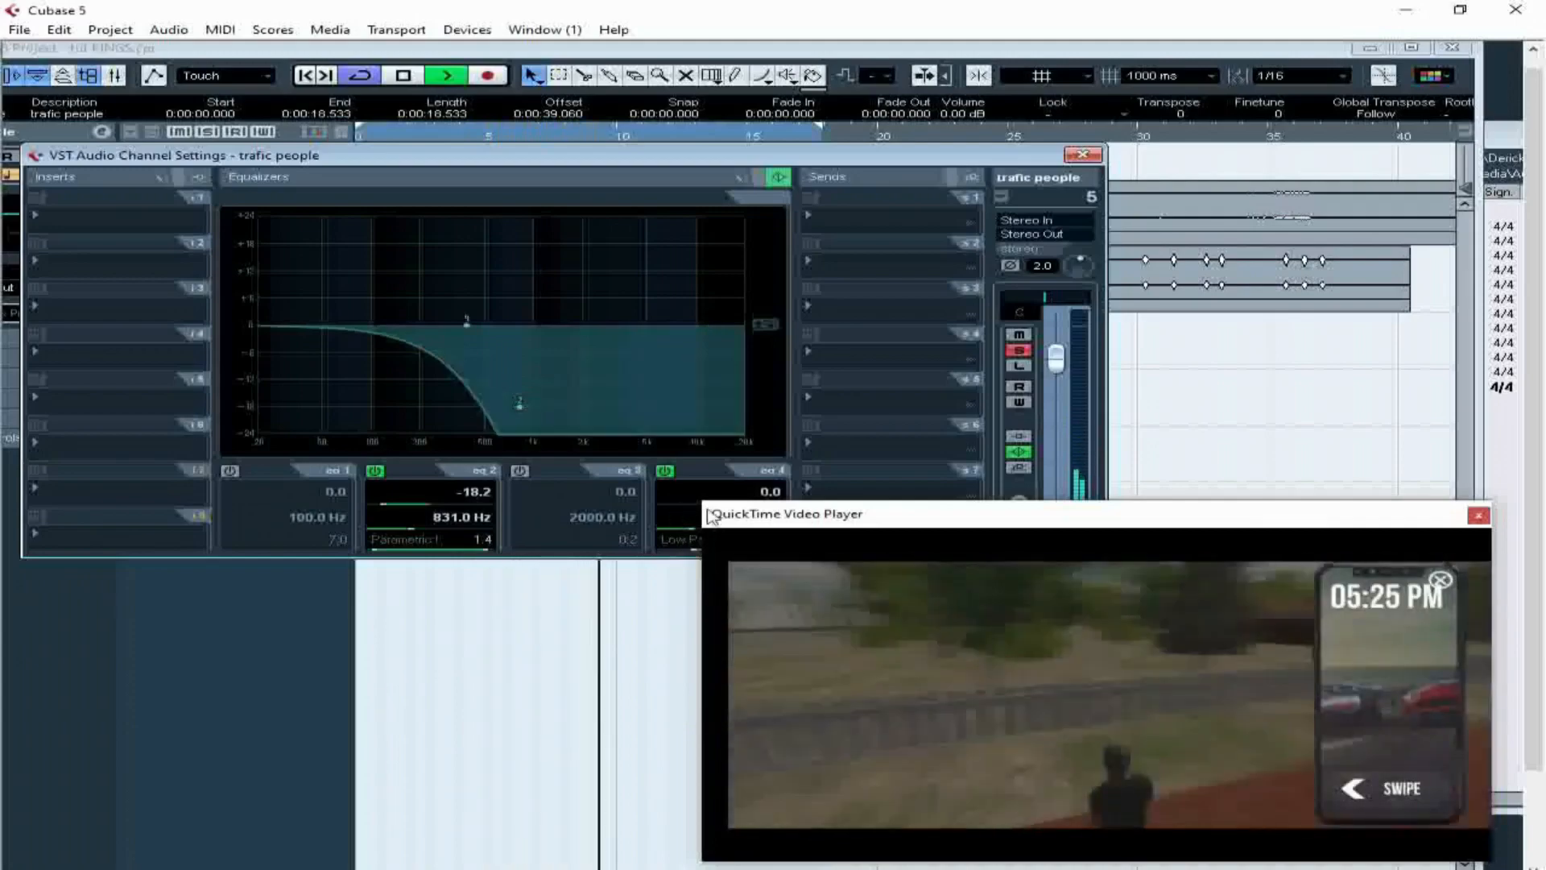
pyautogui.moveTo(725, 155); pyautogui.dragTo(748, 98)
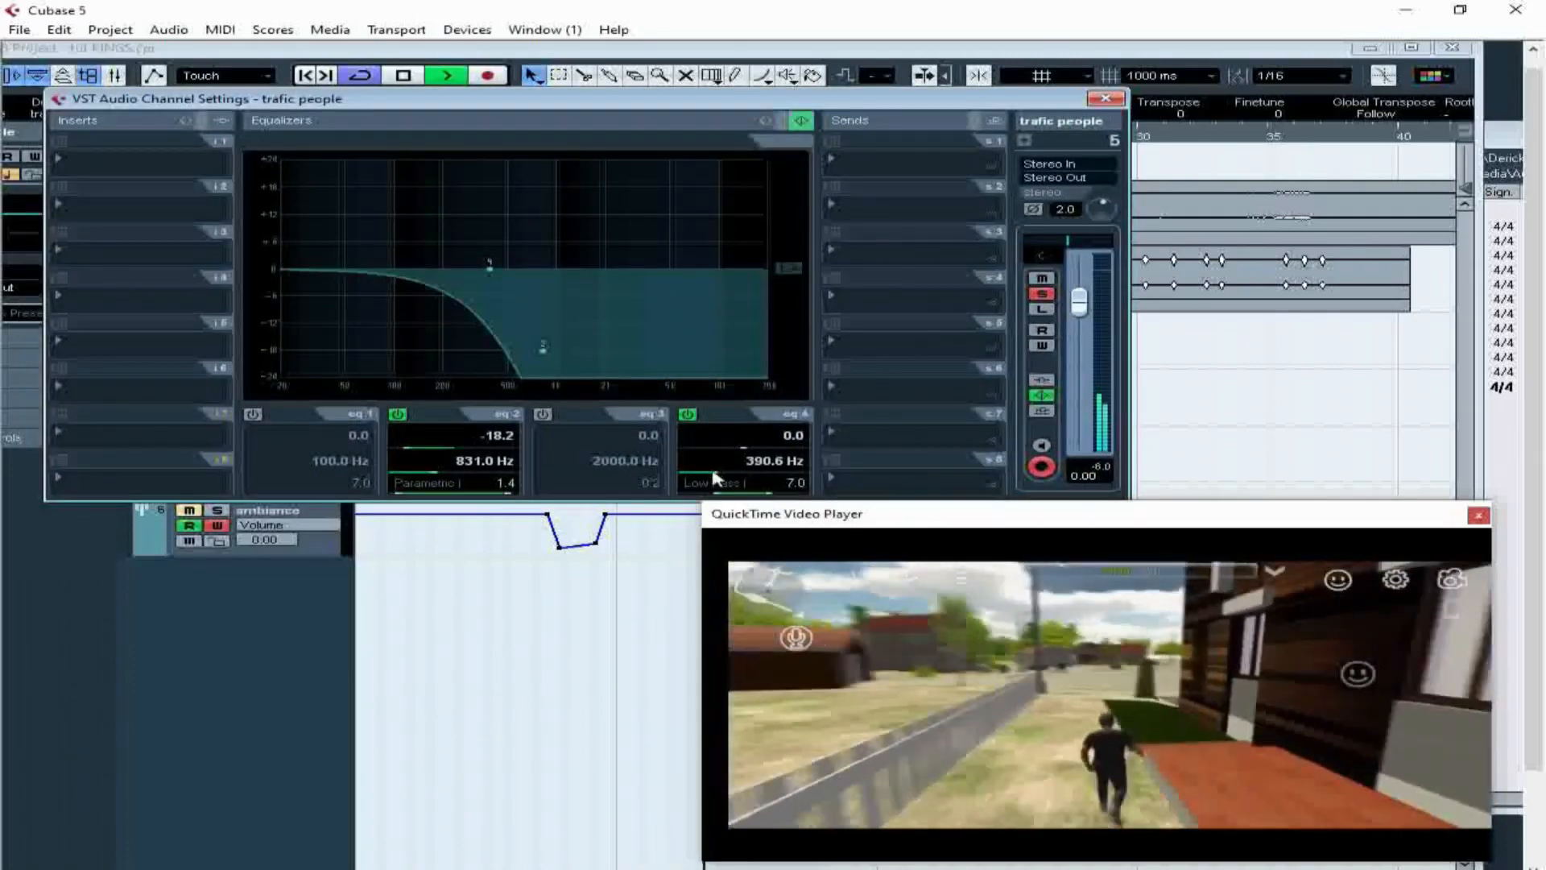
pyautogui.moveTo(719, 481); pyautogui.dragTo(742, 483)
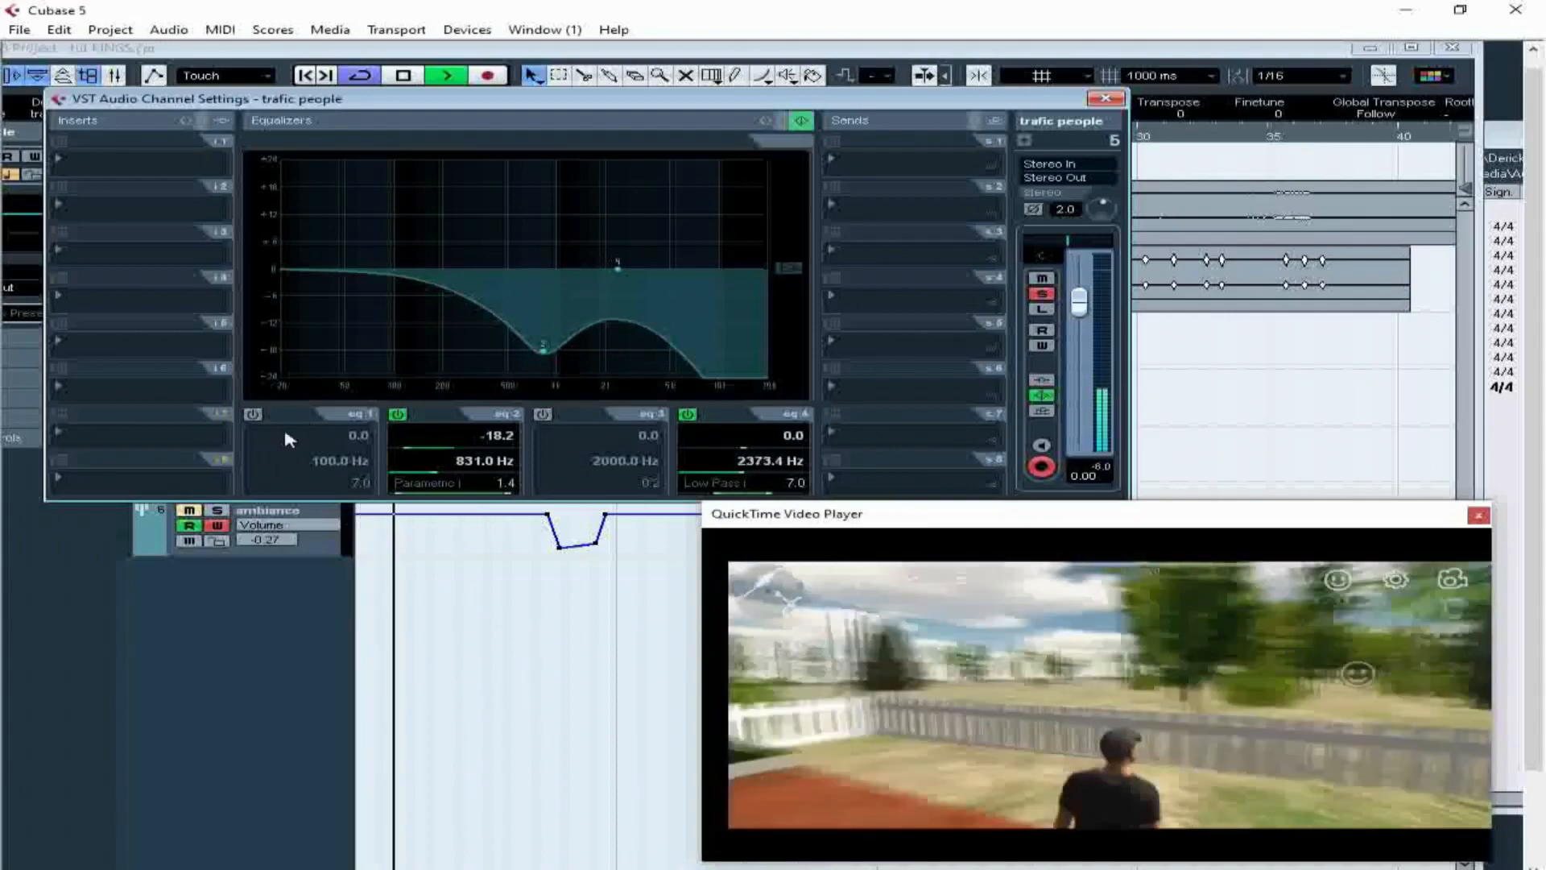
# - Enable trafic people's EQ band 1 as High Pass I at about 528 Hz and close the channel settings
pyautogui.click(252, 413)
pyautogui.click(313, 484)
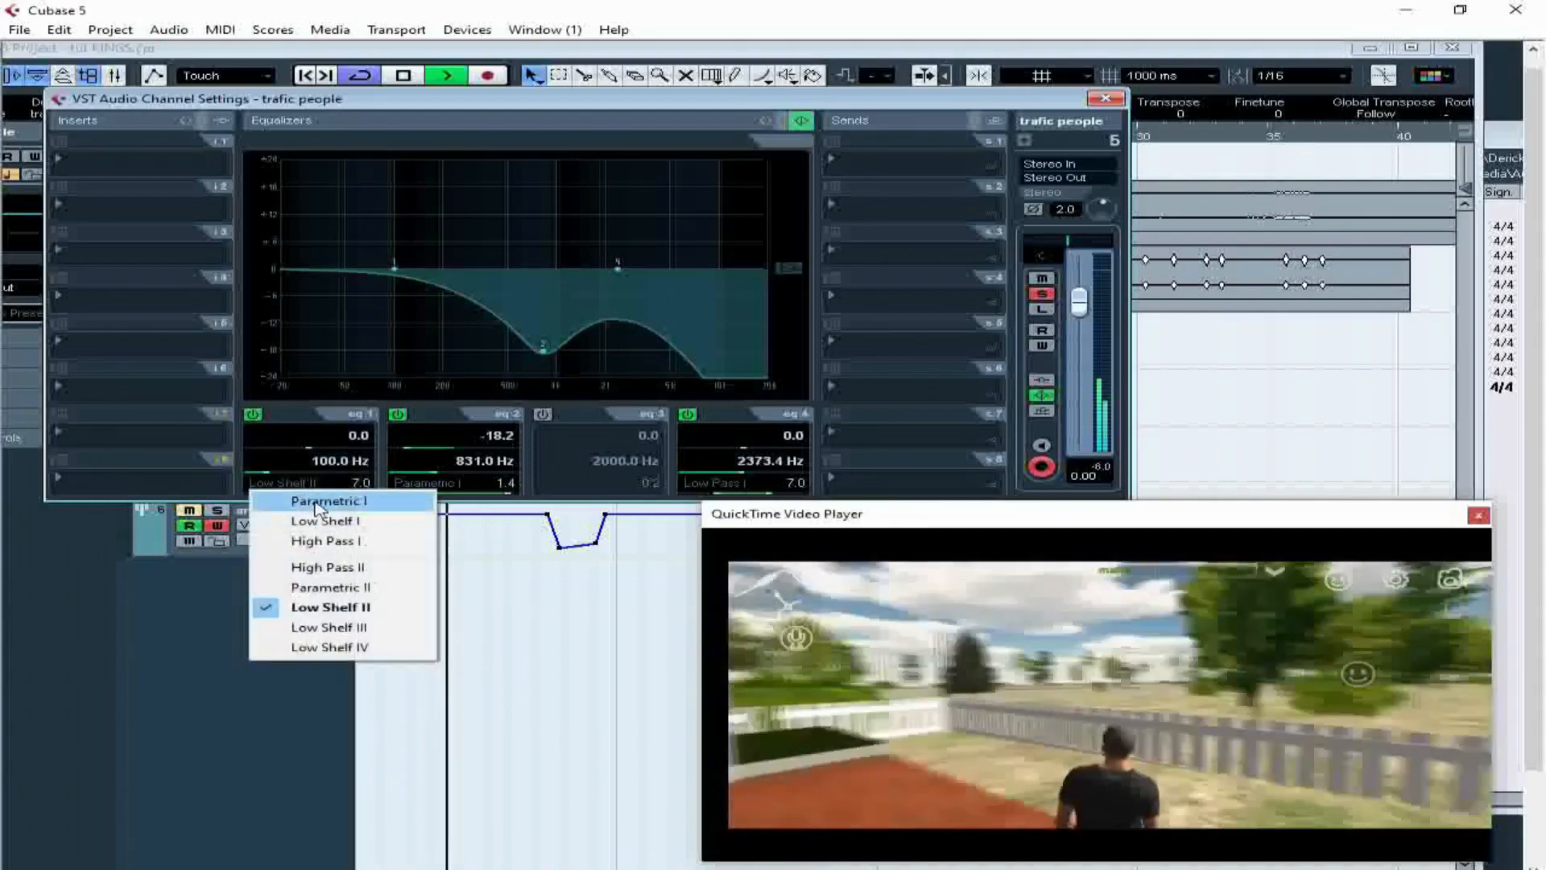
pyautogui.click(337, 541)
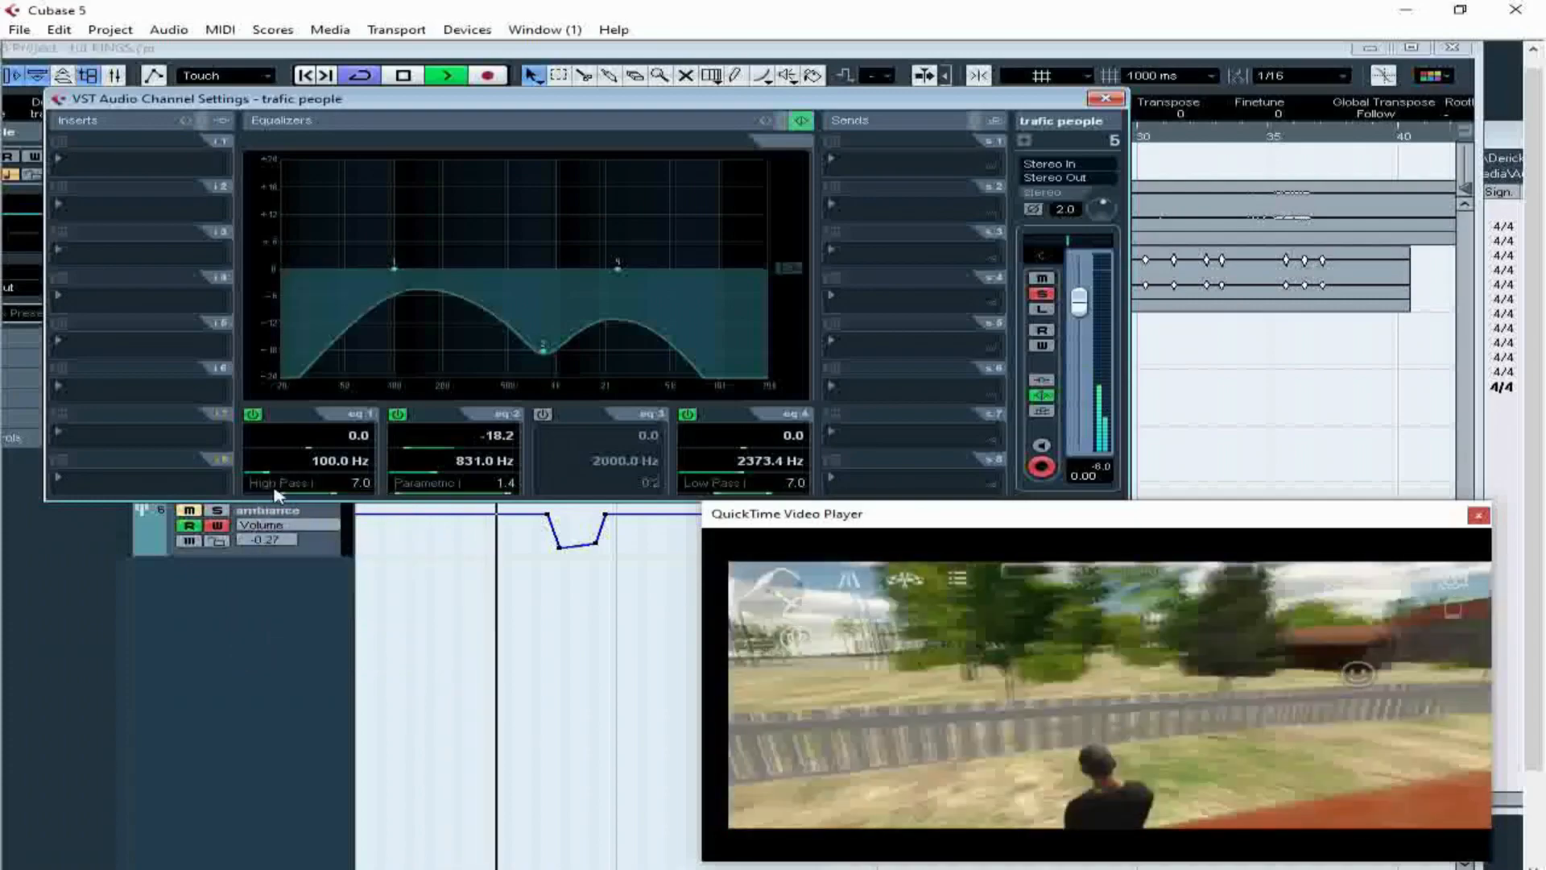
pyautogui.click(287, 473)
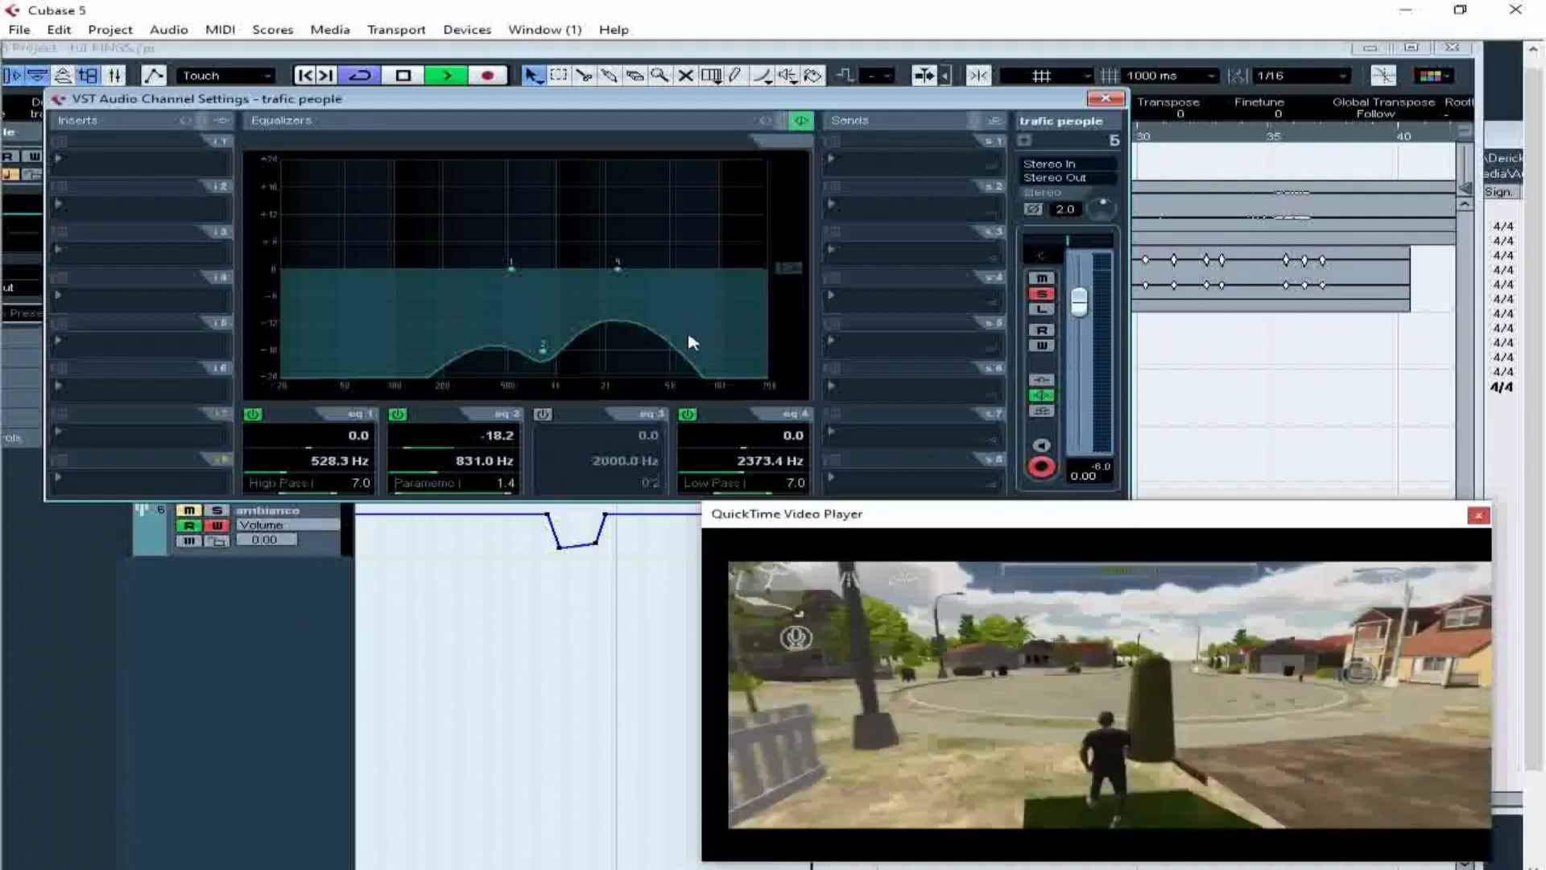
pyautogui.click(301, 629)
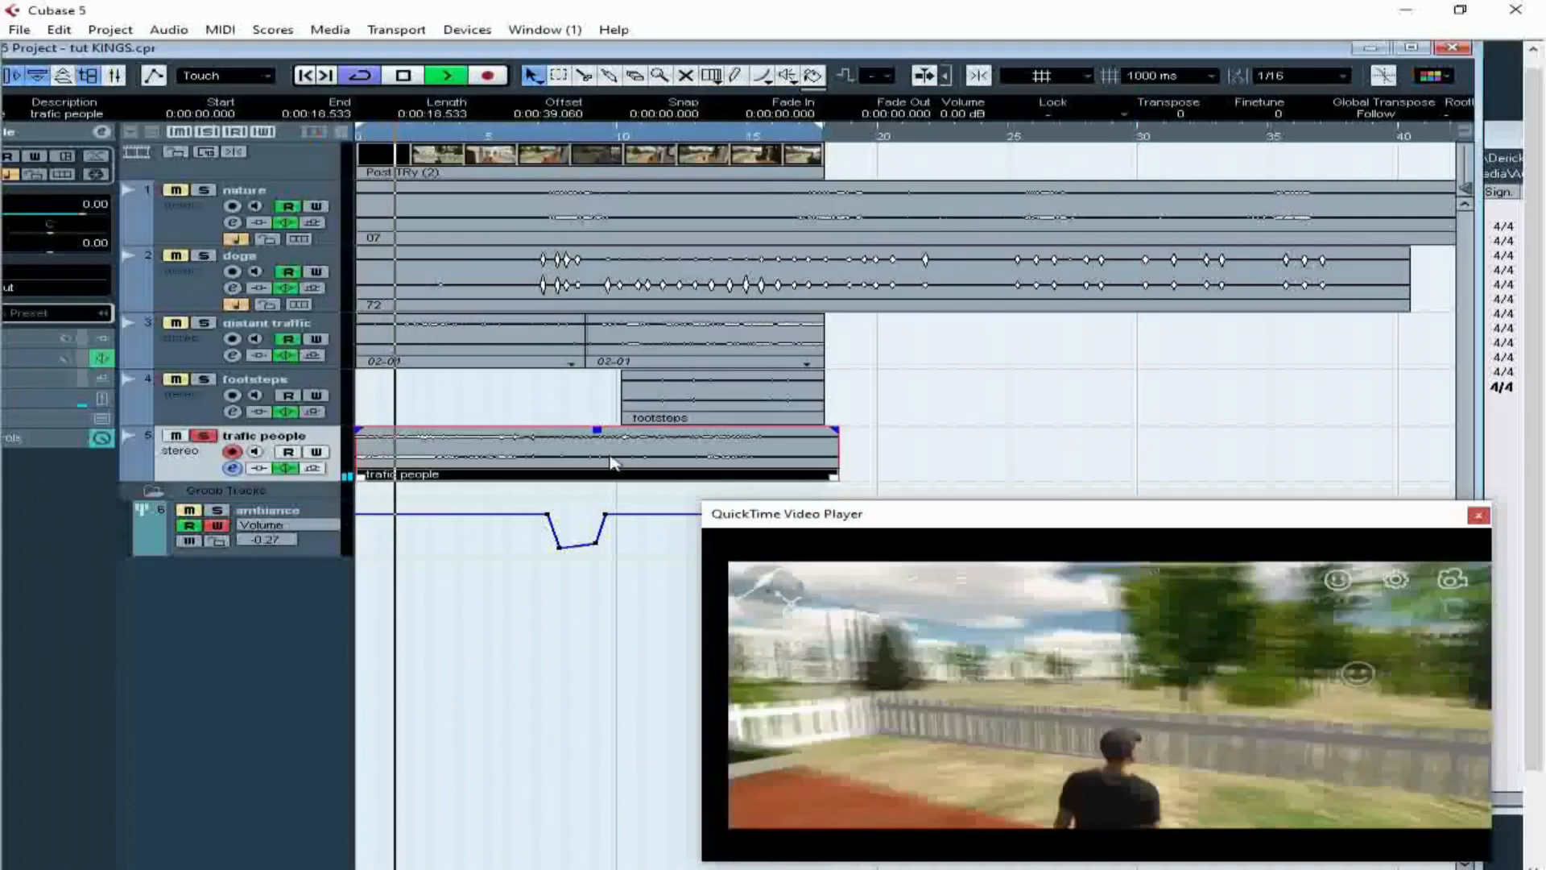
# - Shift the trafic people clip to end at 21.36 s with its start extended to 0, and show the track's volume automation with write enabled
pyautogui.moveTo(617, 439); pyautogui.dragTo(689, 450)
pyautogui.moveTo(433, 475); pyautogui.dragTo(355, 475)
pyautogui.rightClick(194, 468)
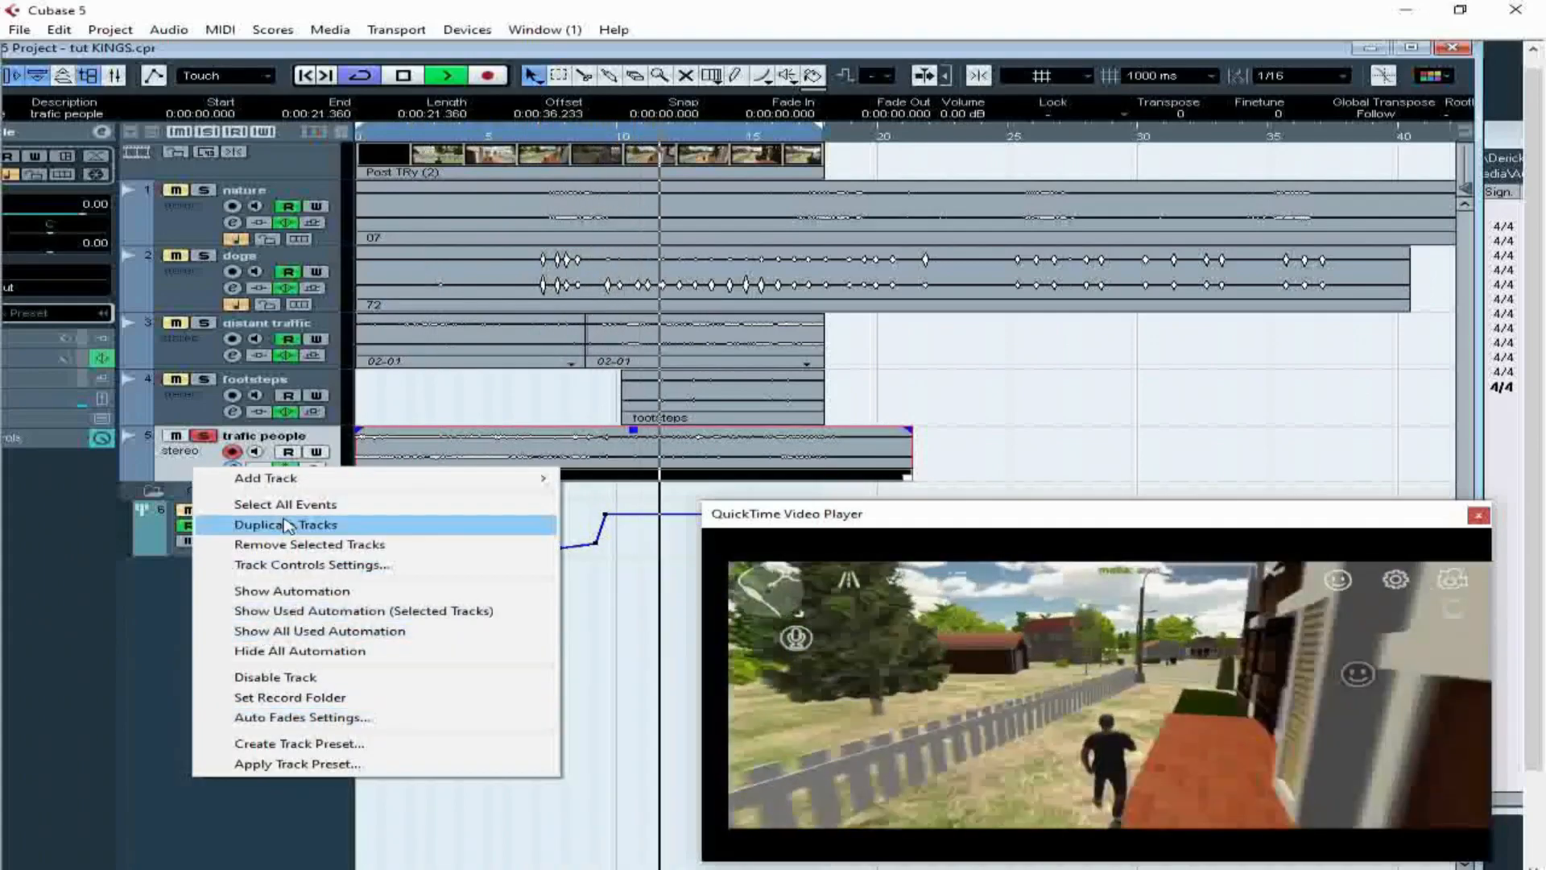
pyautogui.click(305, 595)
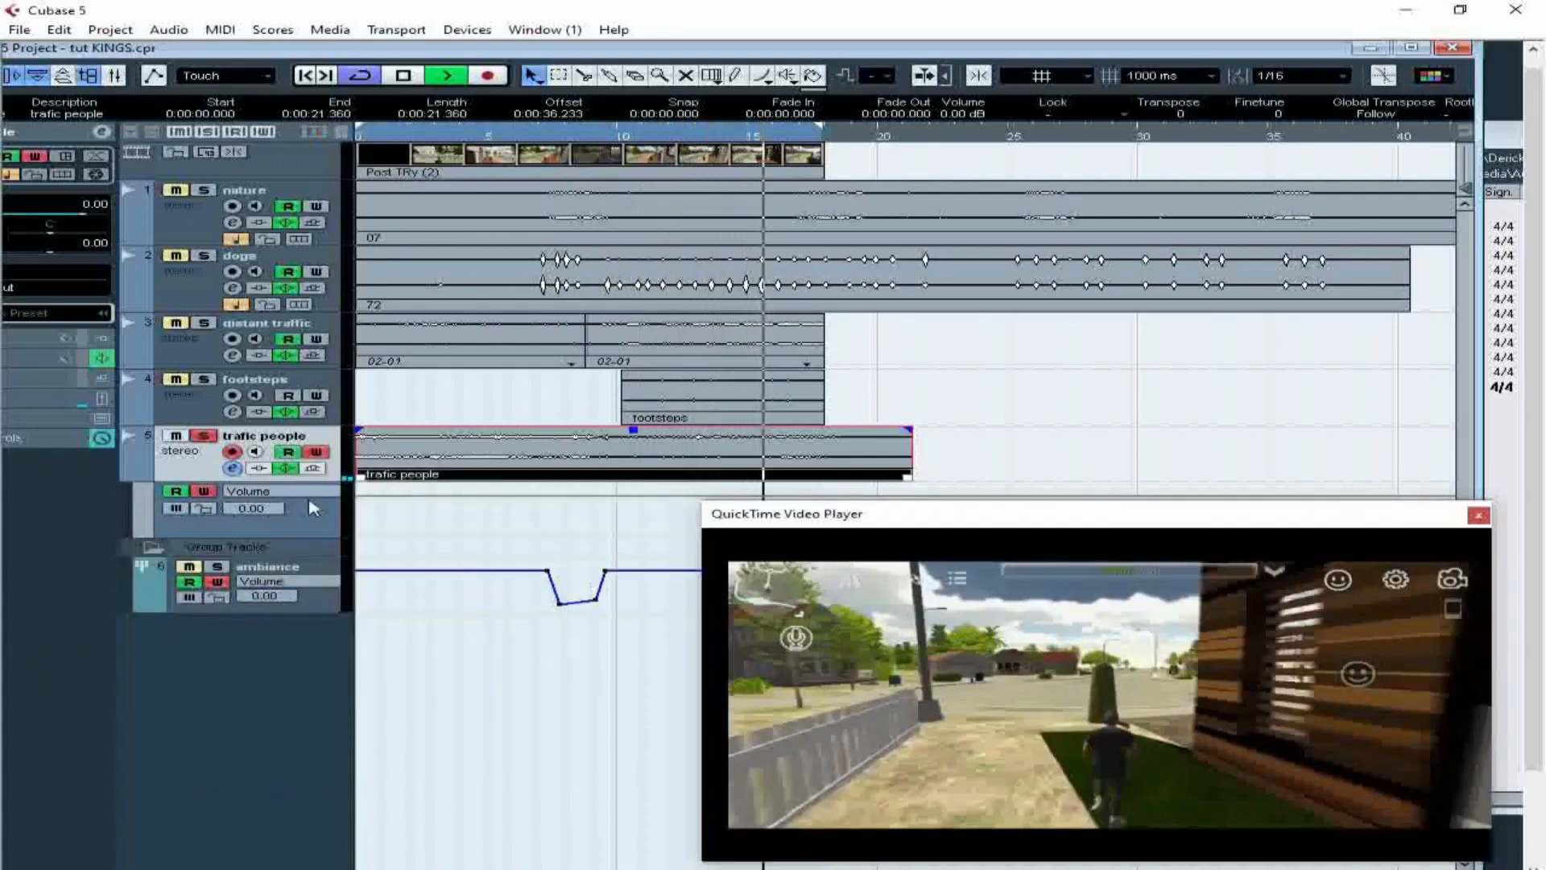
# - Shape trafic people's opening volume automation with a lowered start and points near 1.81 s at -6.92 dB, 3.24 s at -6.60 dB and 4.9 s at about -6 dB
pyautogui.click(366, 497)
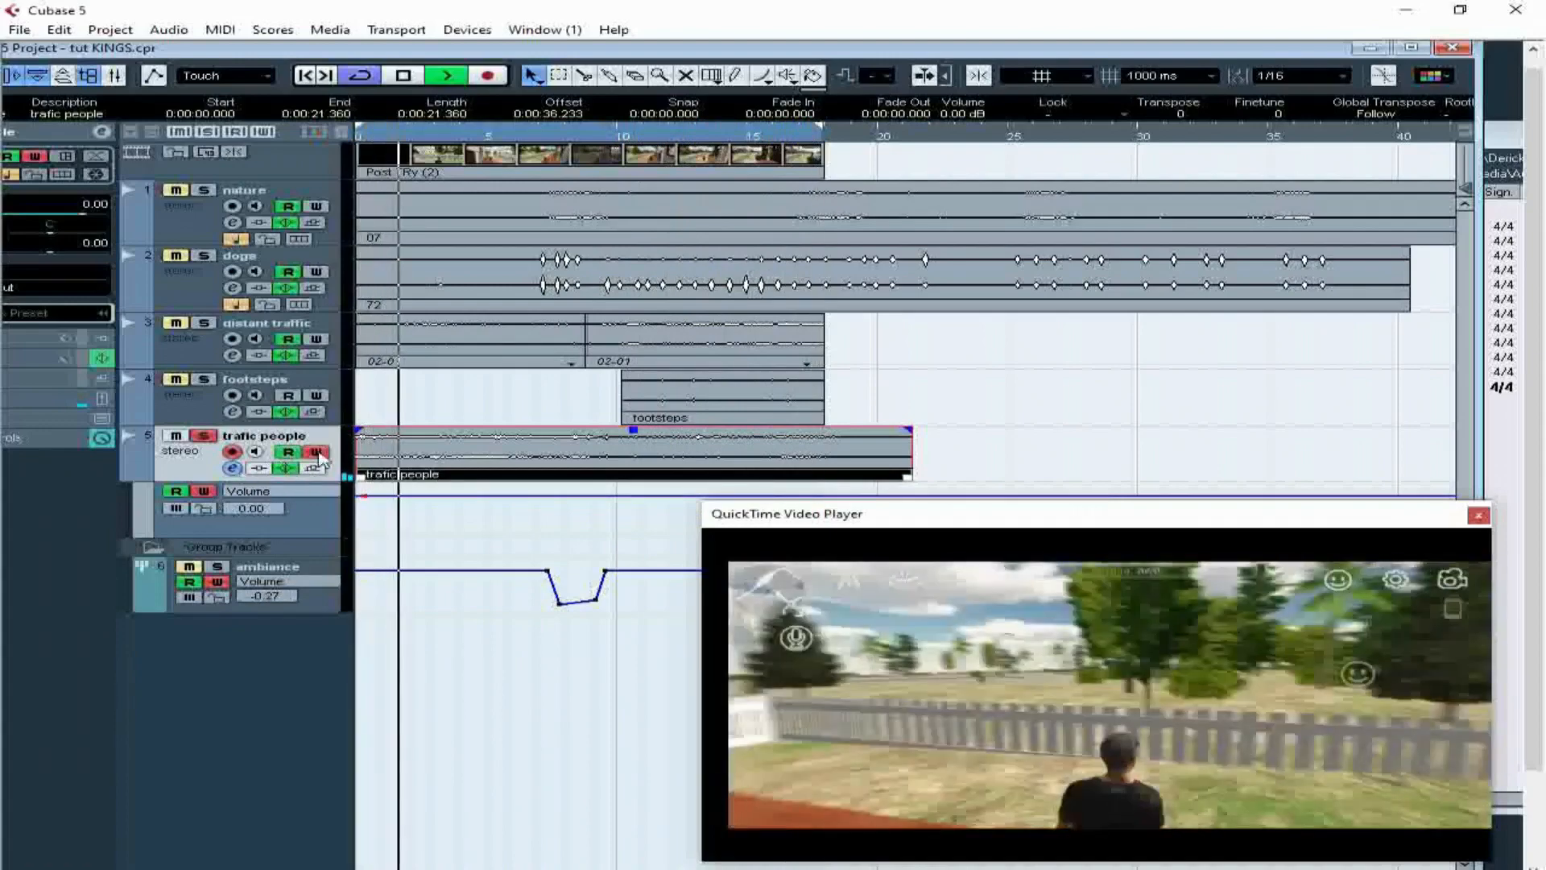
pyautogui.moveTo(364, 497)
pyautogui.mouseDown()
pyautogui.moveTo(362, 538)
pyautogui.moveTo(359, 520)
pyautogui.mouseUp()
pyautogui.click(402, 509)
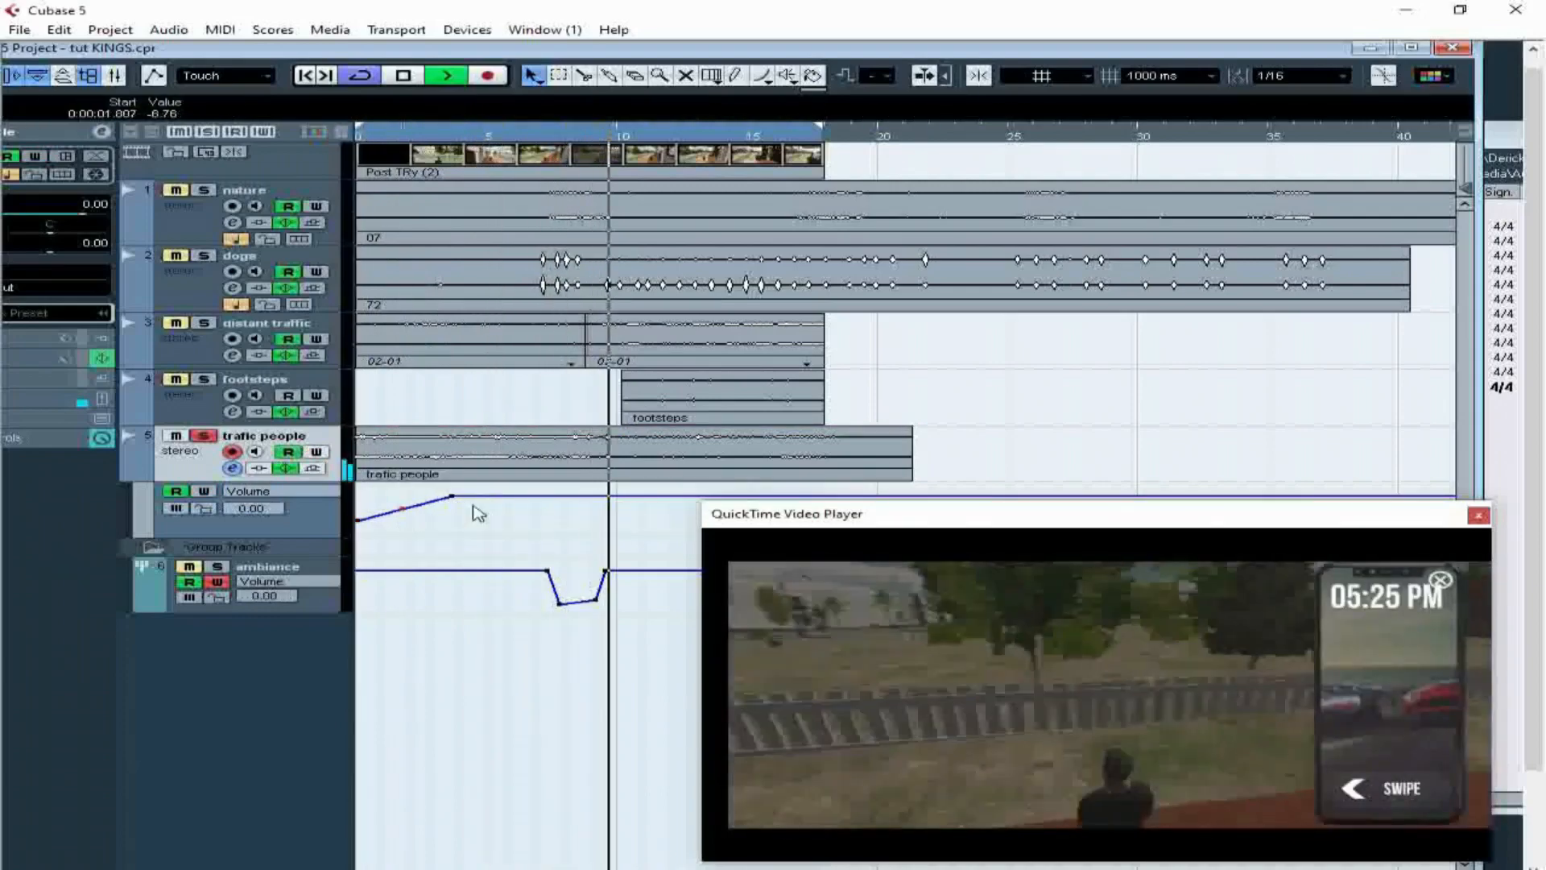
pyautogui.click(601, 495)
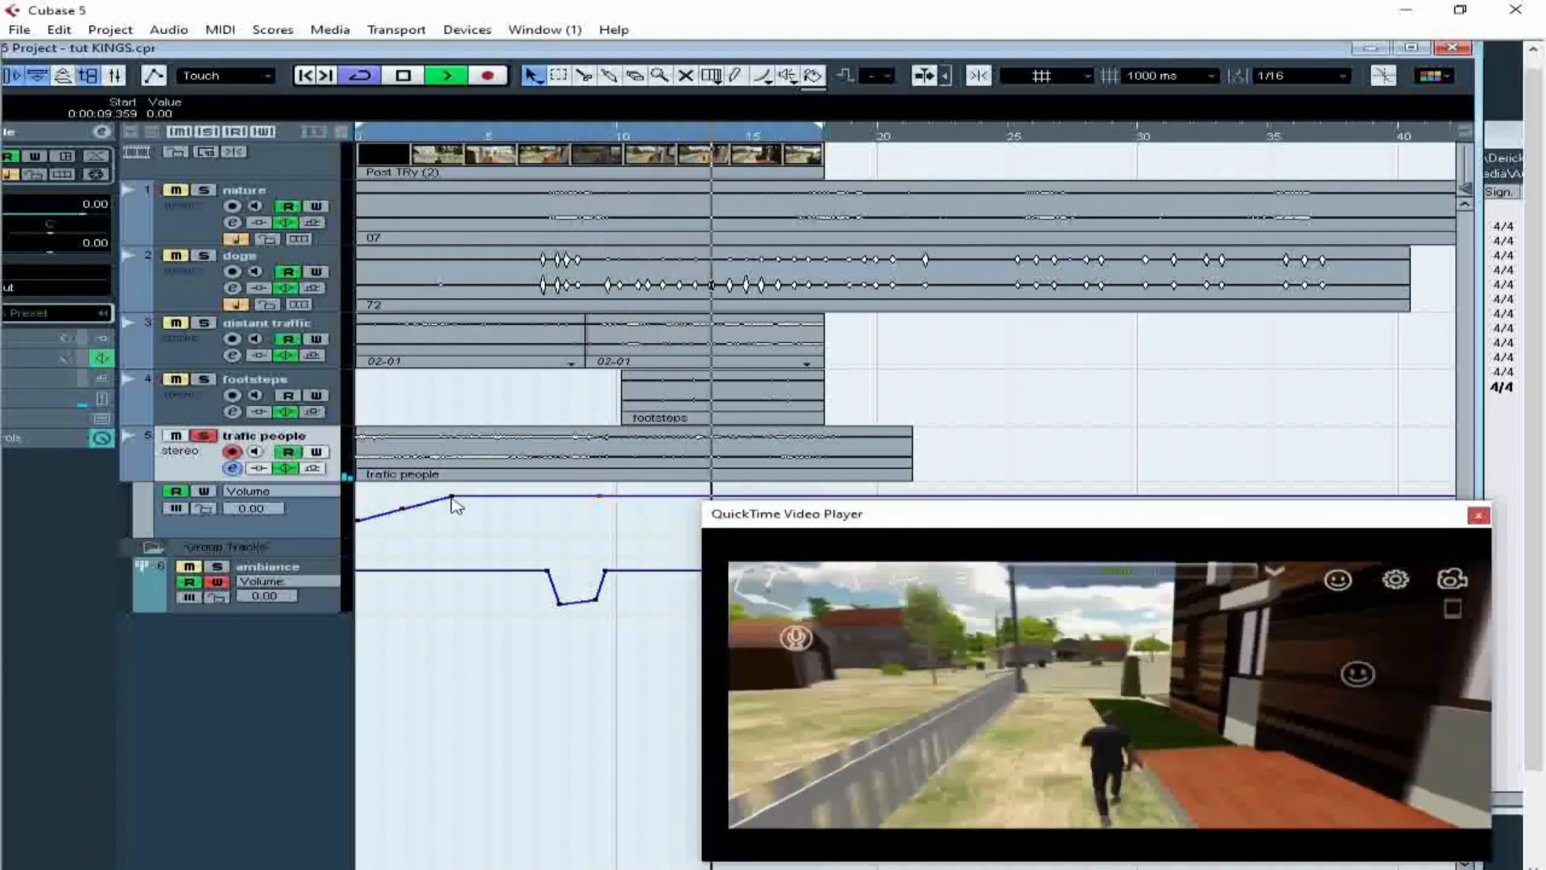
pyautogui.moveTo(454, 505); pyautogui.dragTo(489, 515)
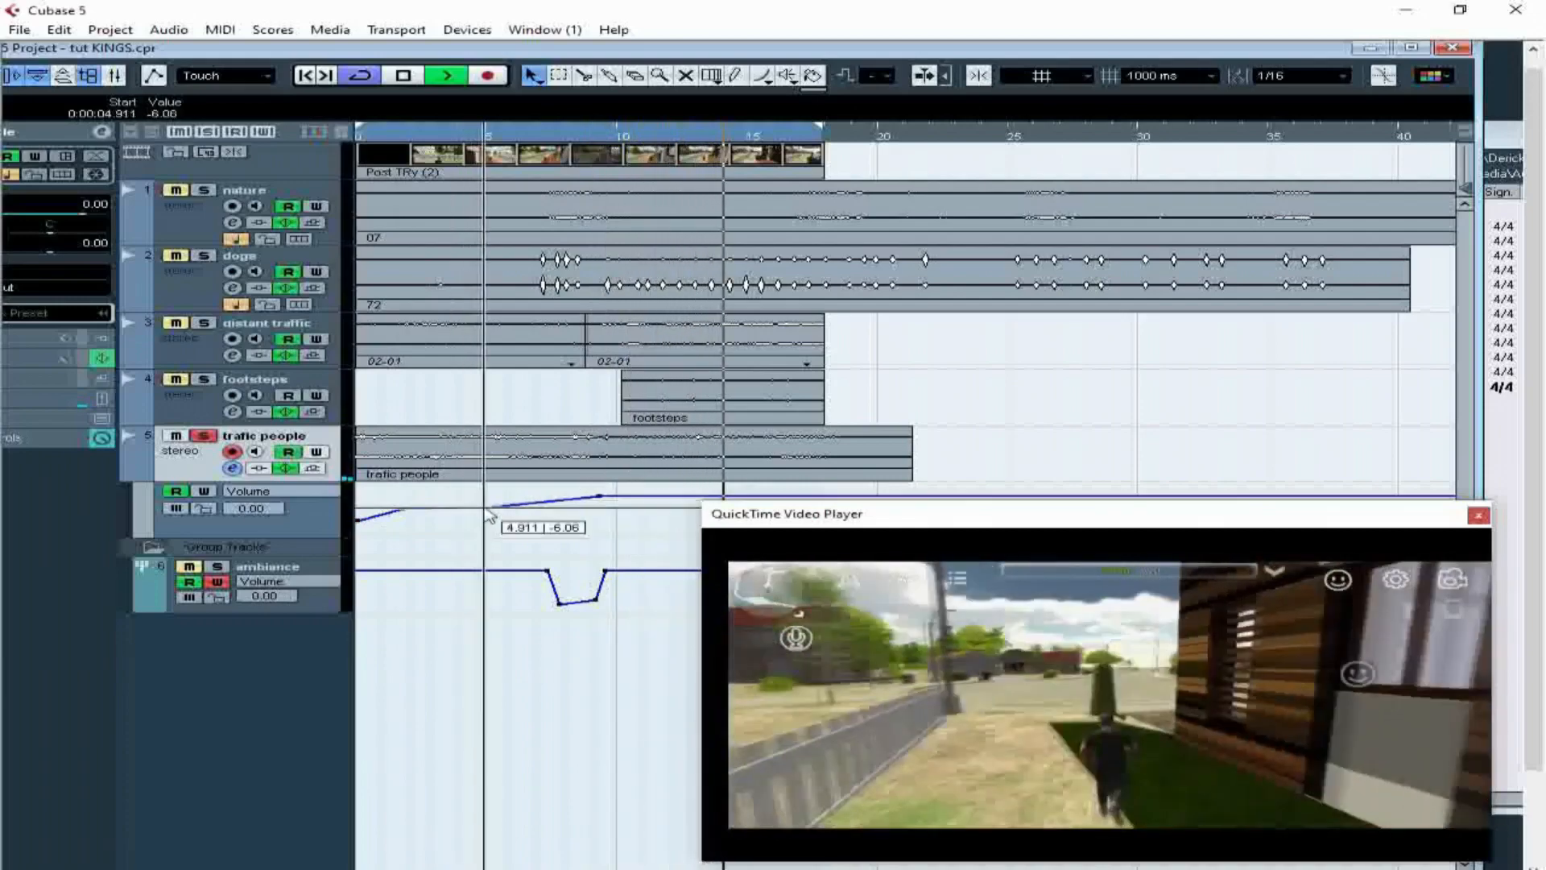
pyautogui.click(441, 508)
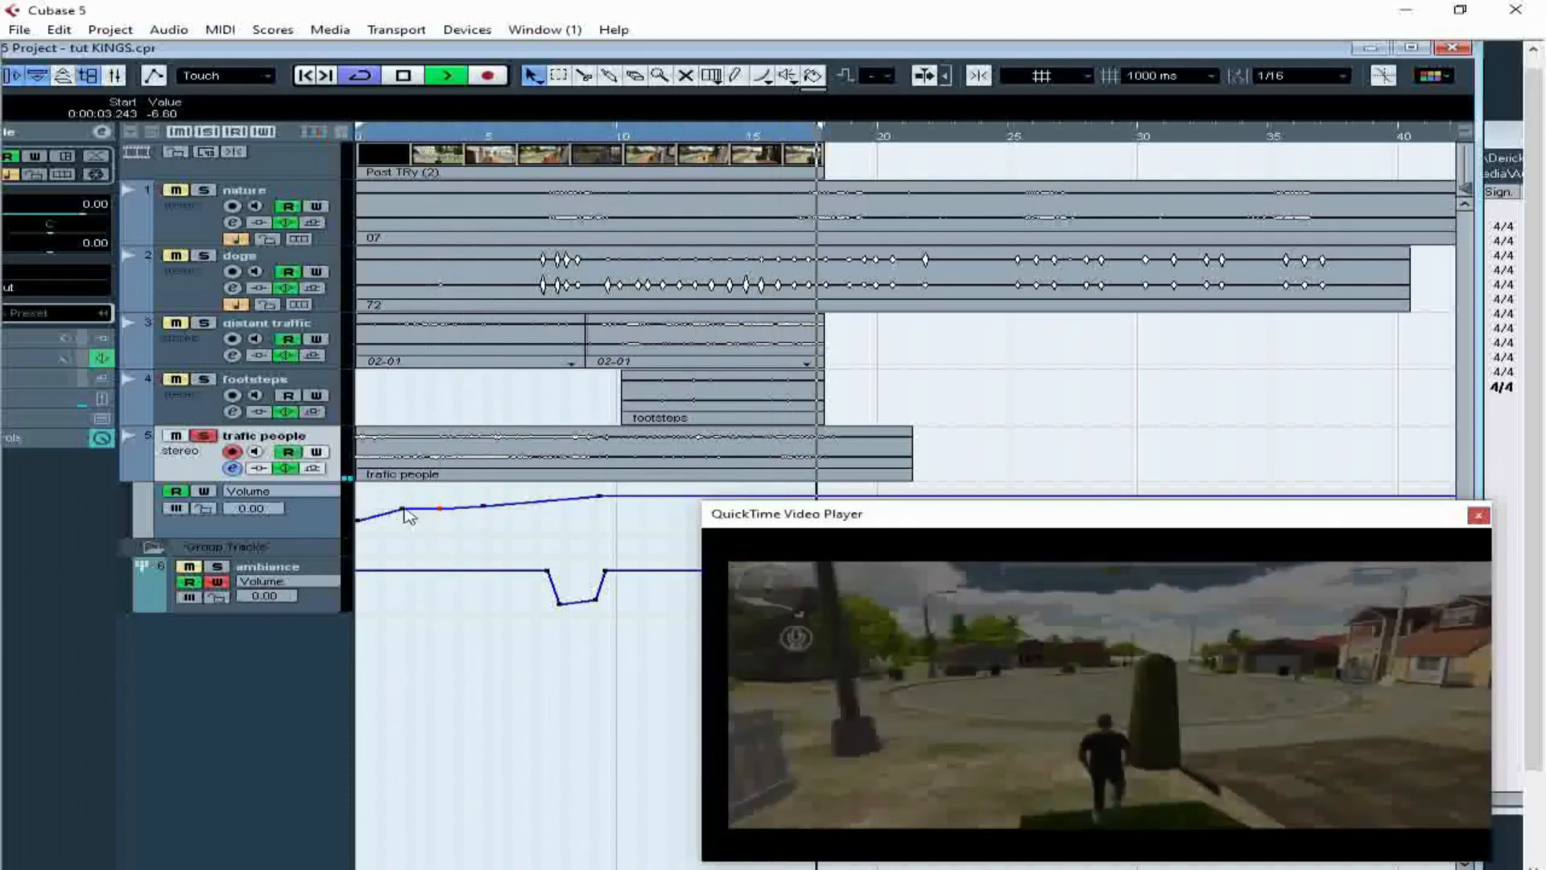
pyautogui.click(404, 510)
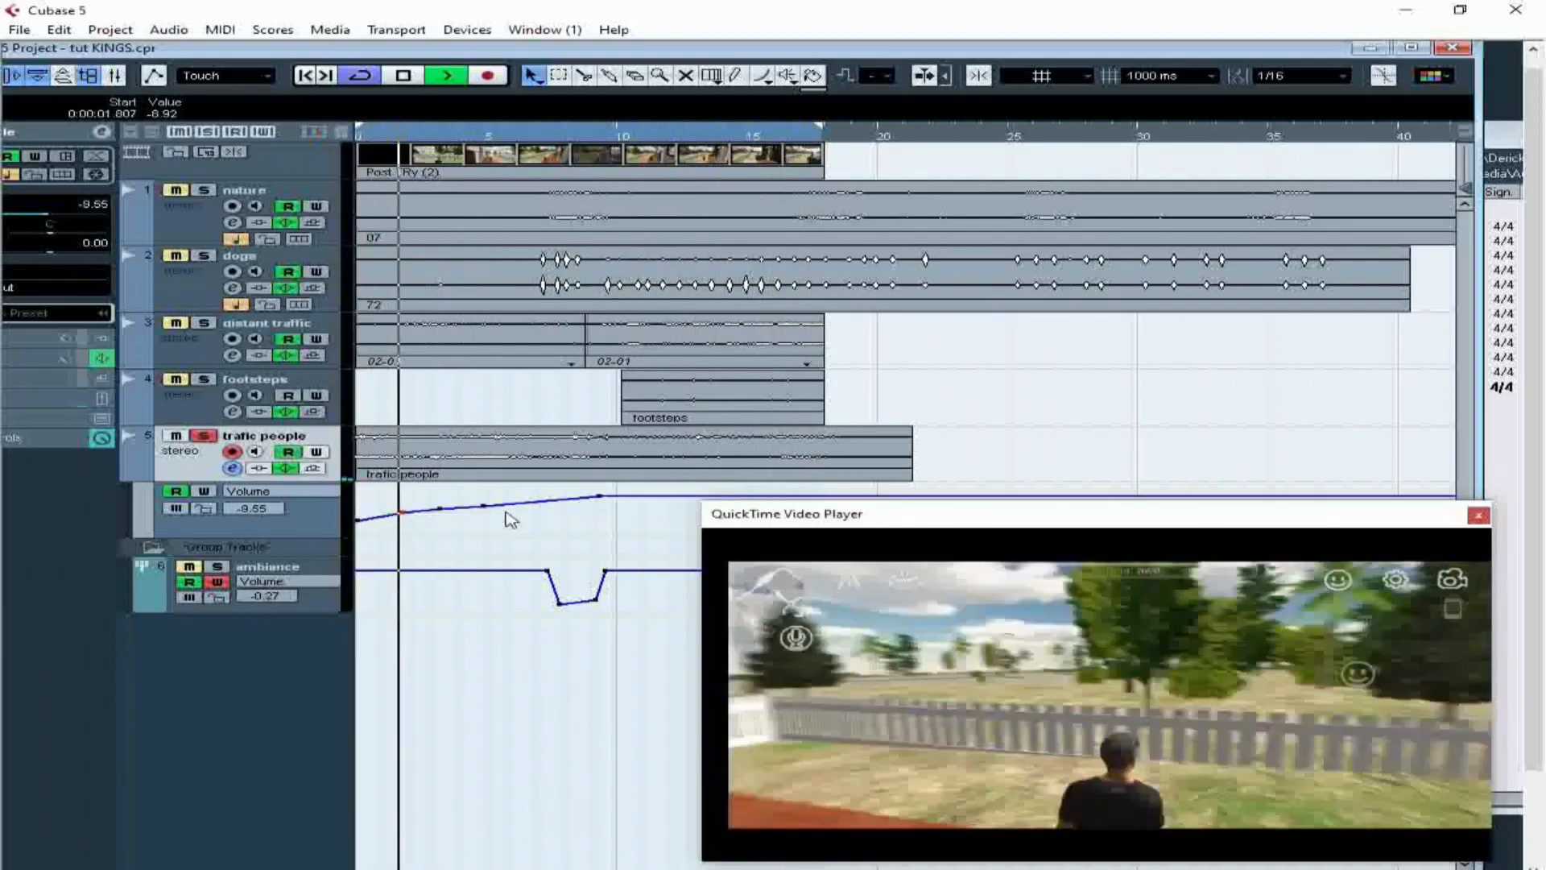
# - Continue trafic people's volume curve with points at 6.95 s at -7.15 dB, 9.17 s at -6.60 dB and 12.88 s at 0 dB
pyautogui.click(538, 506)
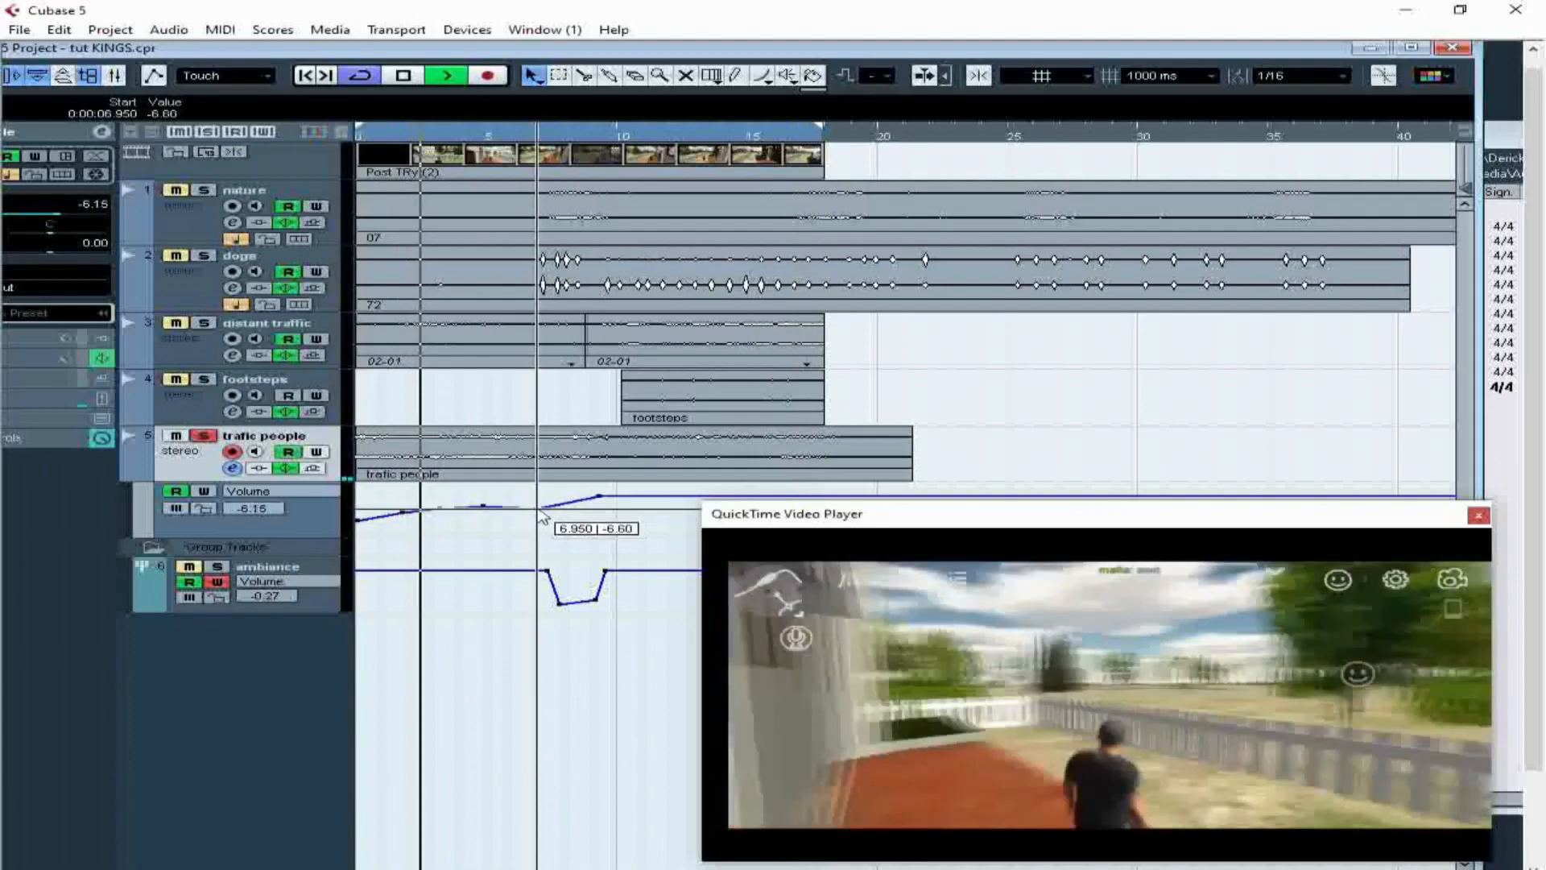
pyautogui.moveTo(540, 516); pyautogui.dragTo(541, 520)
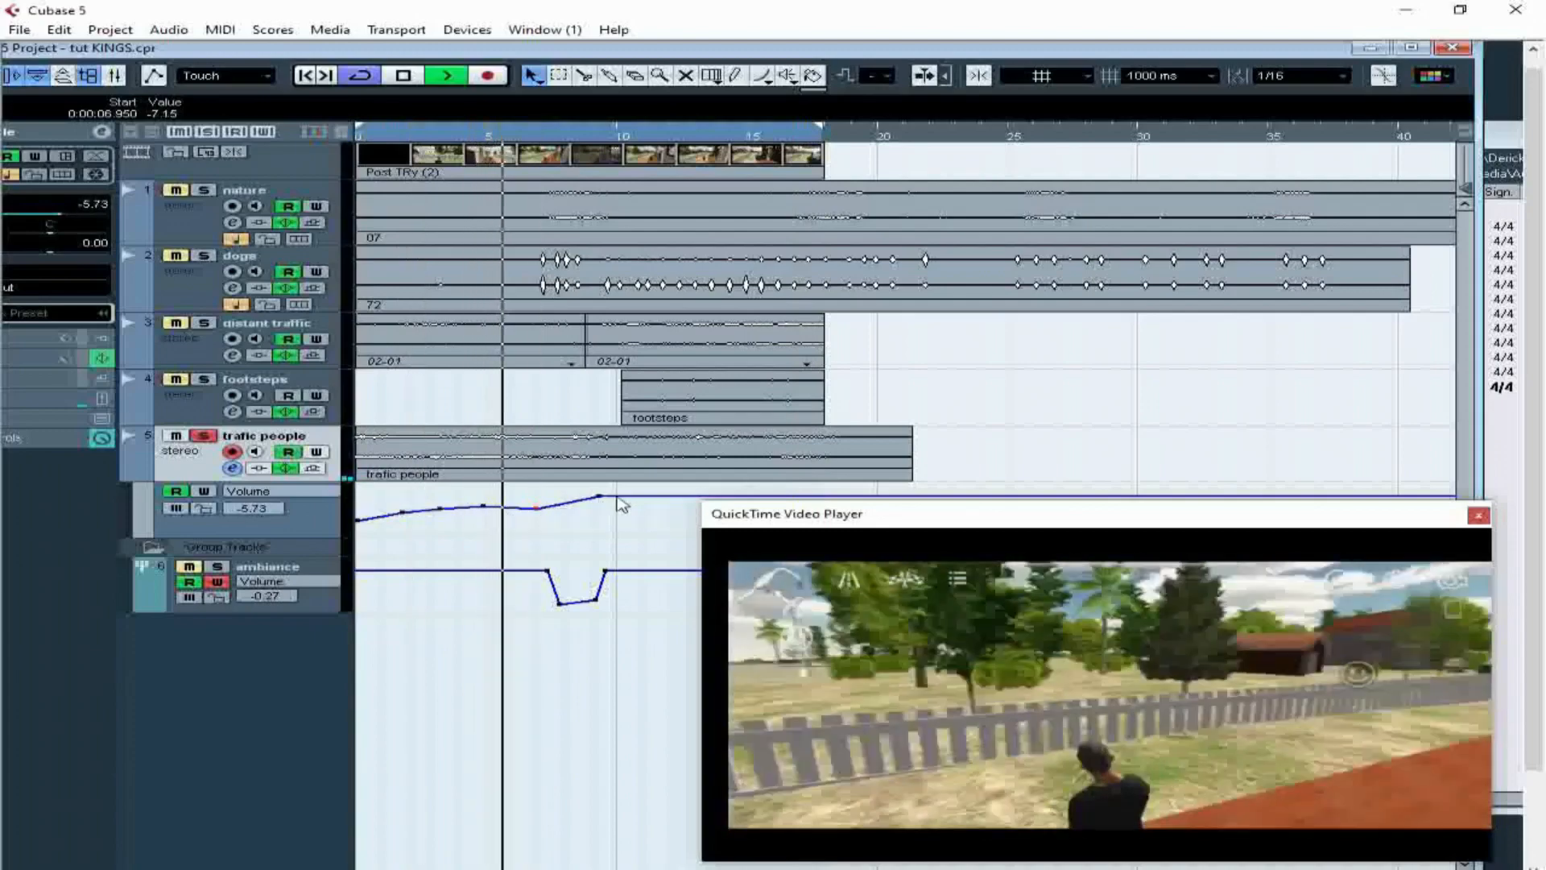
pyautogui.click(599, 497)
pyautogui.click(691, 497)
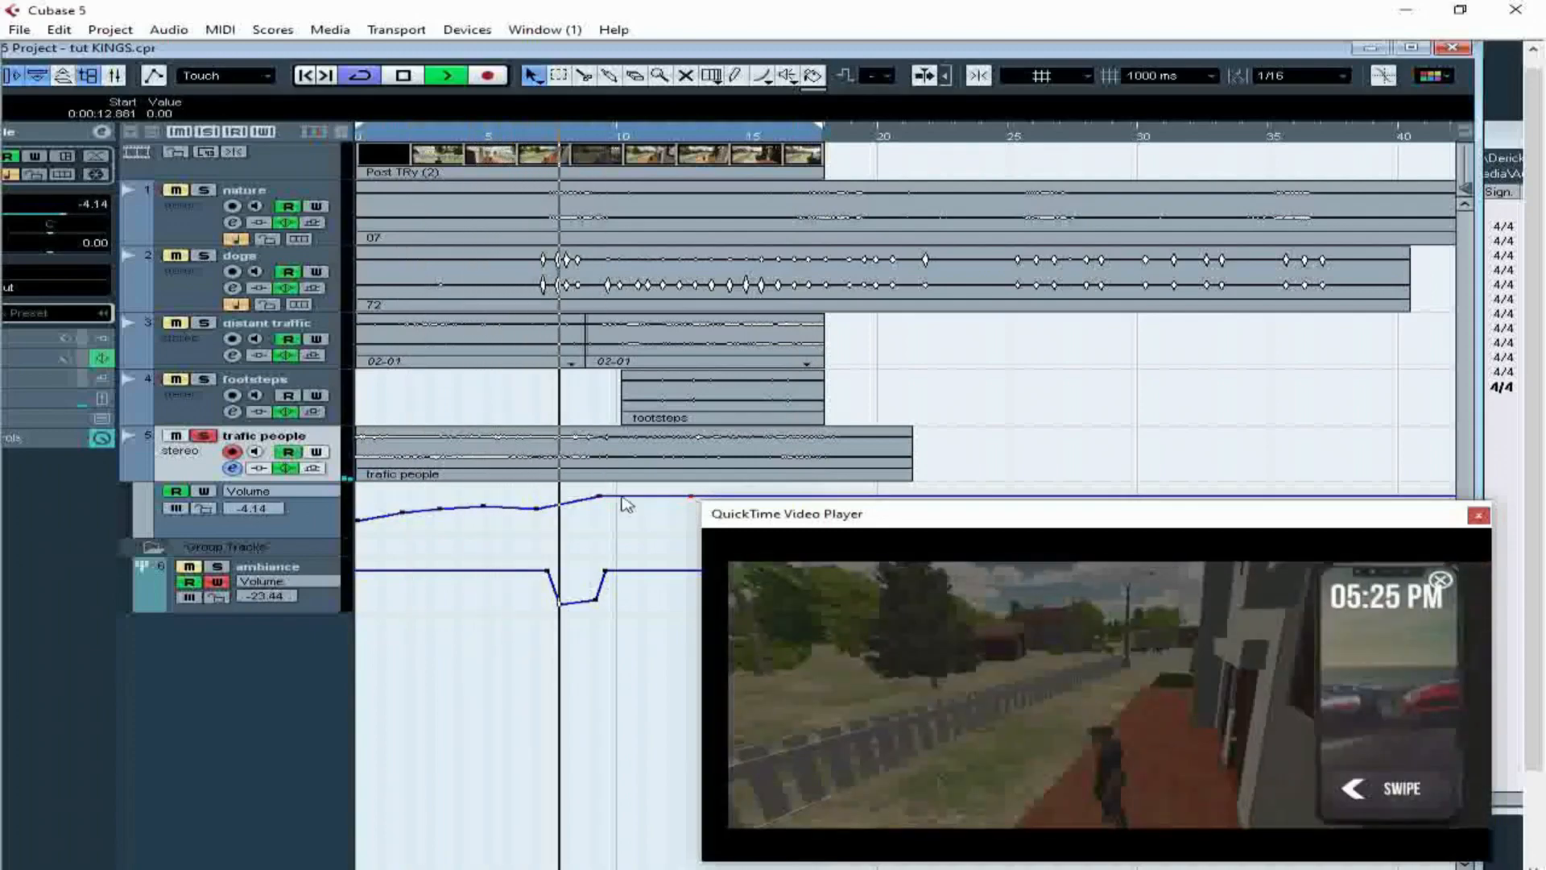
pyautogui.moveTo(599, 497); pyautogui.dragTo(601, 517)
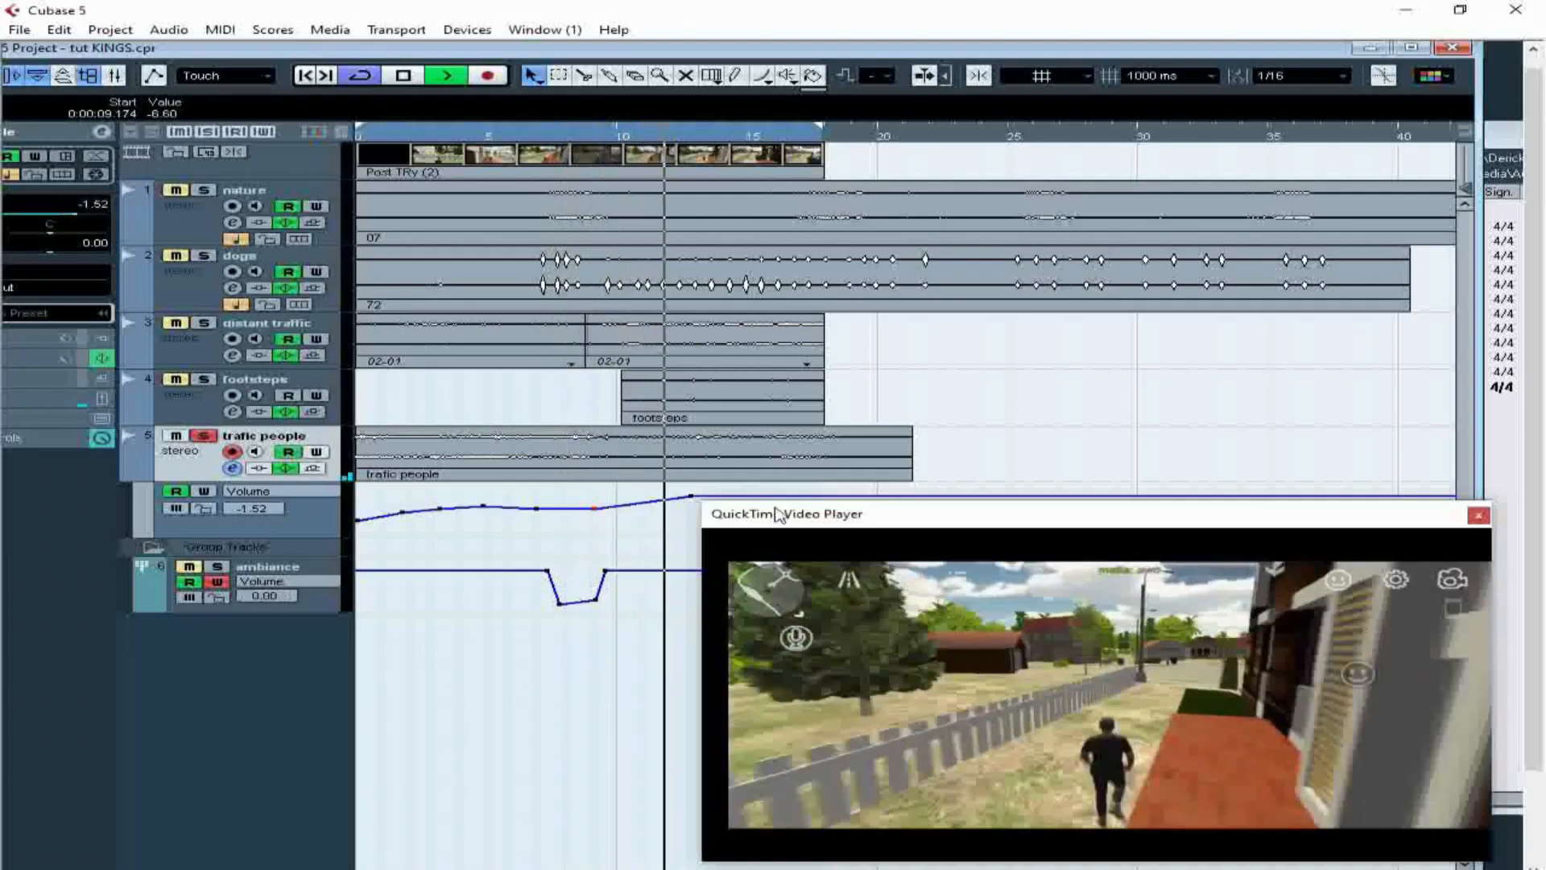
# - Trim the trafic people clip to end at 18.626 s and reshape its volume rise to reach 0.83 dB at 15.29 s
pyautogui.moveTo(777, 514); pyautogui.dragTo(785, 540)
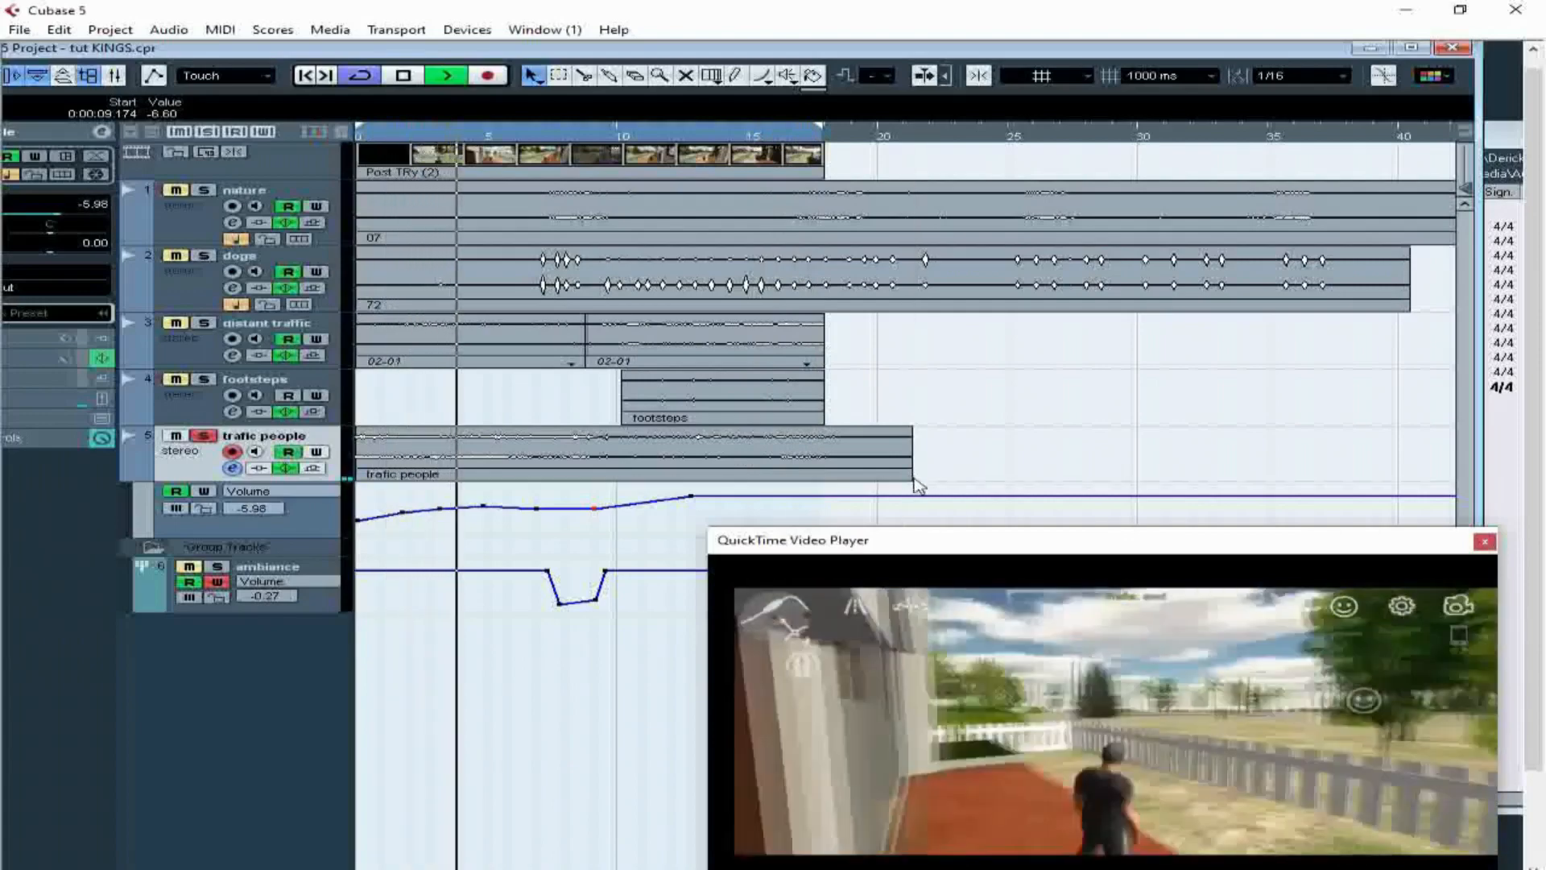
pyautogui.moveTo(914, 477); pyautogui.dragTo(845, 475)
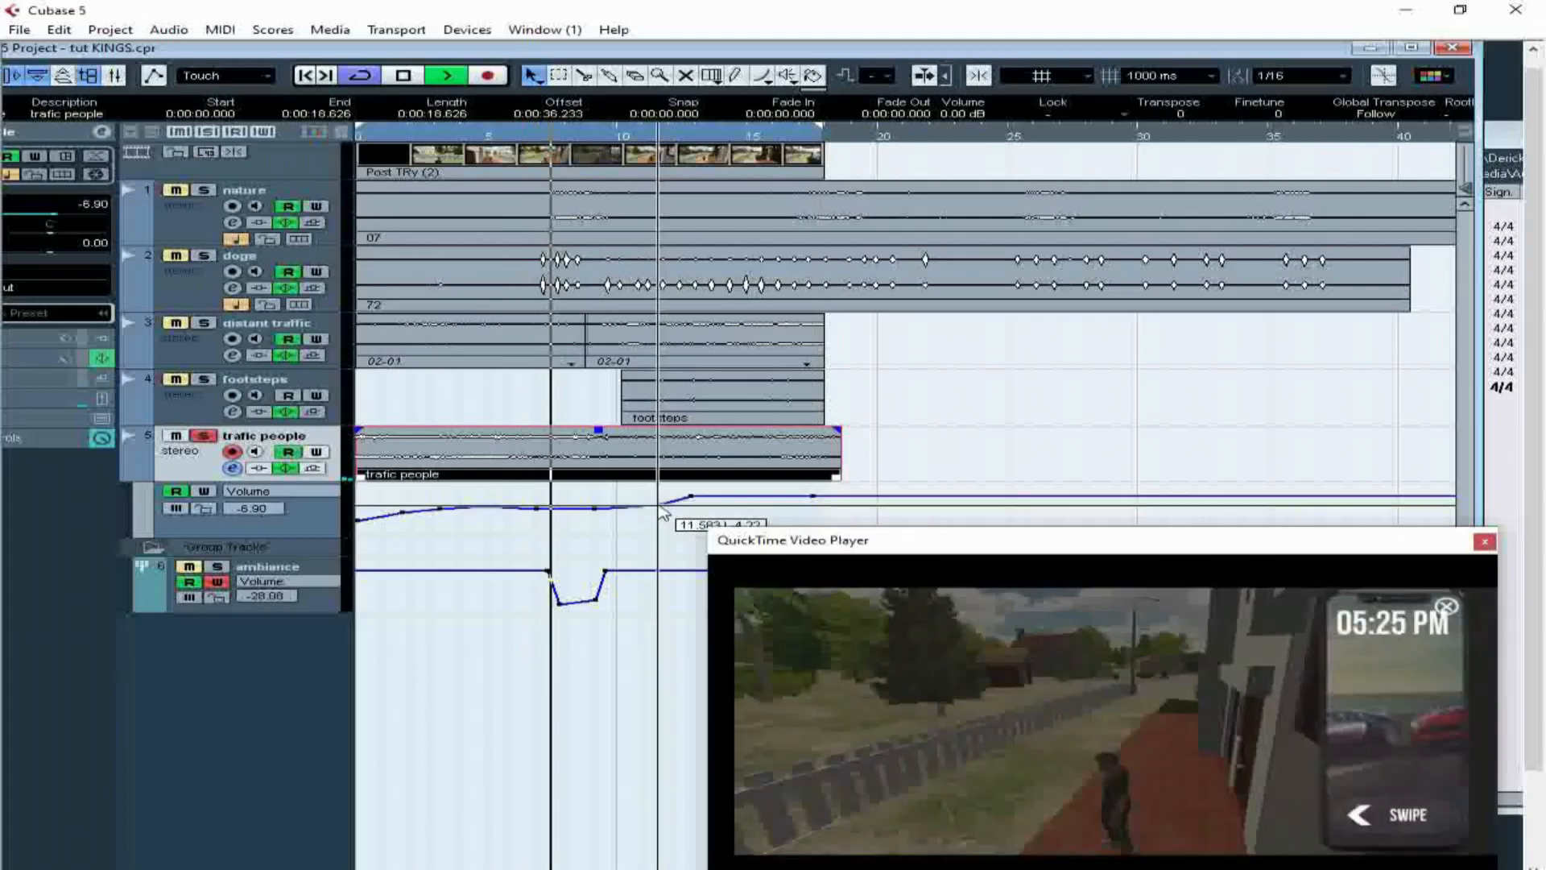
pyautogui.moveTo(690, 496); pyautogui.dragTo(761, 503)
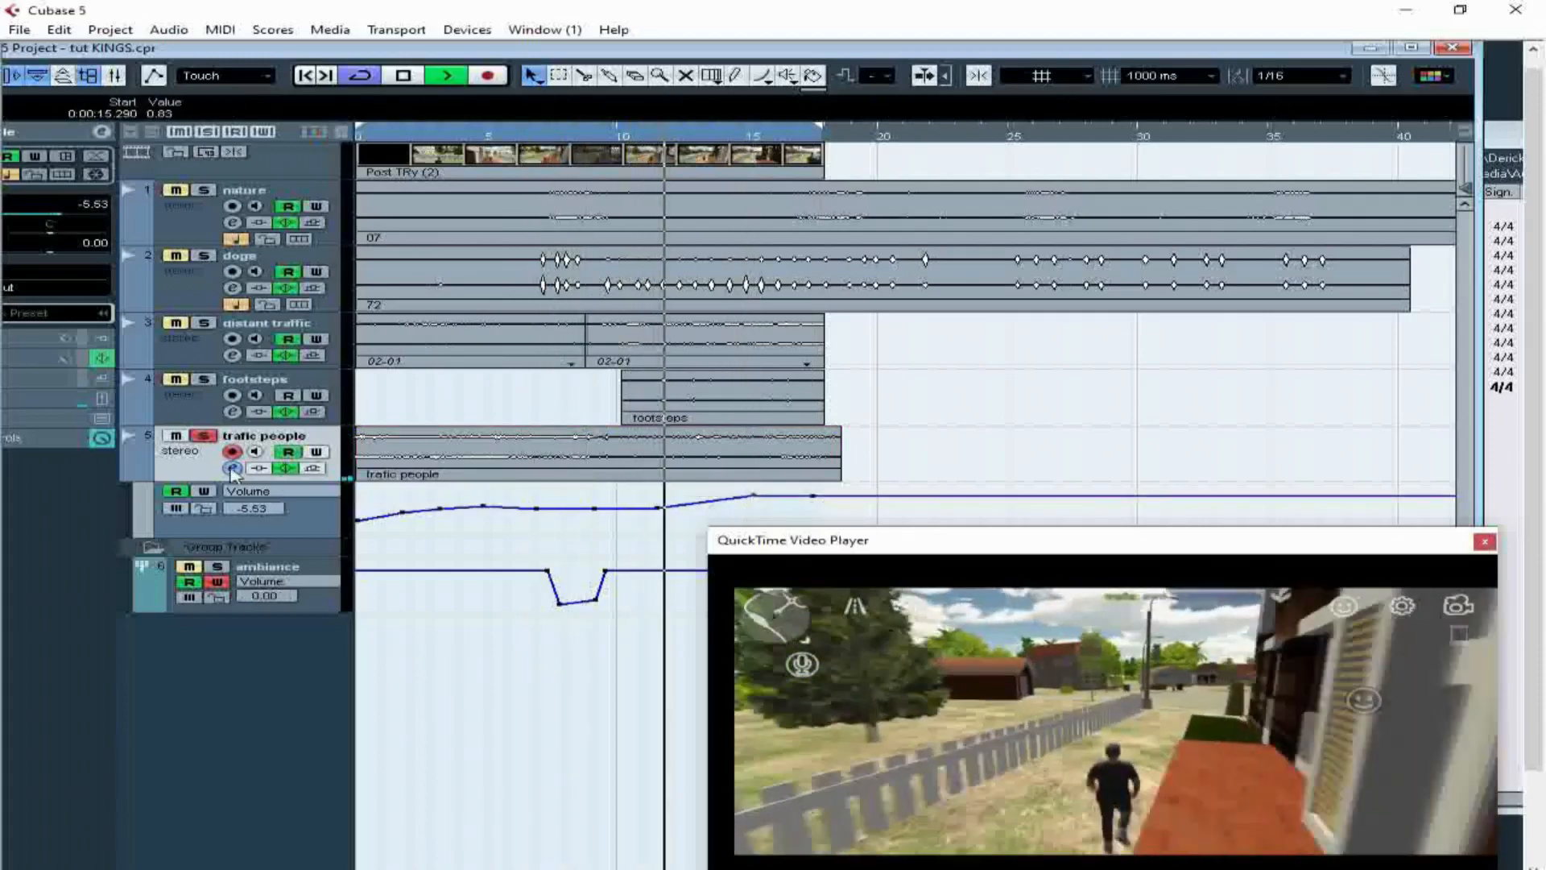
# - Turn off trafic people's solo and route its output to the ambiance group
pyautogui.click(203, 437)
pyautogui.click(232, 469)
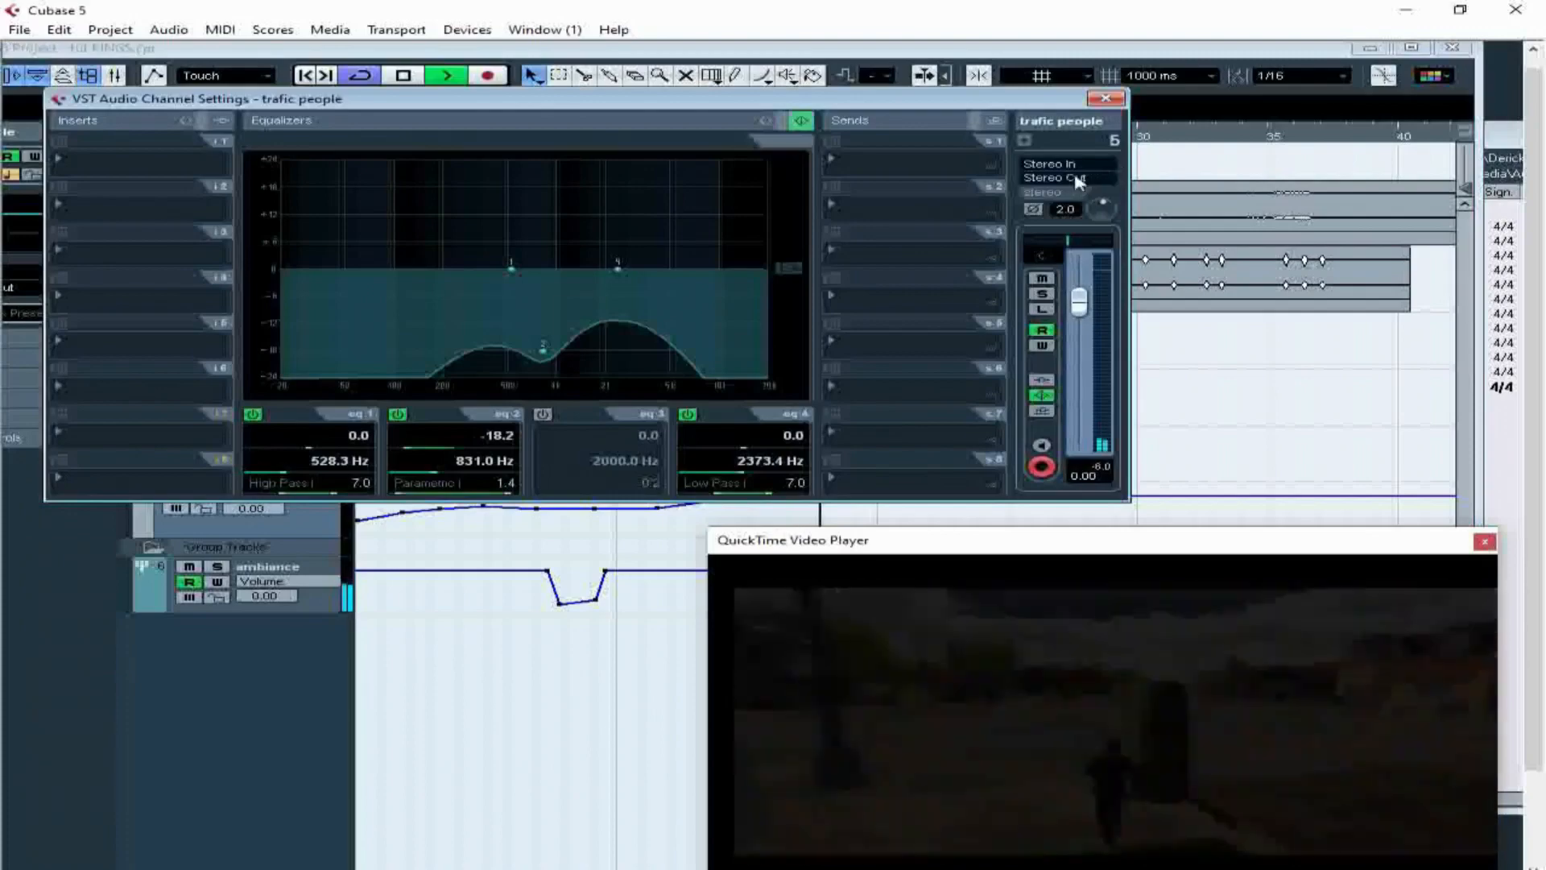
pyautogui.click(1079, 179)
pyautogui.click(1096, 290)
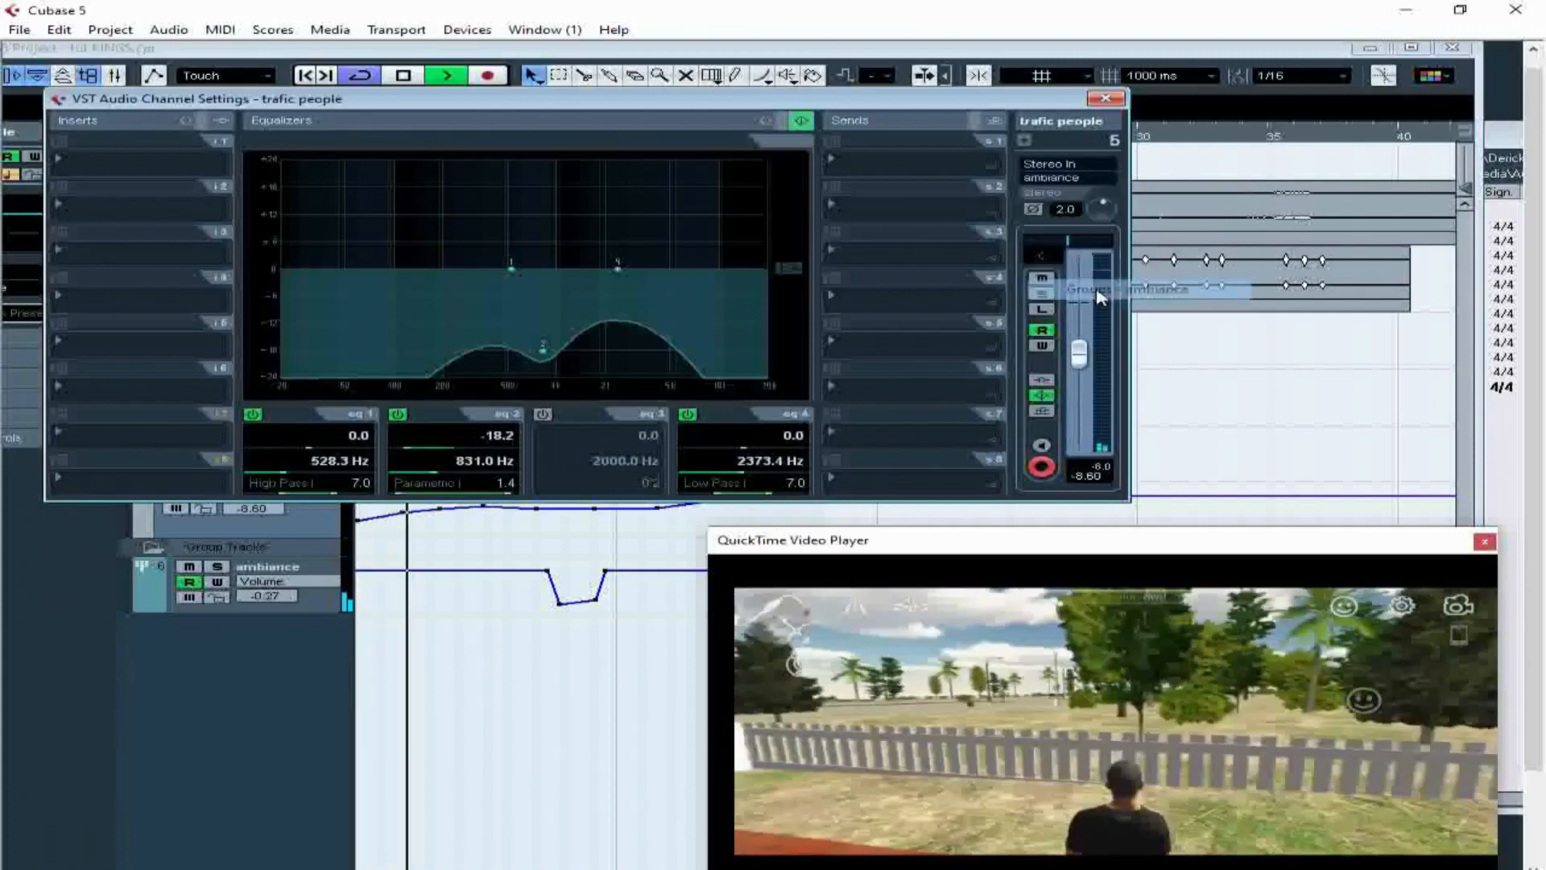
pyautogui.click(1121, 98)
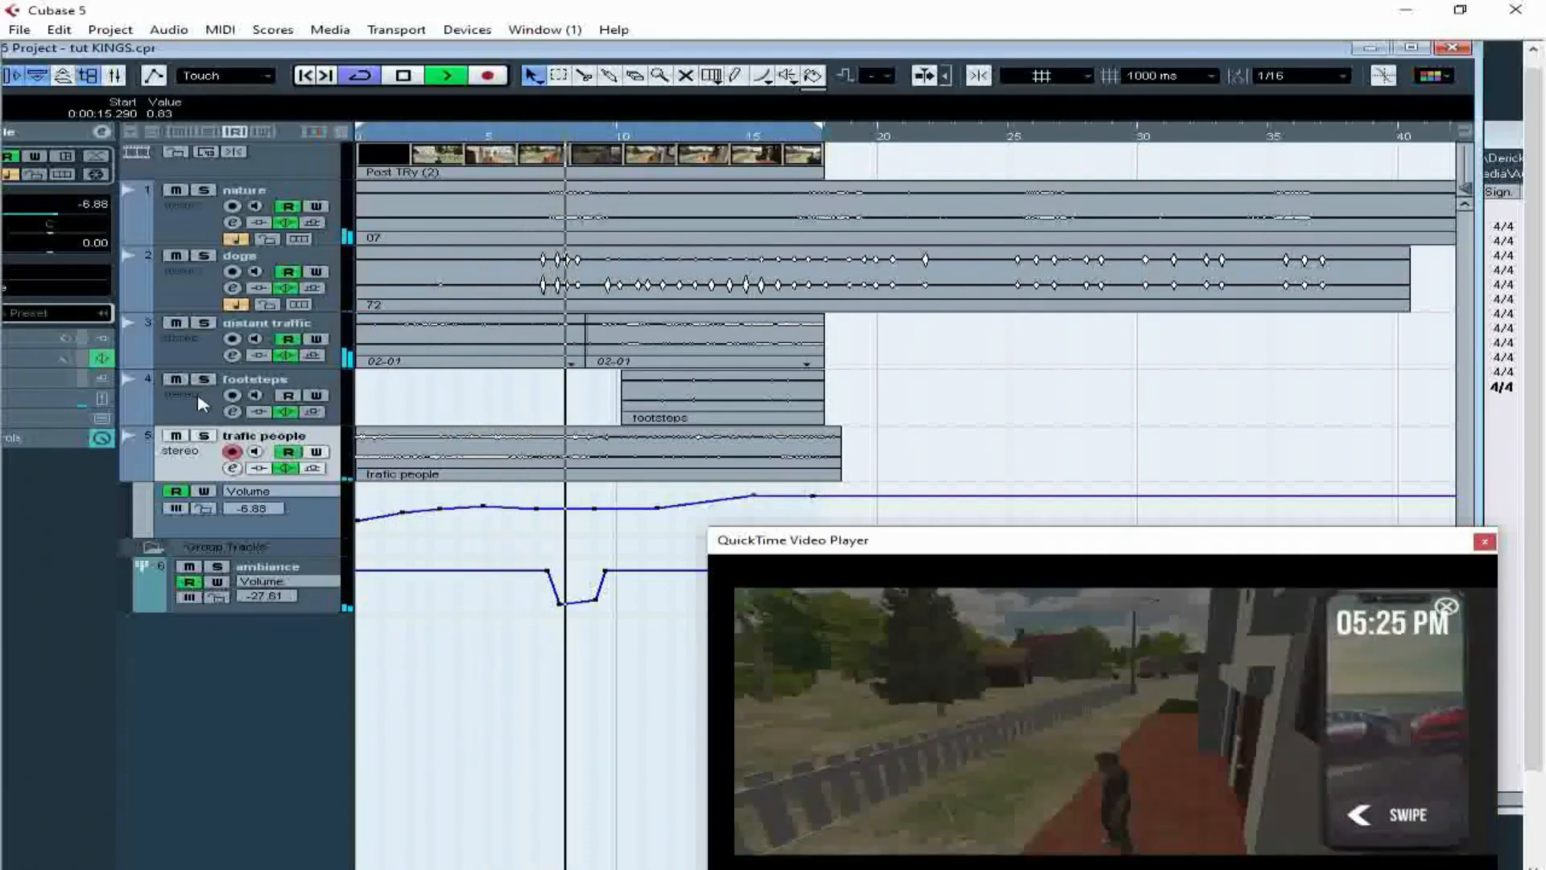
# - Move the footsteps track below trafic people and review its channel EQ settings
pyautogui.click(199, 420)
pyautogui.moveTo(199, 423); pyautogui.dragTo(196, 461)
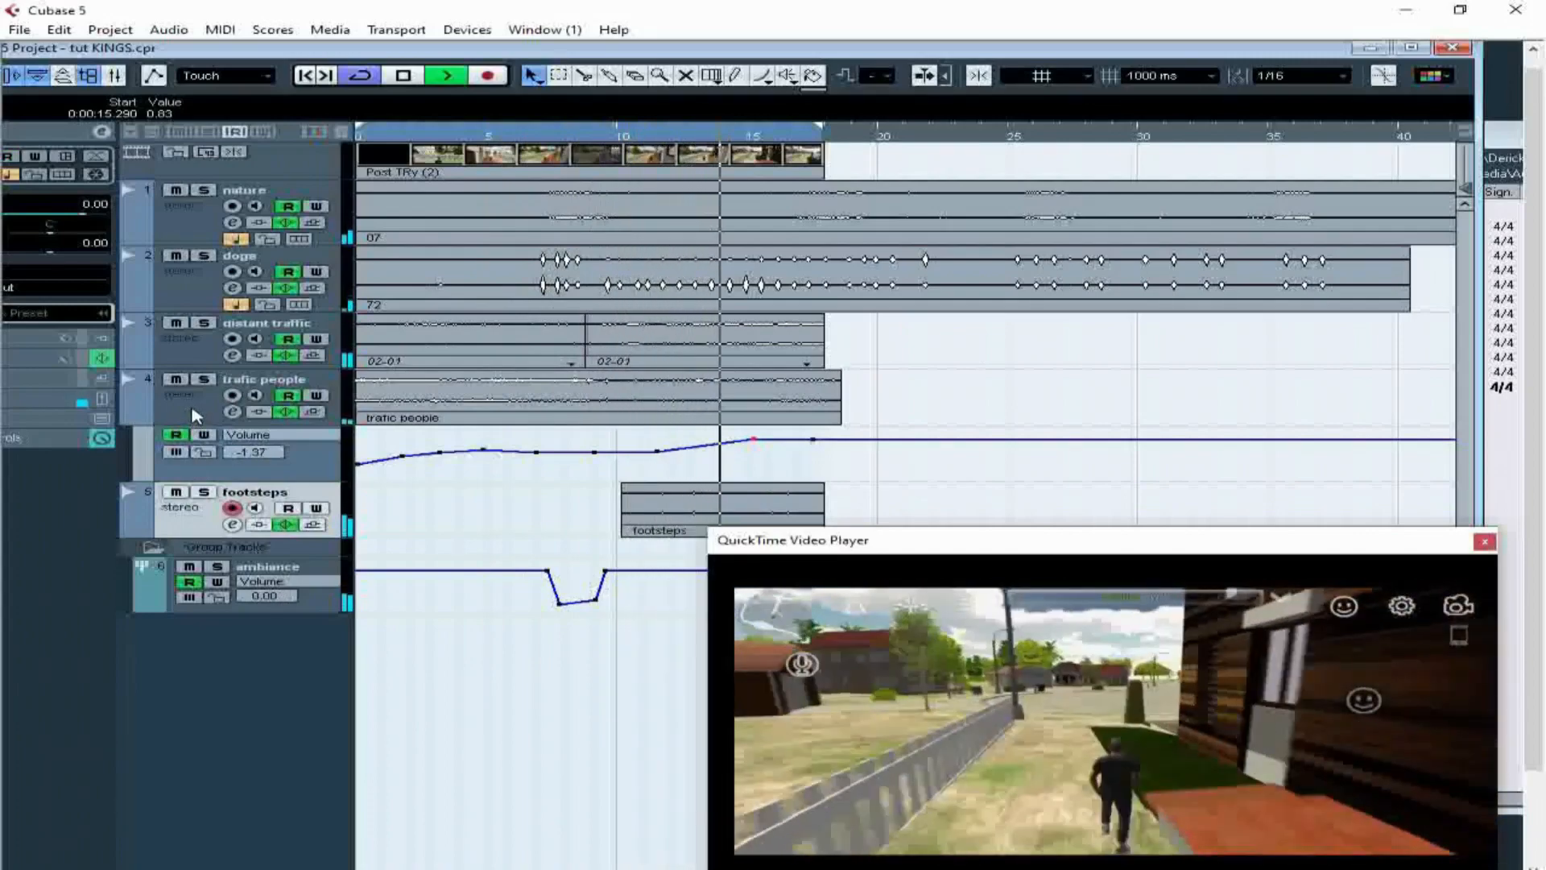
pyautogui.click(232, 526)
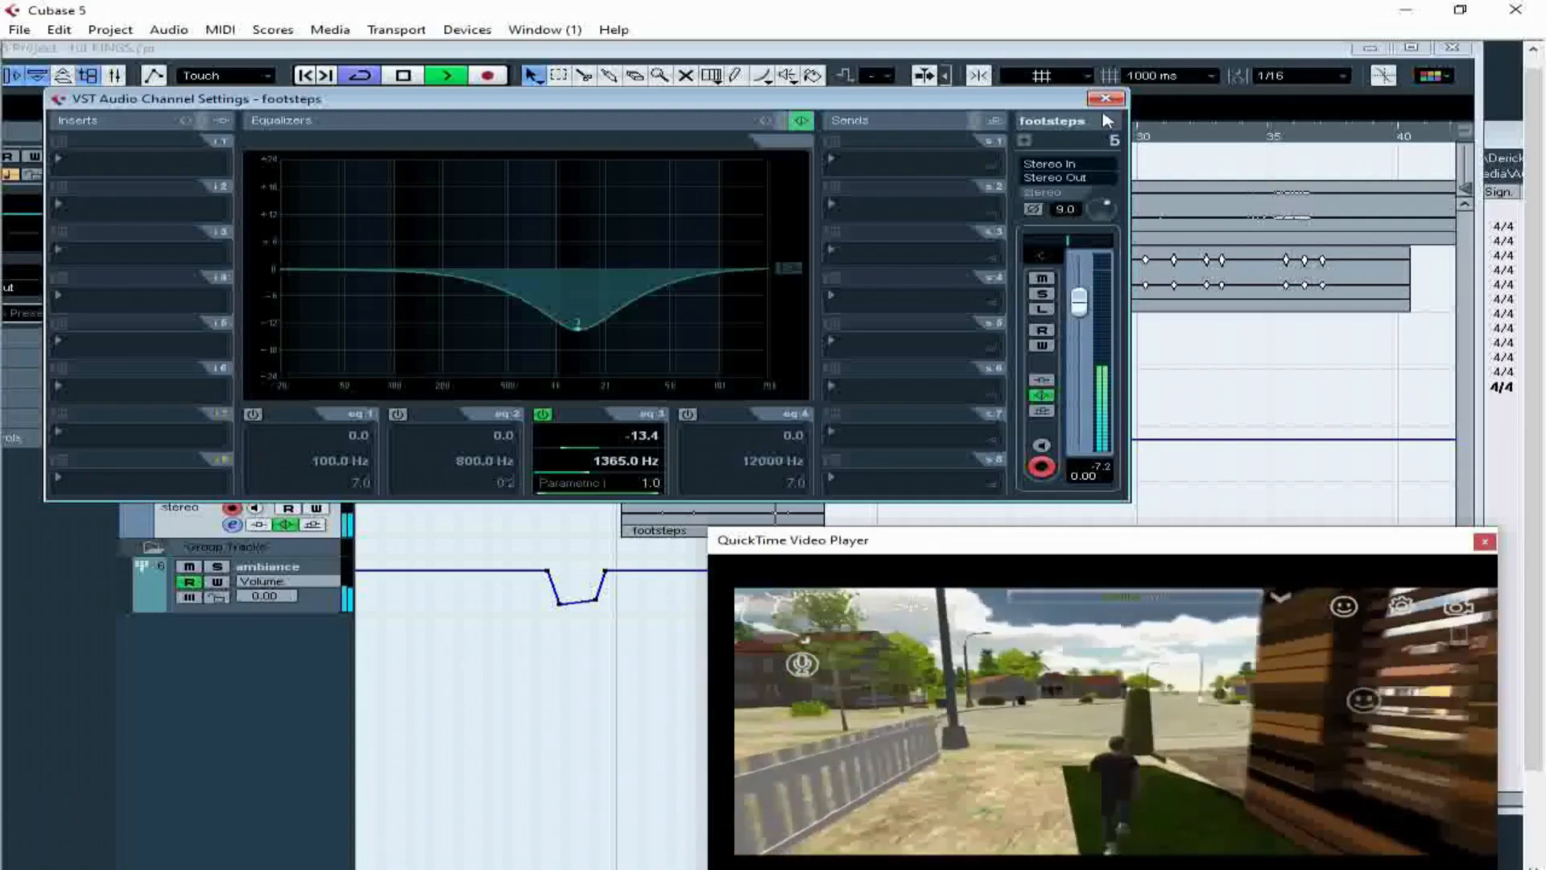
pyautogui.click(1105, 98)
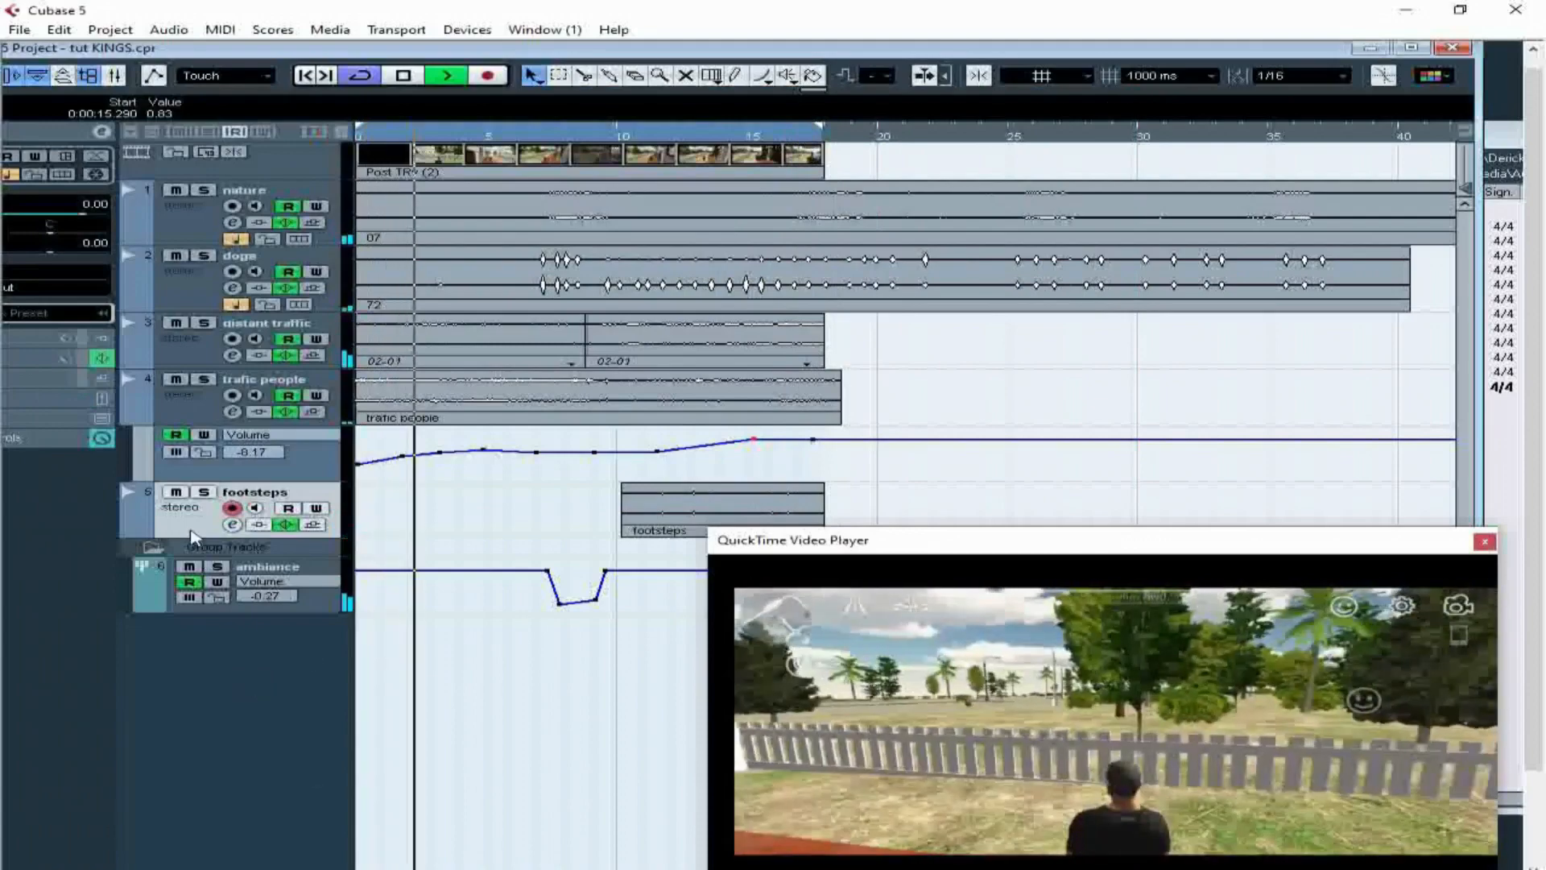
# - Stop playback, import the tunaA audio file into the Pool and place it on a new track starting at 0
pyautogui.click(405, 76)
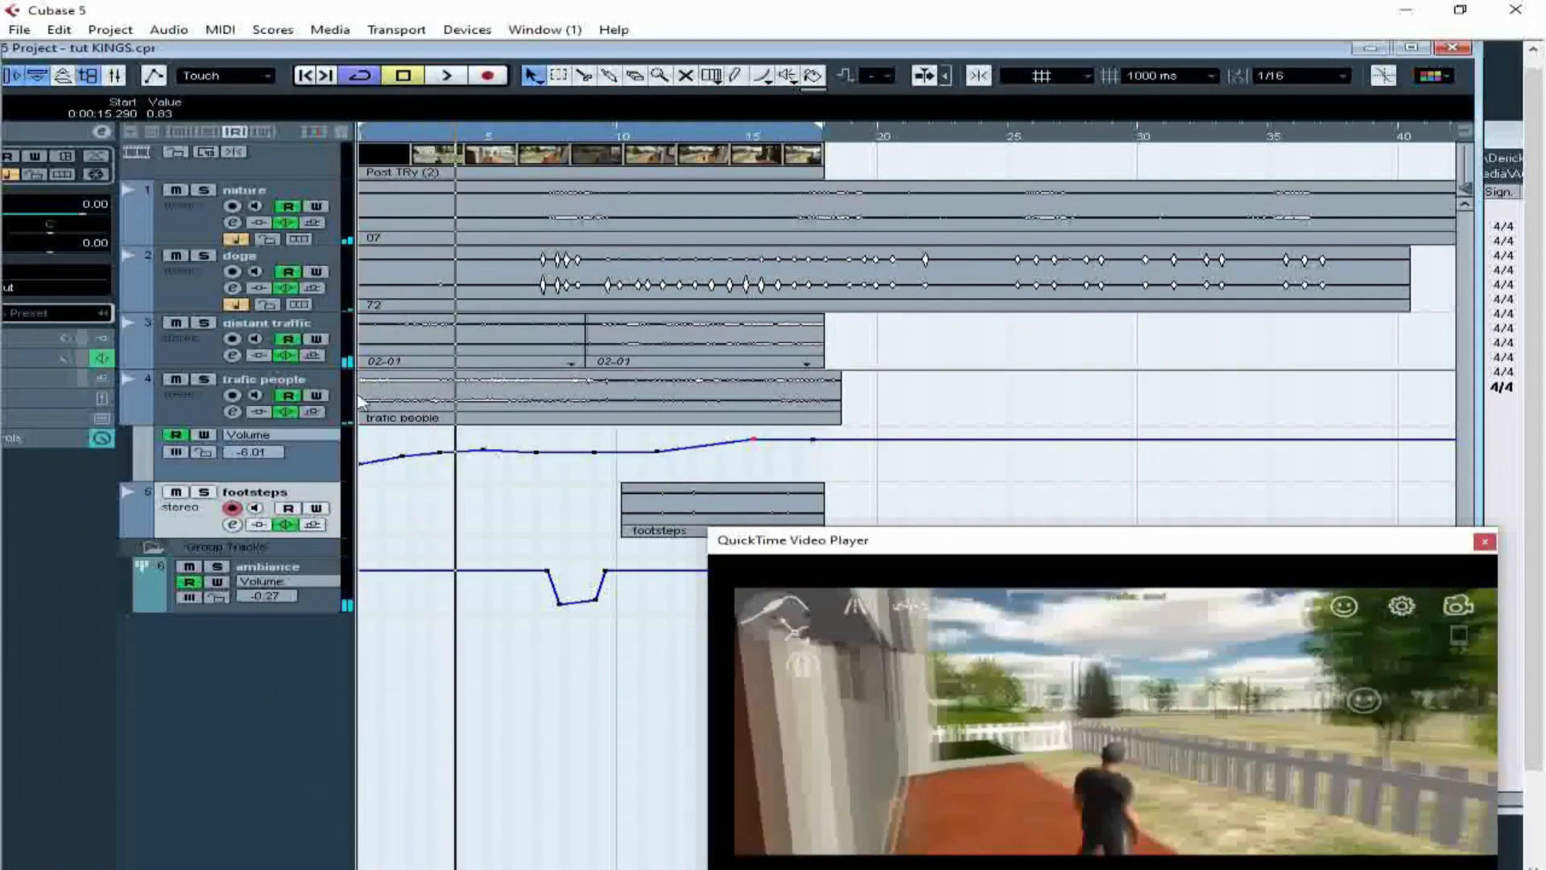
pyautogui.click(1502, 145)
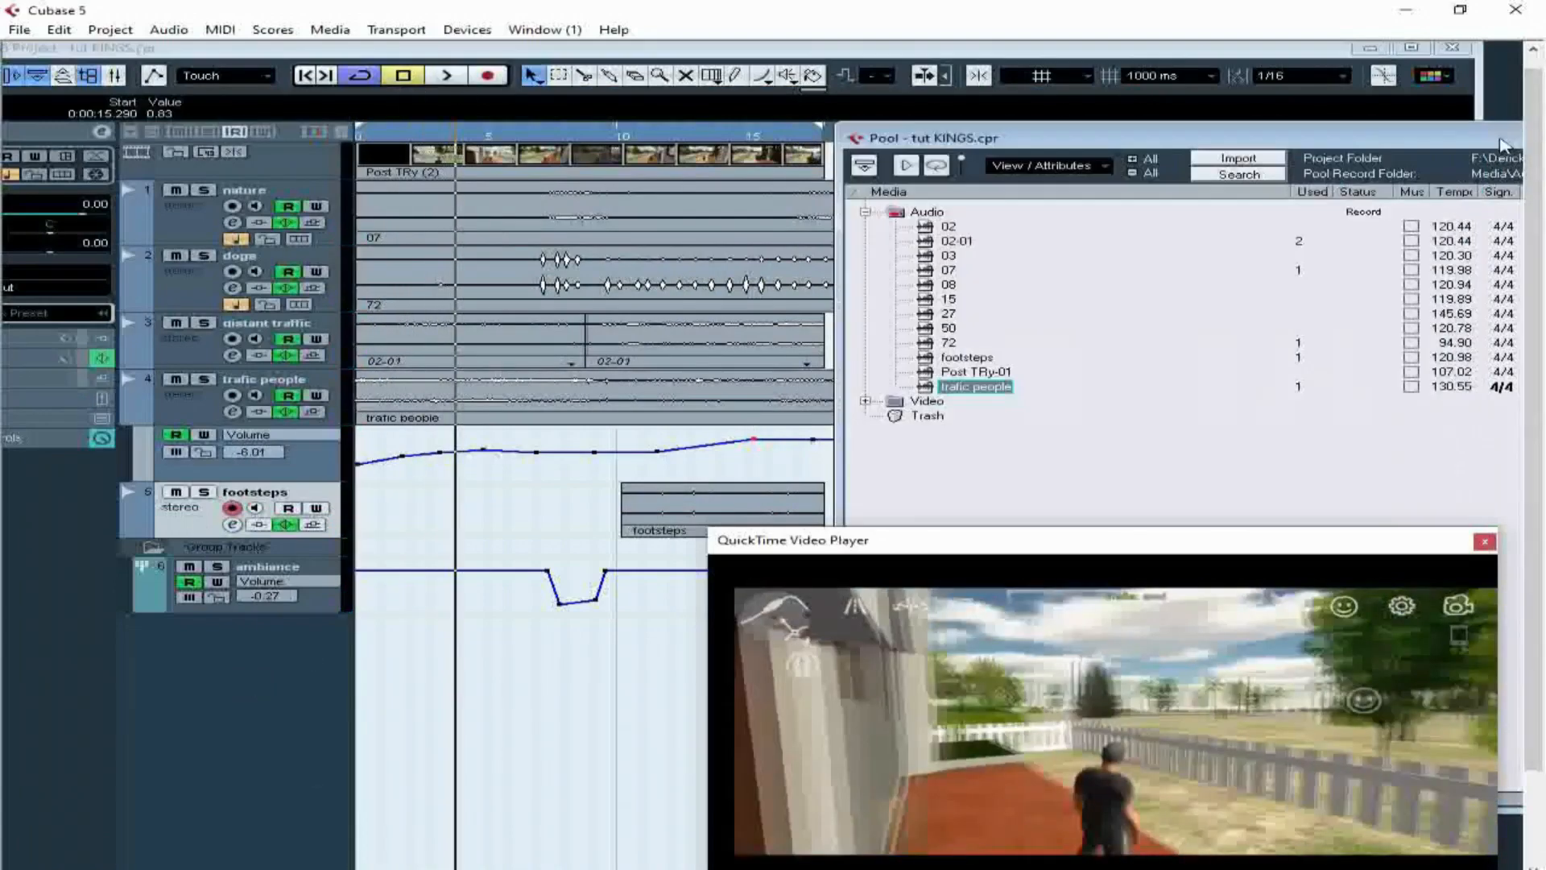
pyautogui.click(1238, 159)
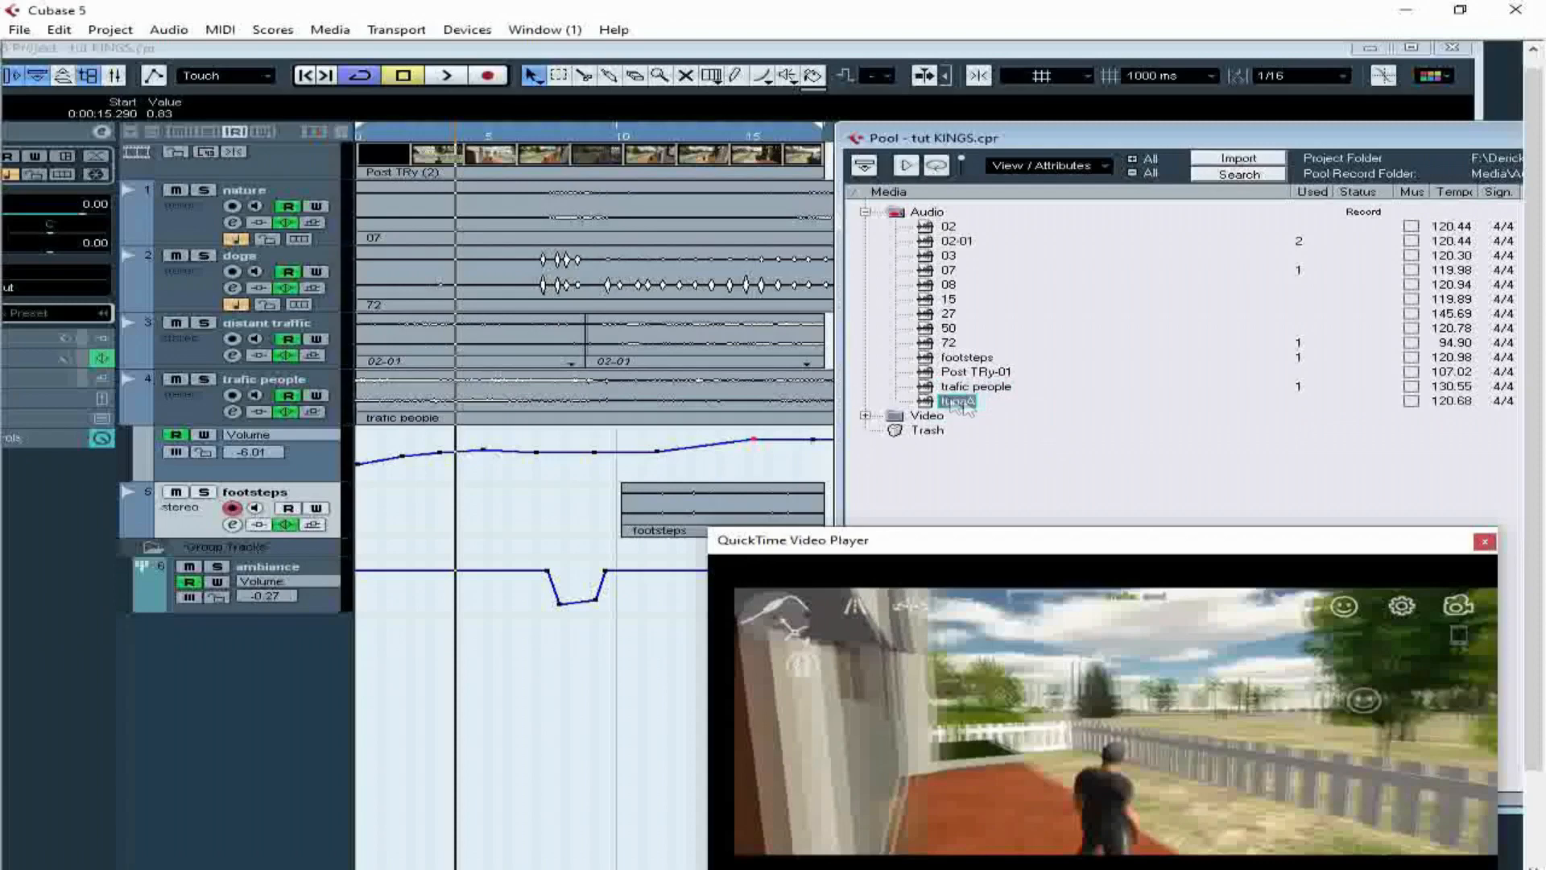
pyautogui.moveTo(537, 612)
pyautogui.mouseDown()
pyautogui.moveTo(488, 656)
pyautogui.moveTo(396, 656)
pyautogui.moveTo(418, 630)
pyautogui.moveTo(360, 665)
pyautogui.moveTo(556, 667)
pyautogui.moveTo(599, 649)
pyautogui.moveTo(388, 650)
pyautogui.moveTo(359, 682)
pyautogui.moveTo(571, 682)
pyautogui.moveTo(398, 665)
pyautogui.mouseUp()
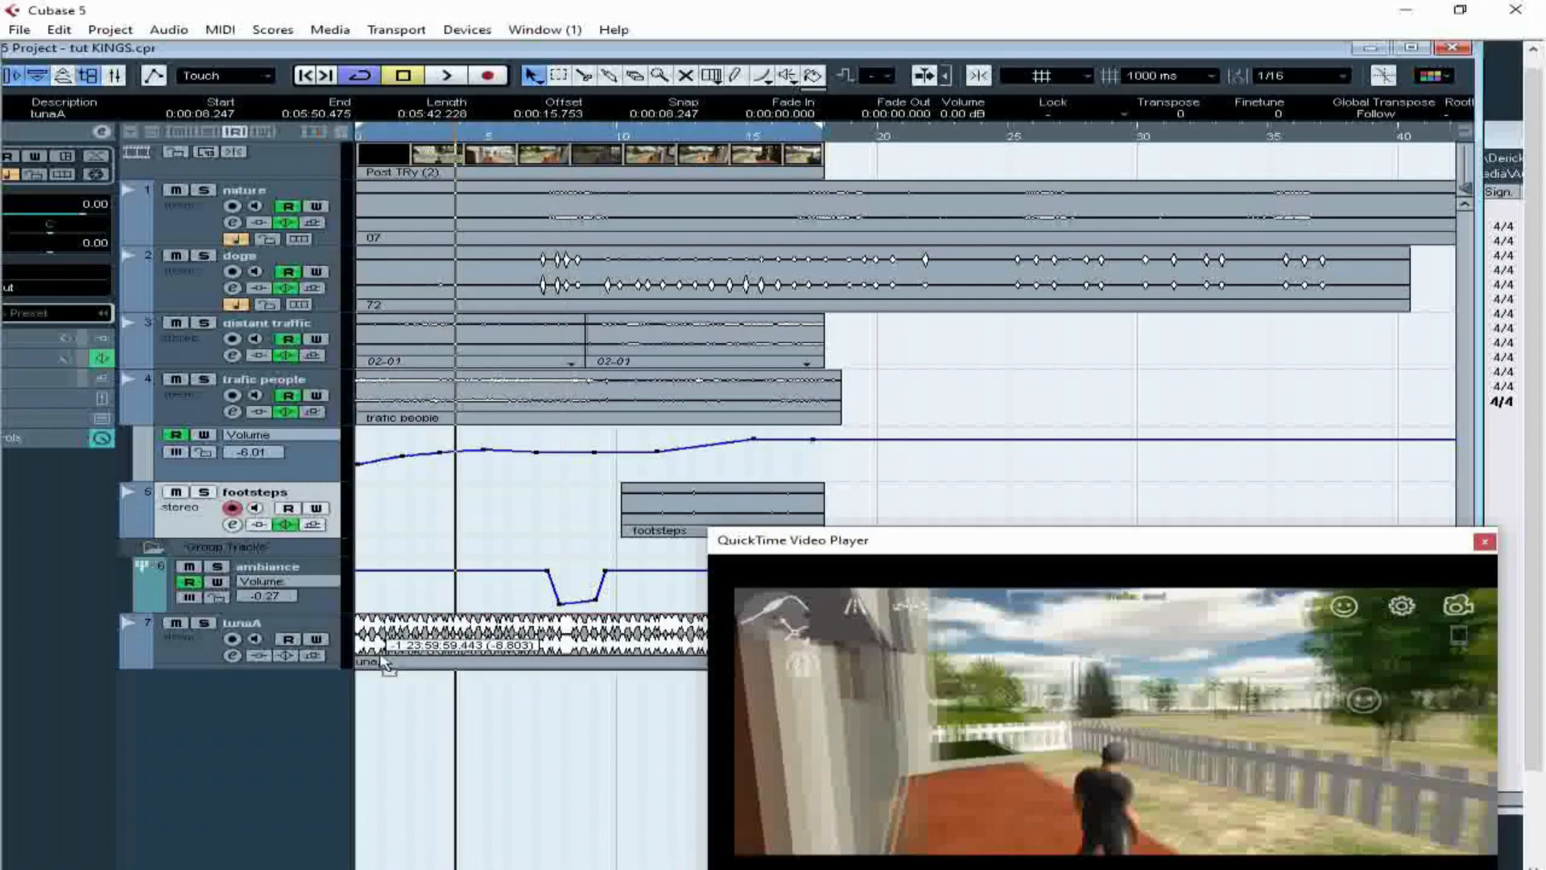
# - Enable tunaA's EQ band 4 as Low Pass I and band 1 as High Pass I at 100 Hz
pyautogui.click(232, 654)
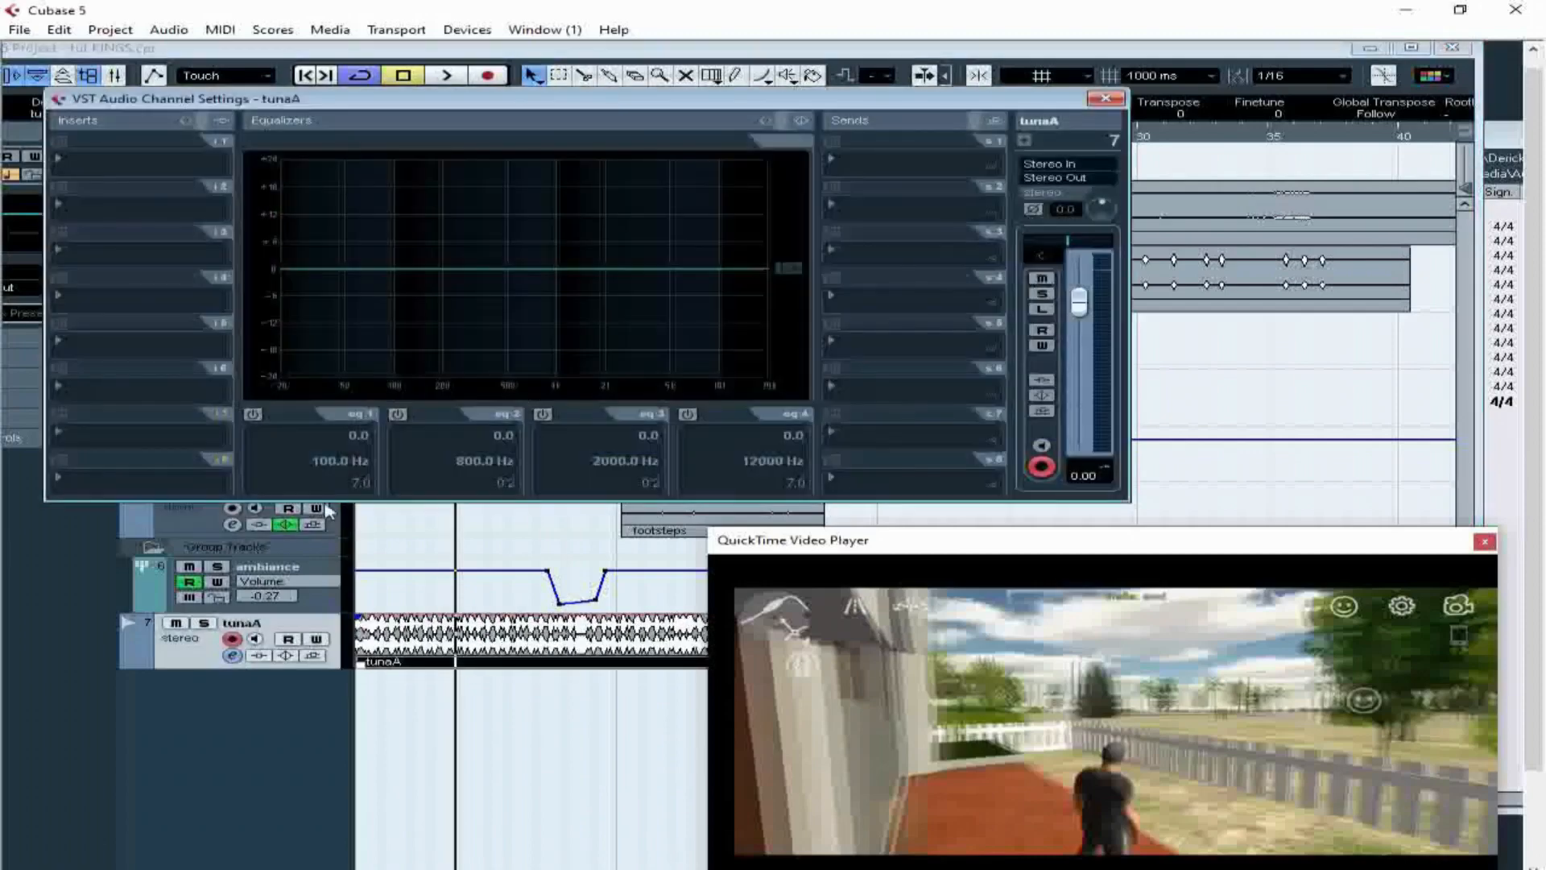
pyautogui.click(688, 413)
pyautogui.click(749, 486)
pyautogui.click(769, 541)
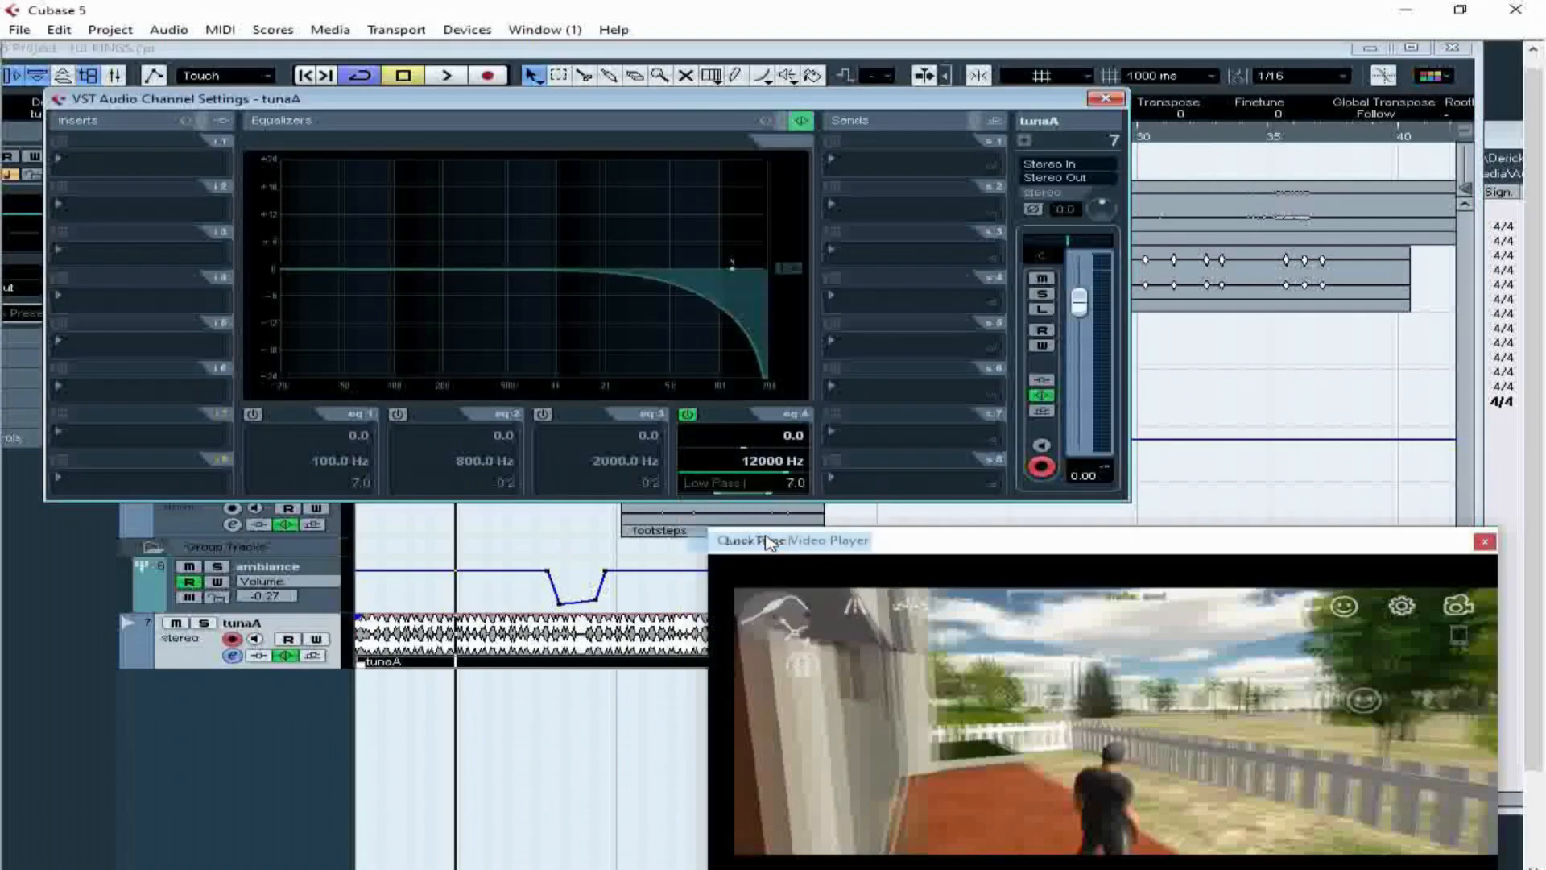
pyautogui.click(253, 414)
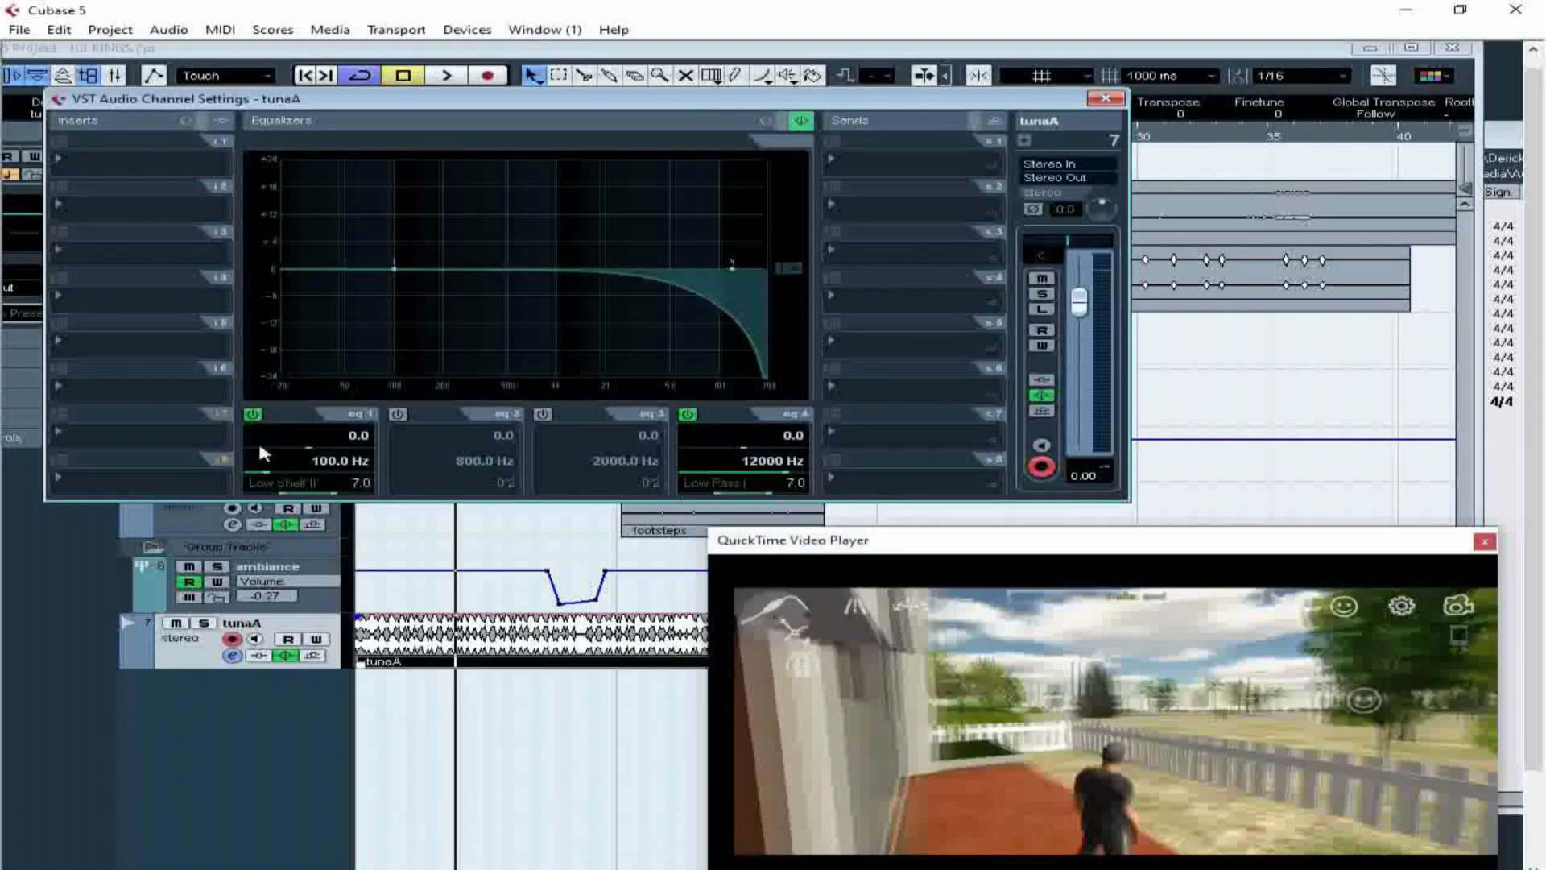
pyautogui.click(294, 487)
pyautogui.click(322, 541)
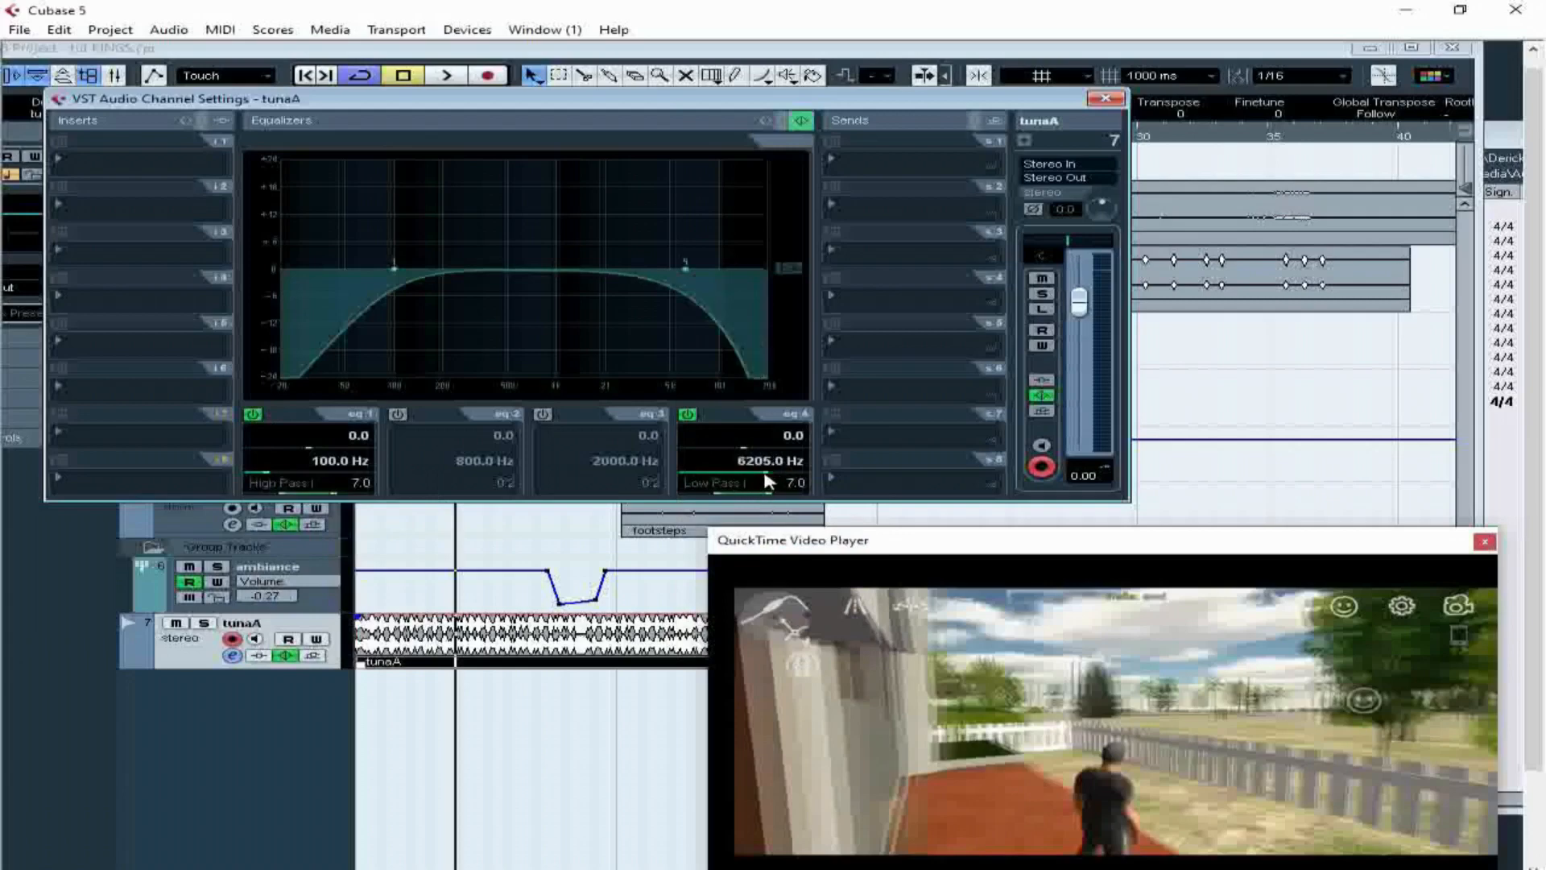
# - Lower tunaA's low-pass cutoff to 280.3 Hz and its channel volume to -12.09 dB, and play back the mix
pyautogui.moveTo(732, 472); pyautogui.dragTo(708, 472)
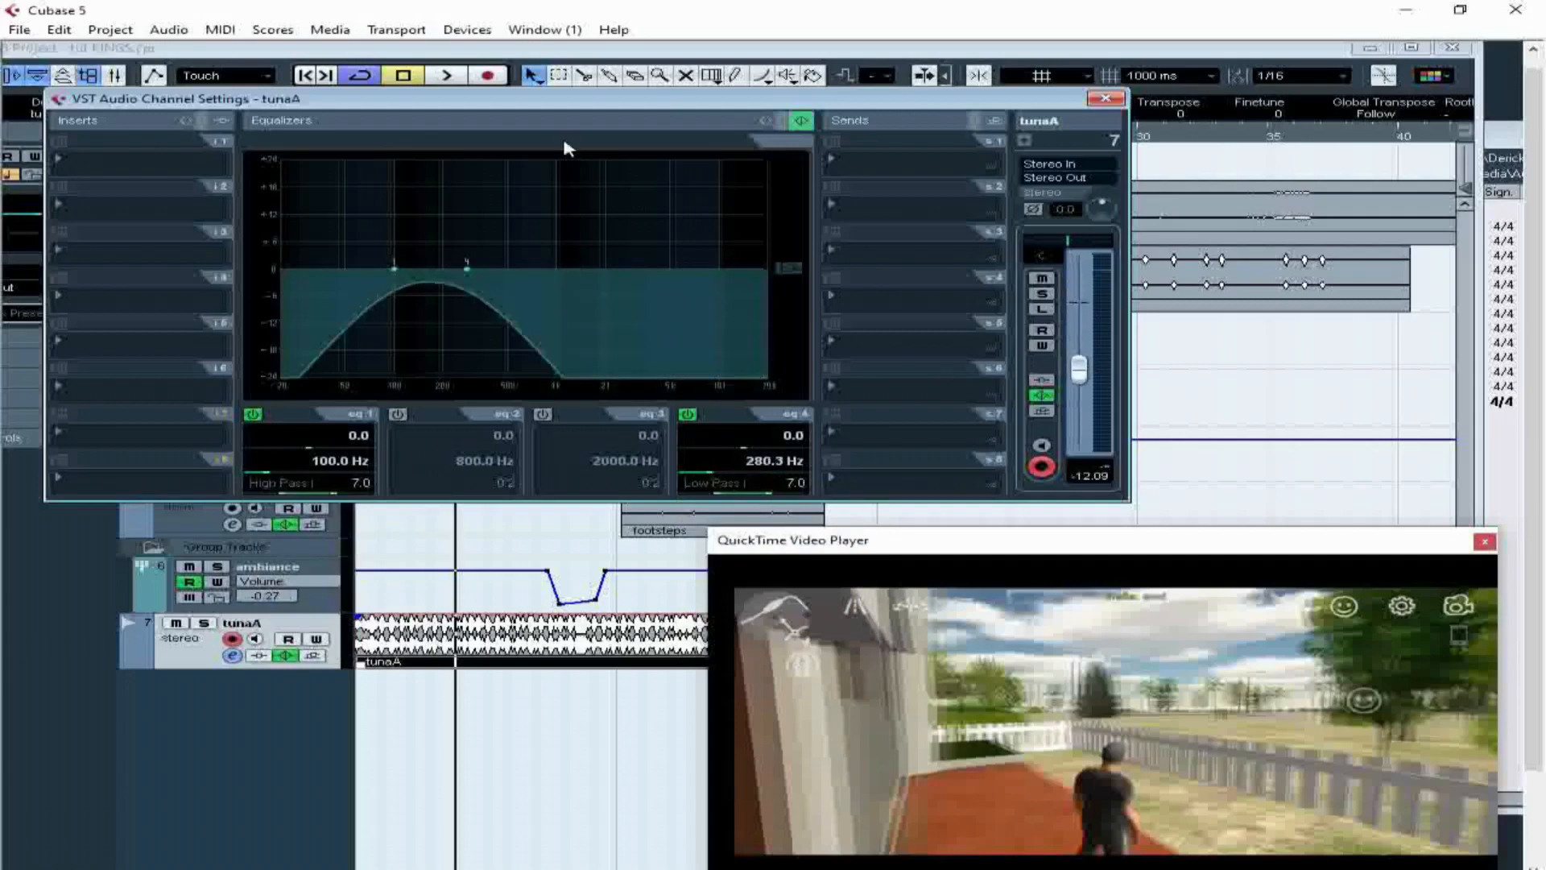
pyautogui.click(429, 78)
pyautogui.click(429, 78)
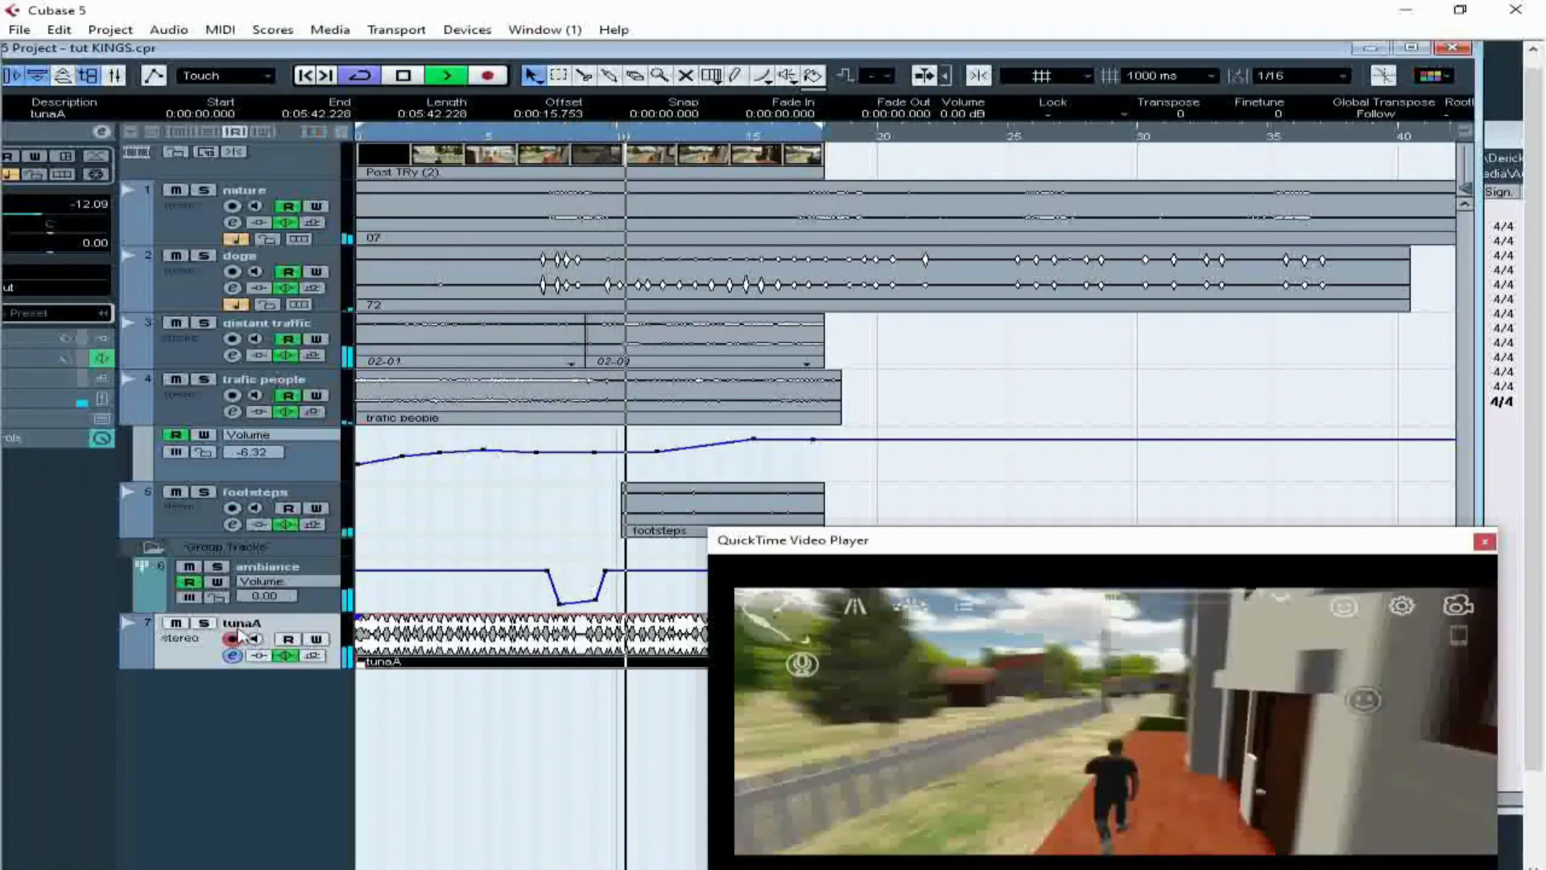
# - Route tunaA's output to the ambiance group and close its channel settings
pyautogui.click(233, 656)
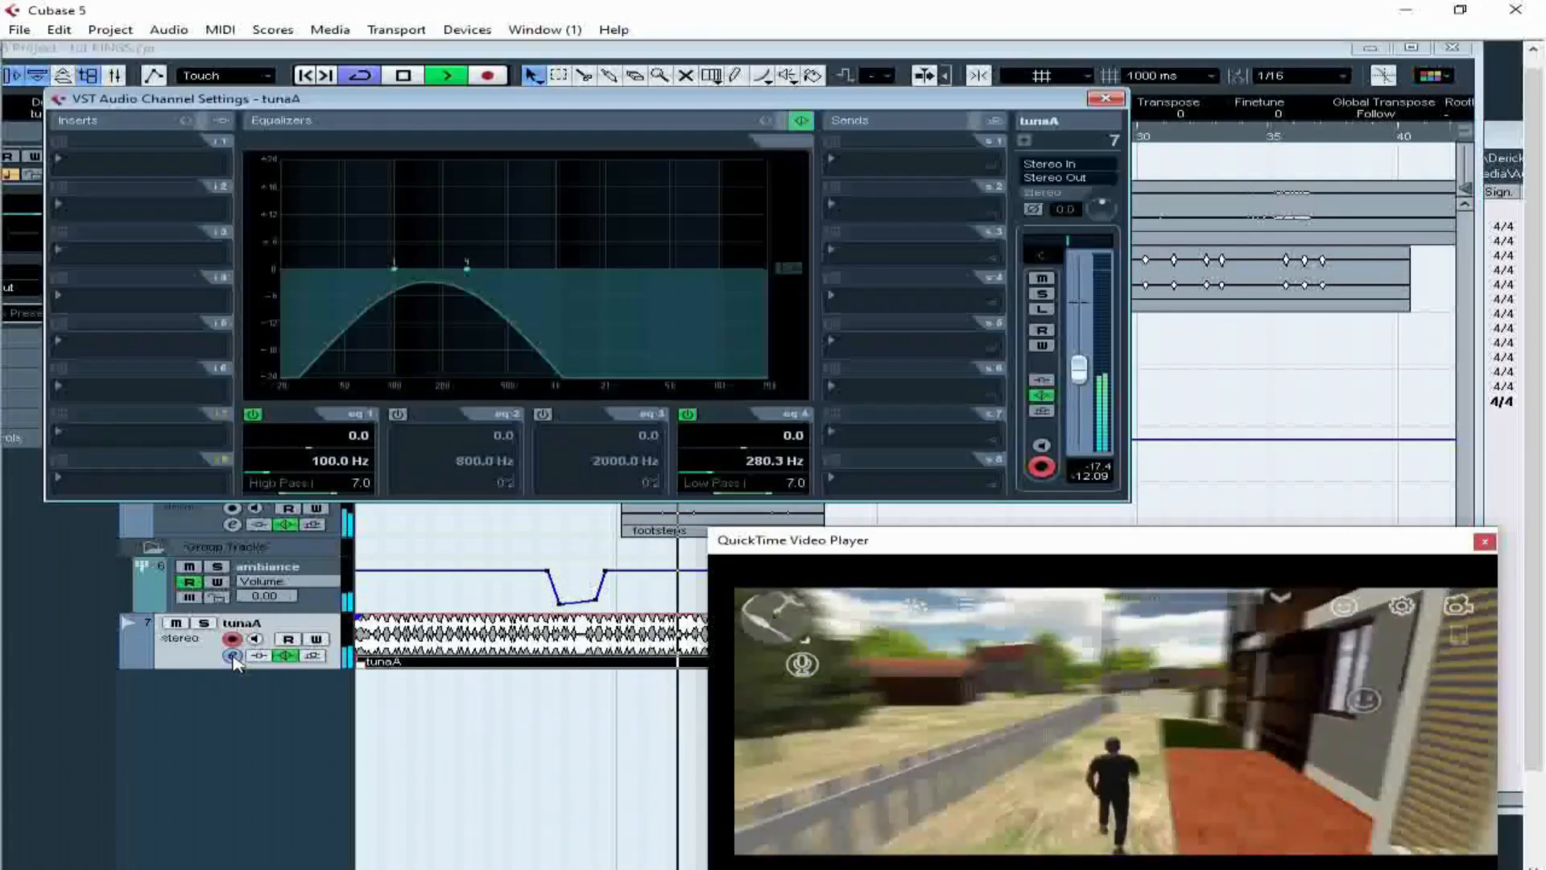
pyautogui.click(1052, 186)
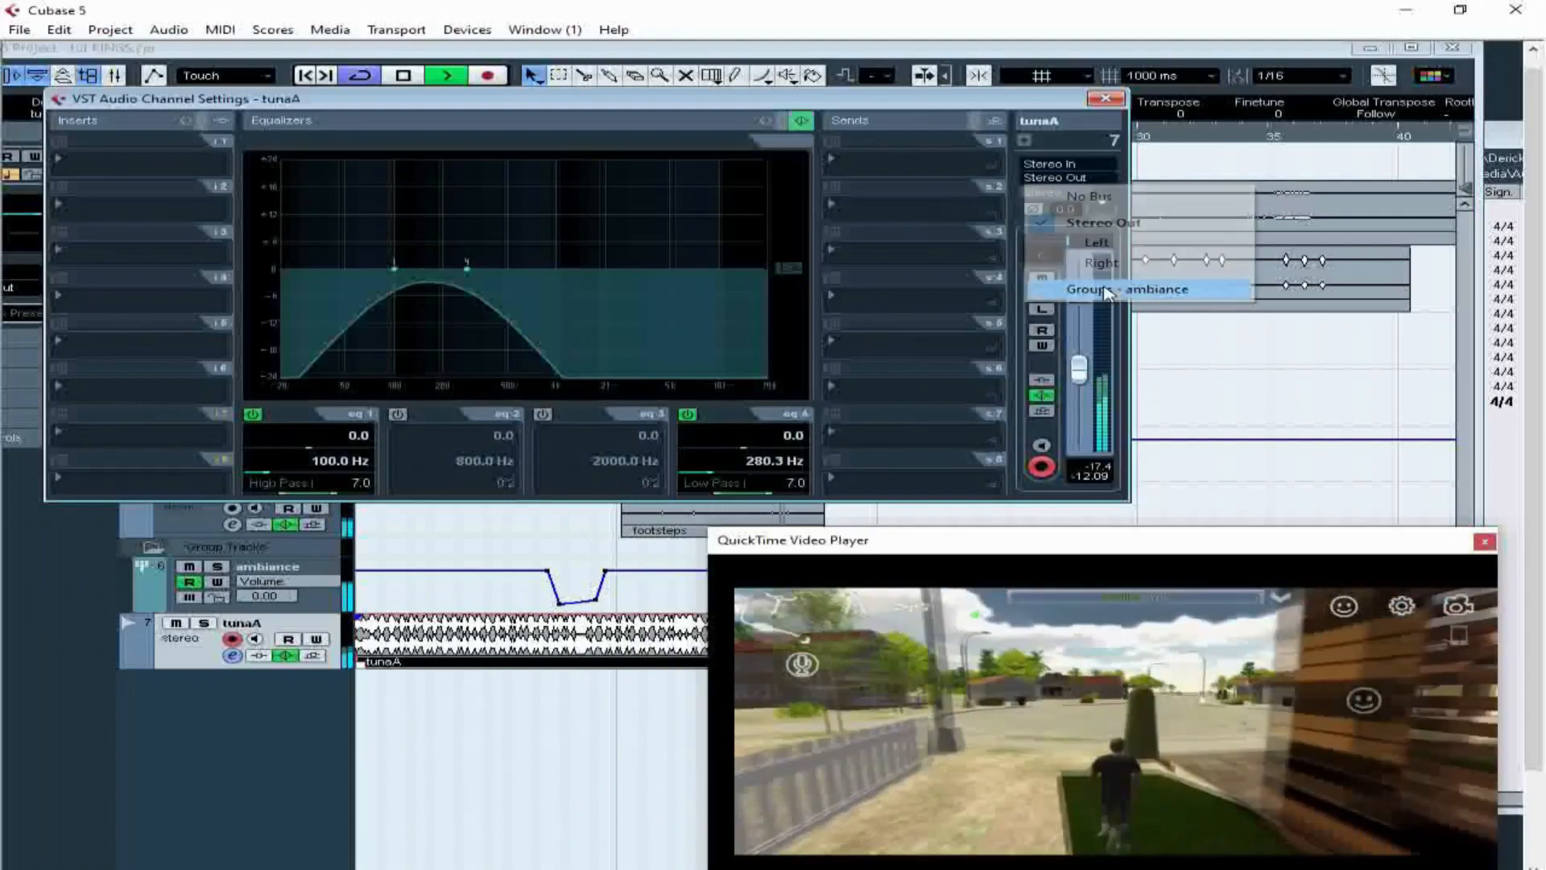
pyautogui.click(1106, 290)
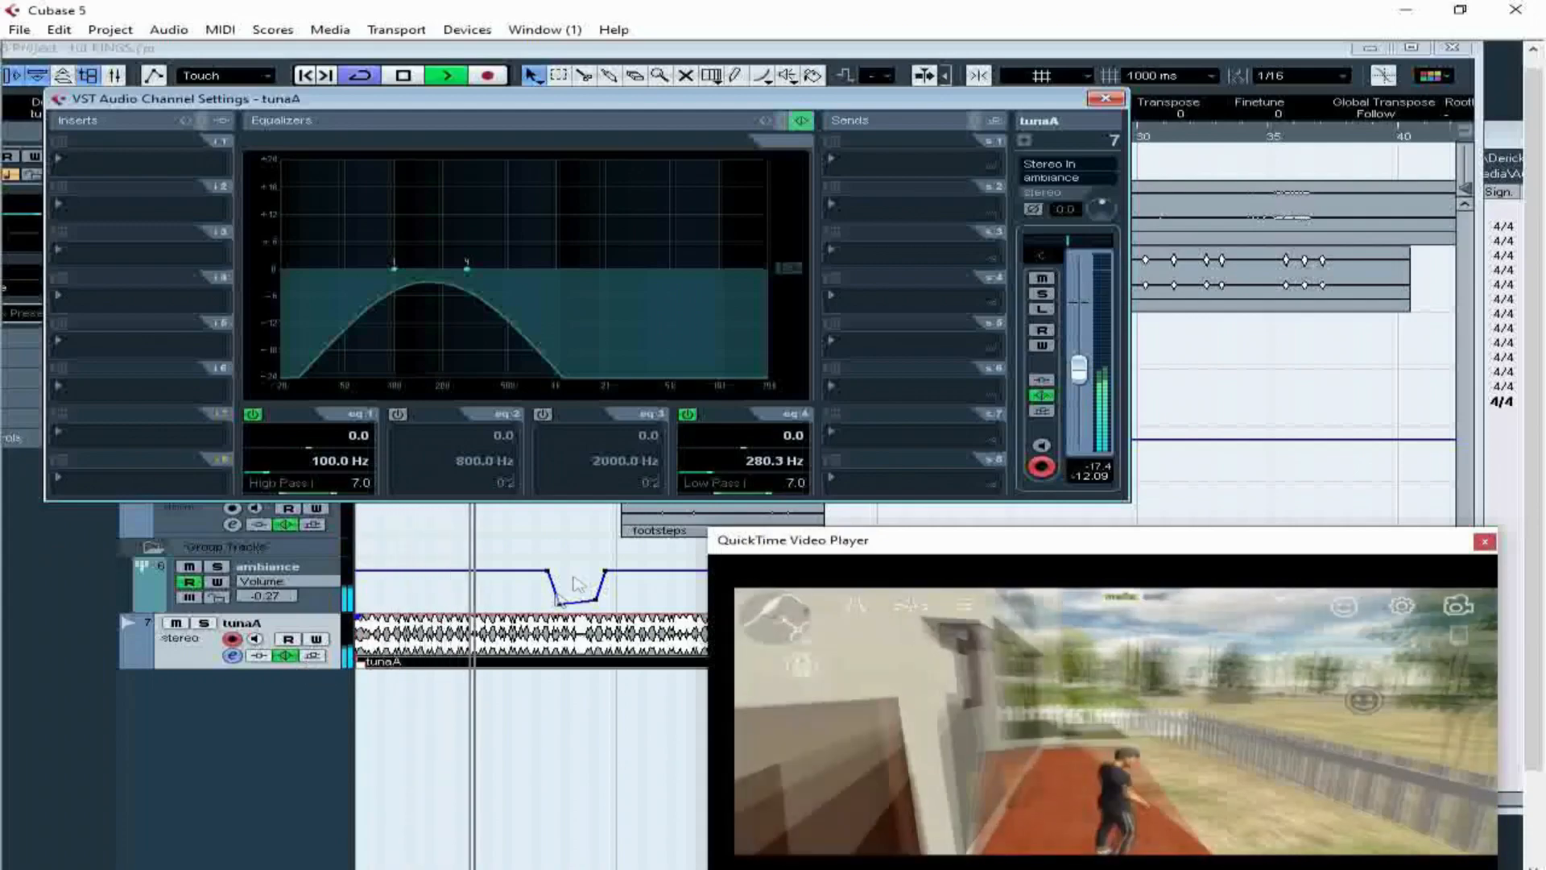
pyautogui.click(1114, 100)
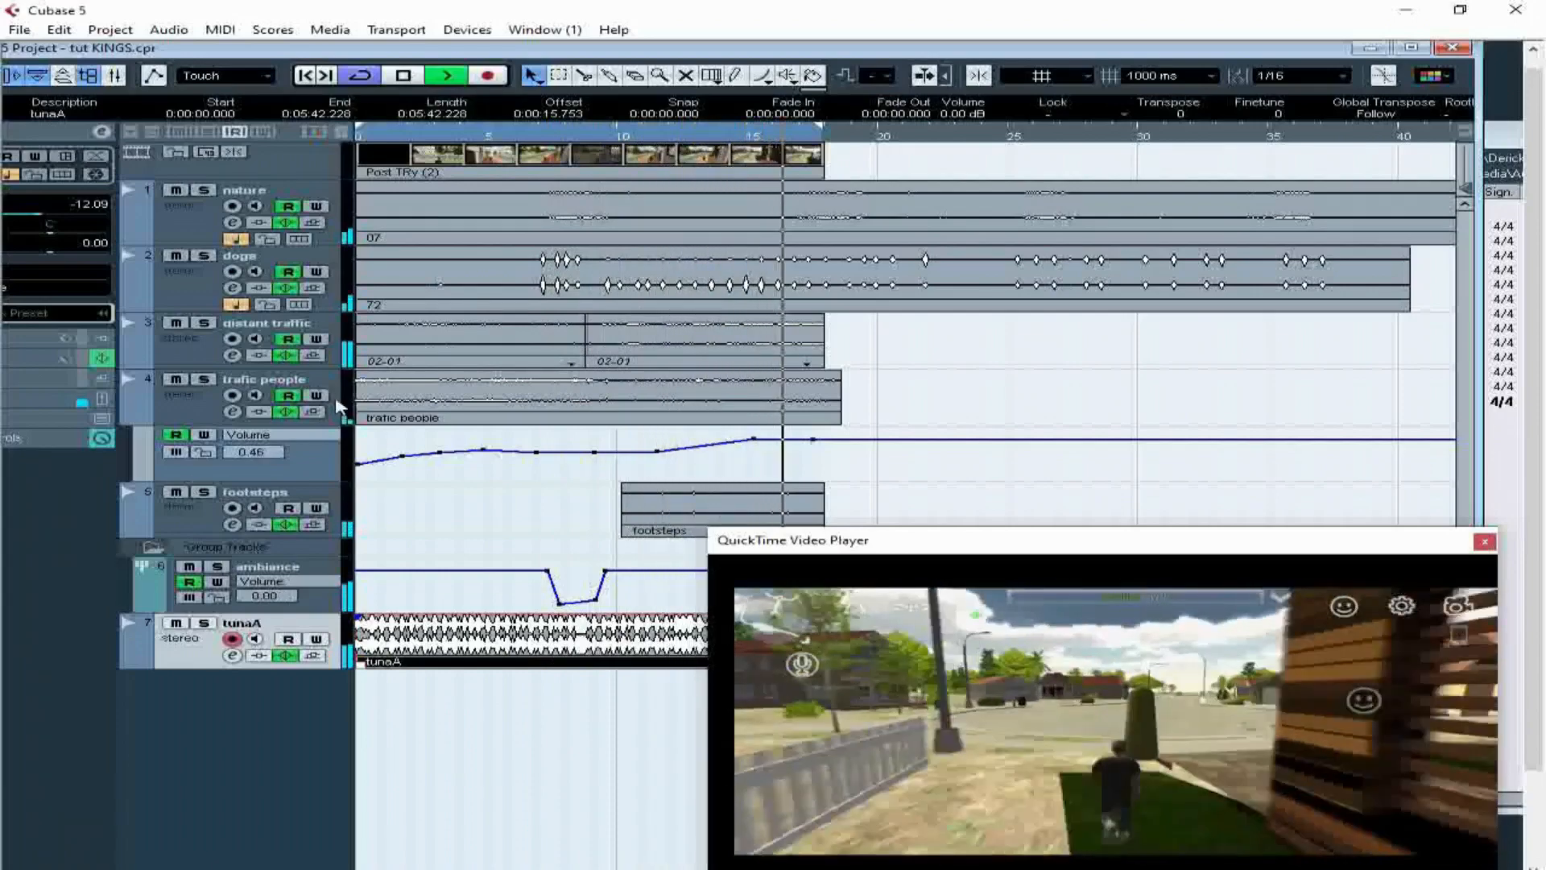
# - Reopen tunaA's channel settings for checking and show the track's volume automation
pyautogui.click(233, 656)
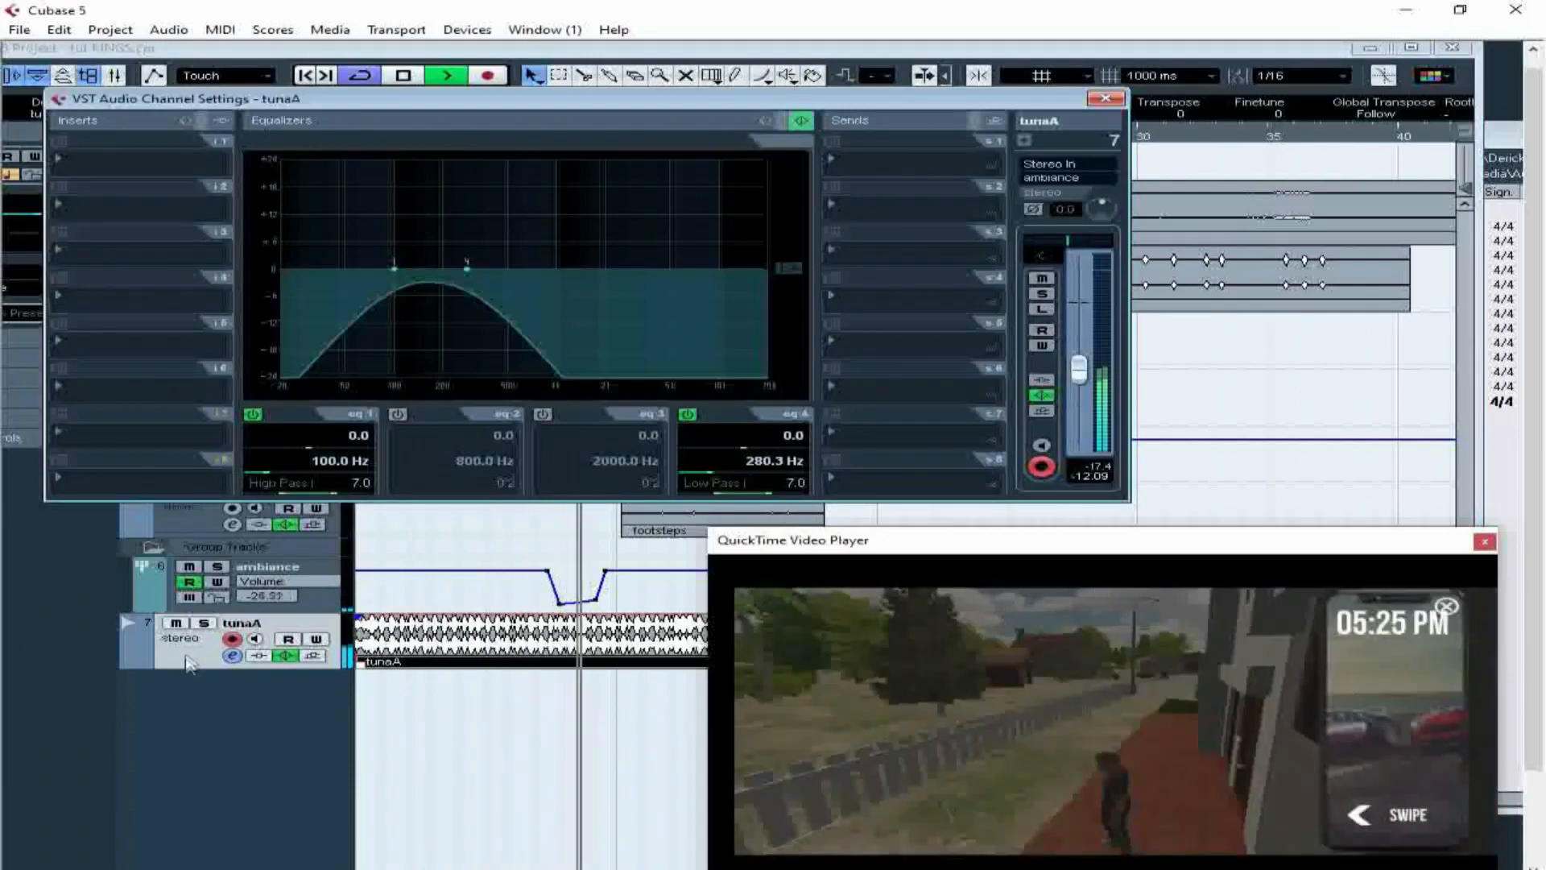
pyautogui.rightClick(188, 665)
pyautogui.click(266, 471)
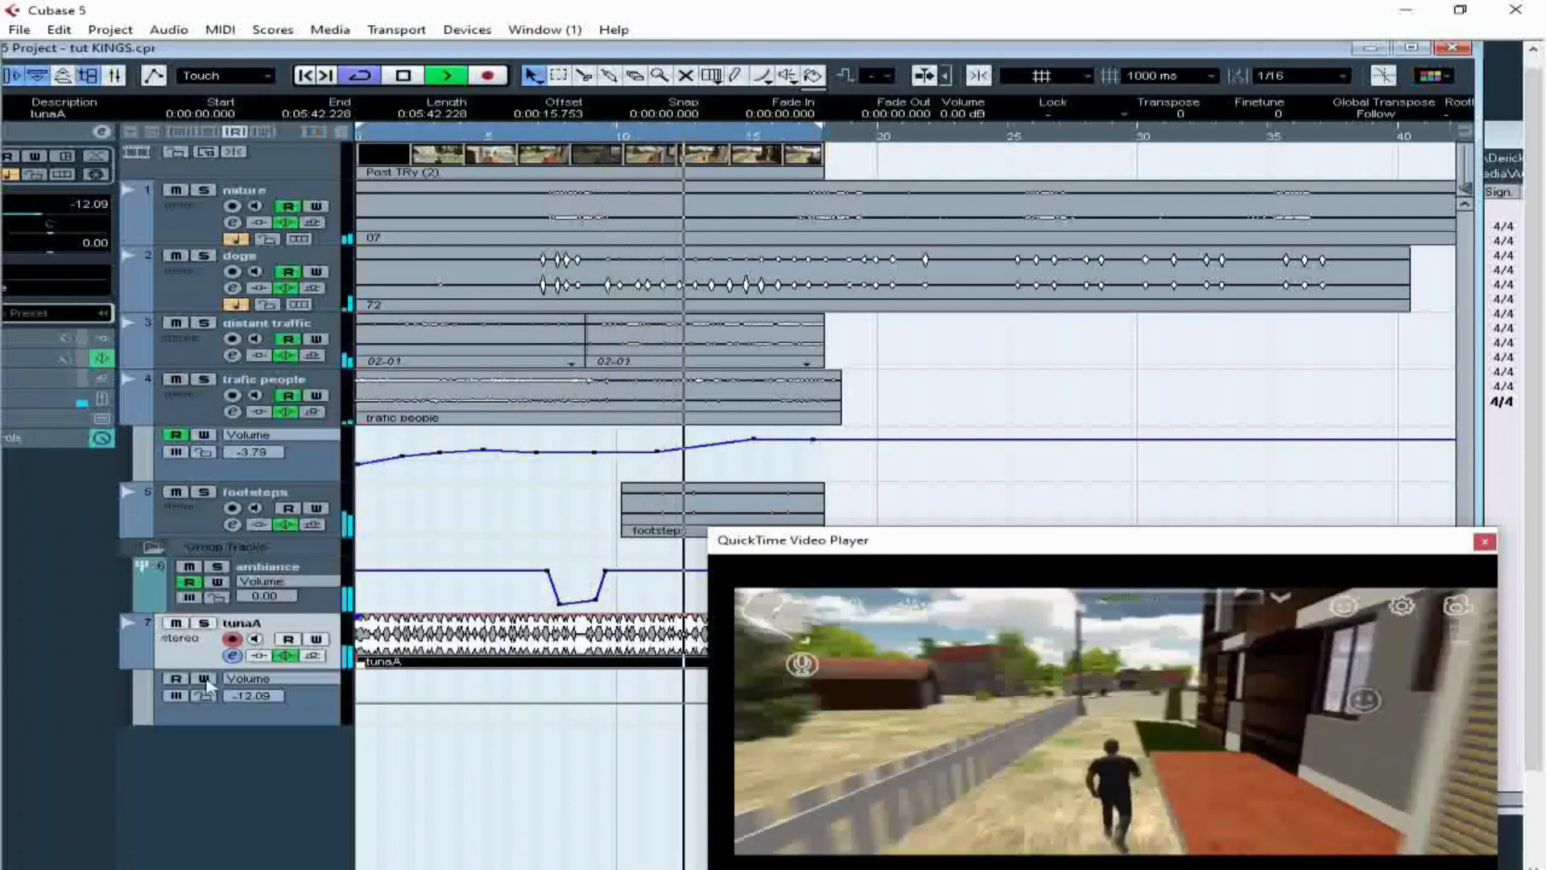
# - Enable writing on tunaA's volume automation and shape a fade-out from -8.92 dB at about 10.2 s down to about 17 s
pyautogui.click(206, 680)
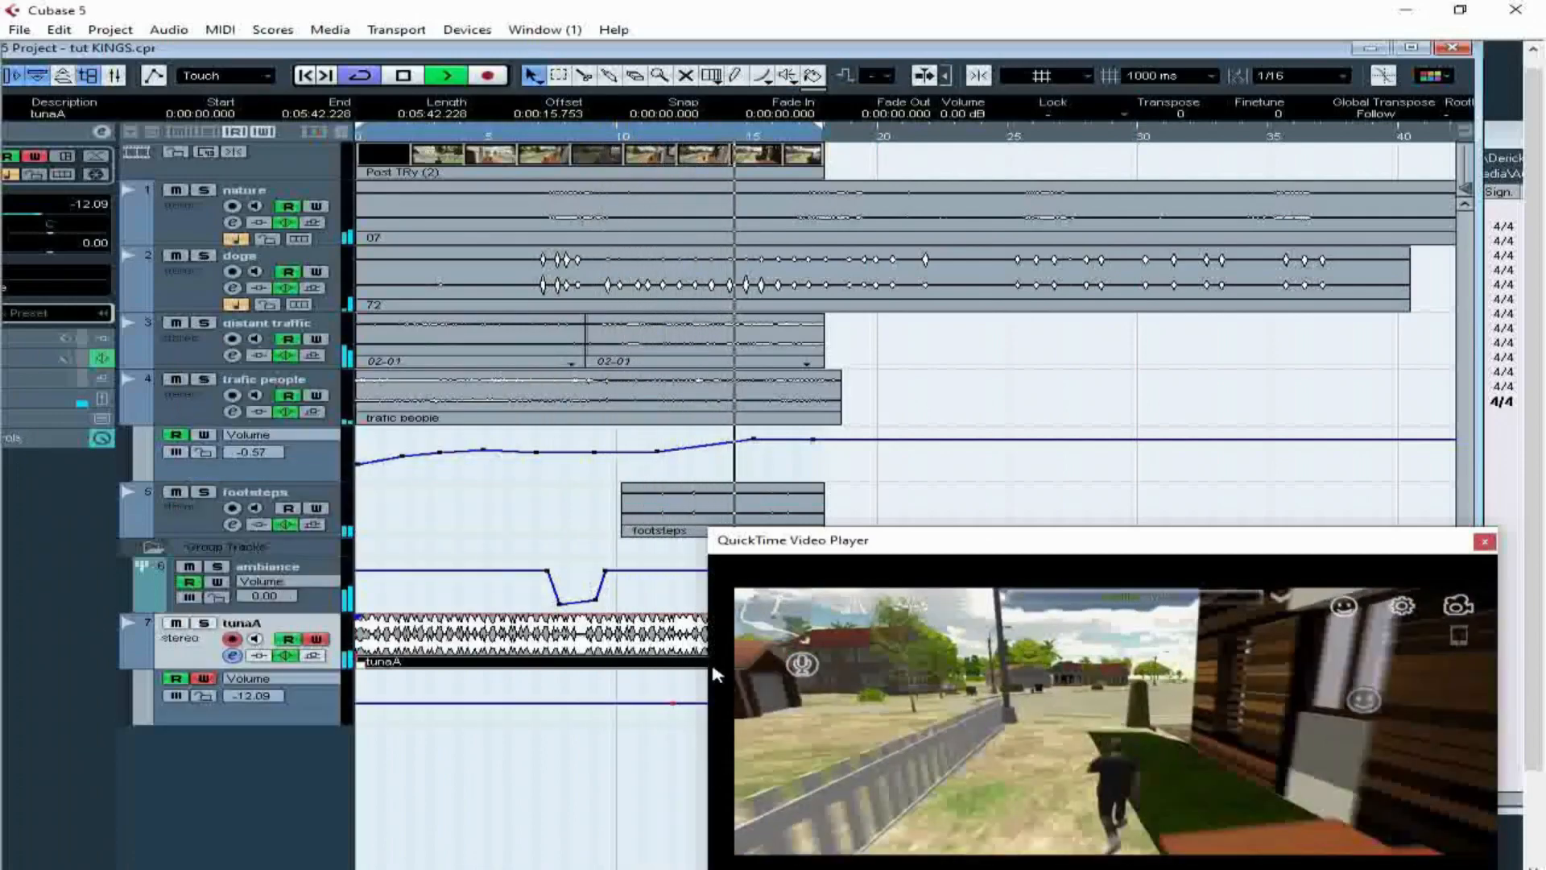
pyautogui.moveTo(925, 541); pyautogui.dragTo(1009, 347)
pyautogui.click(1129, 291)
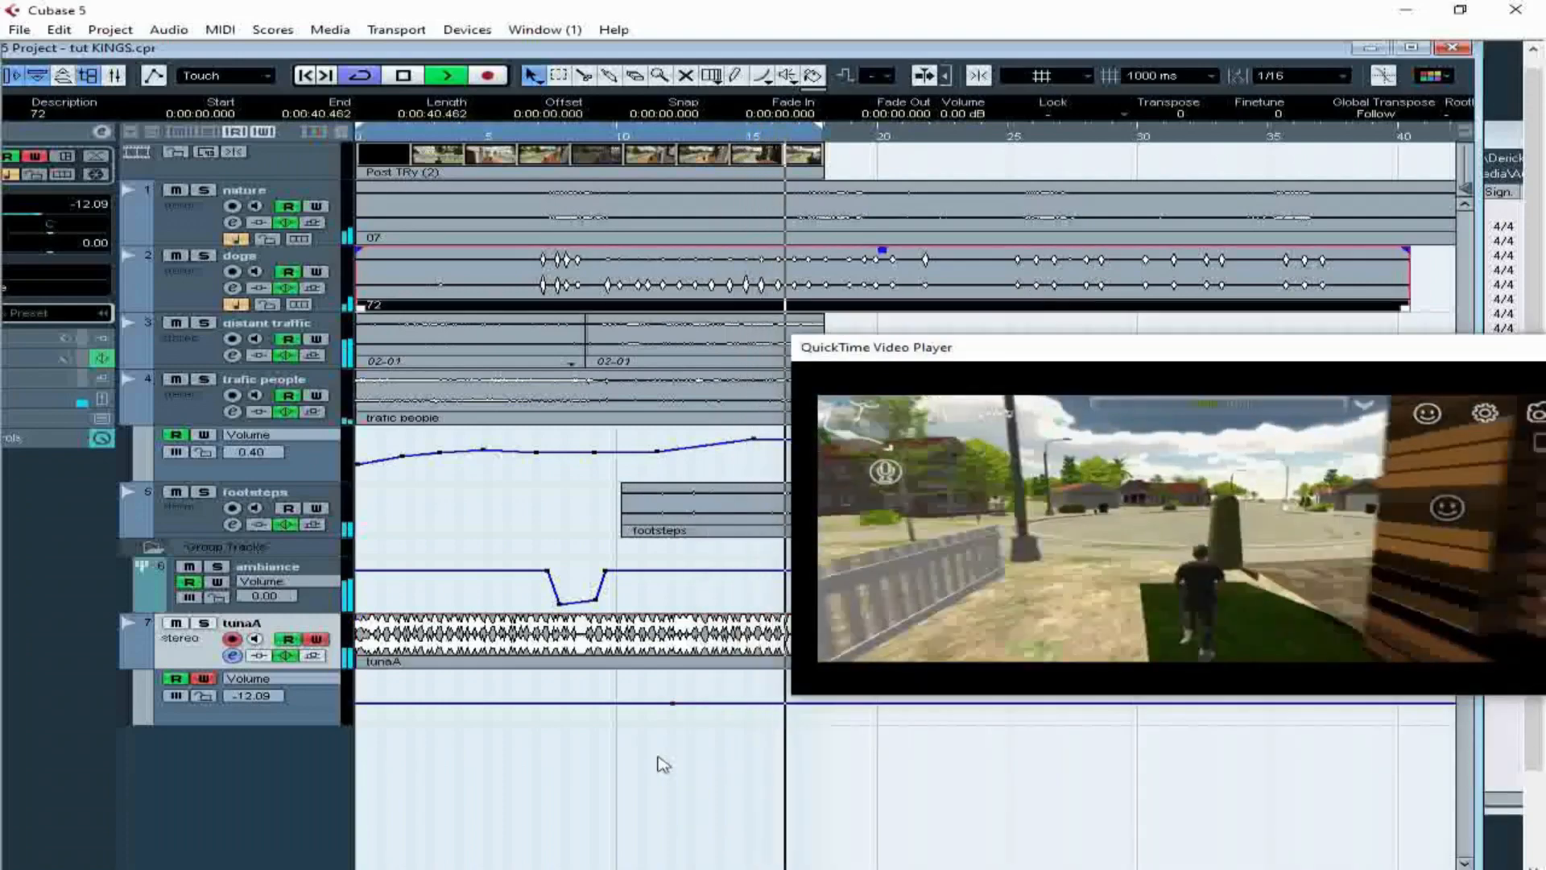
pyautogui.moveTo(798, 704); pyautogui.dragTo(797, 724)
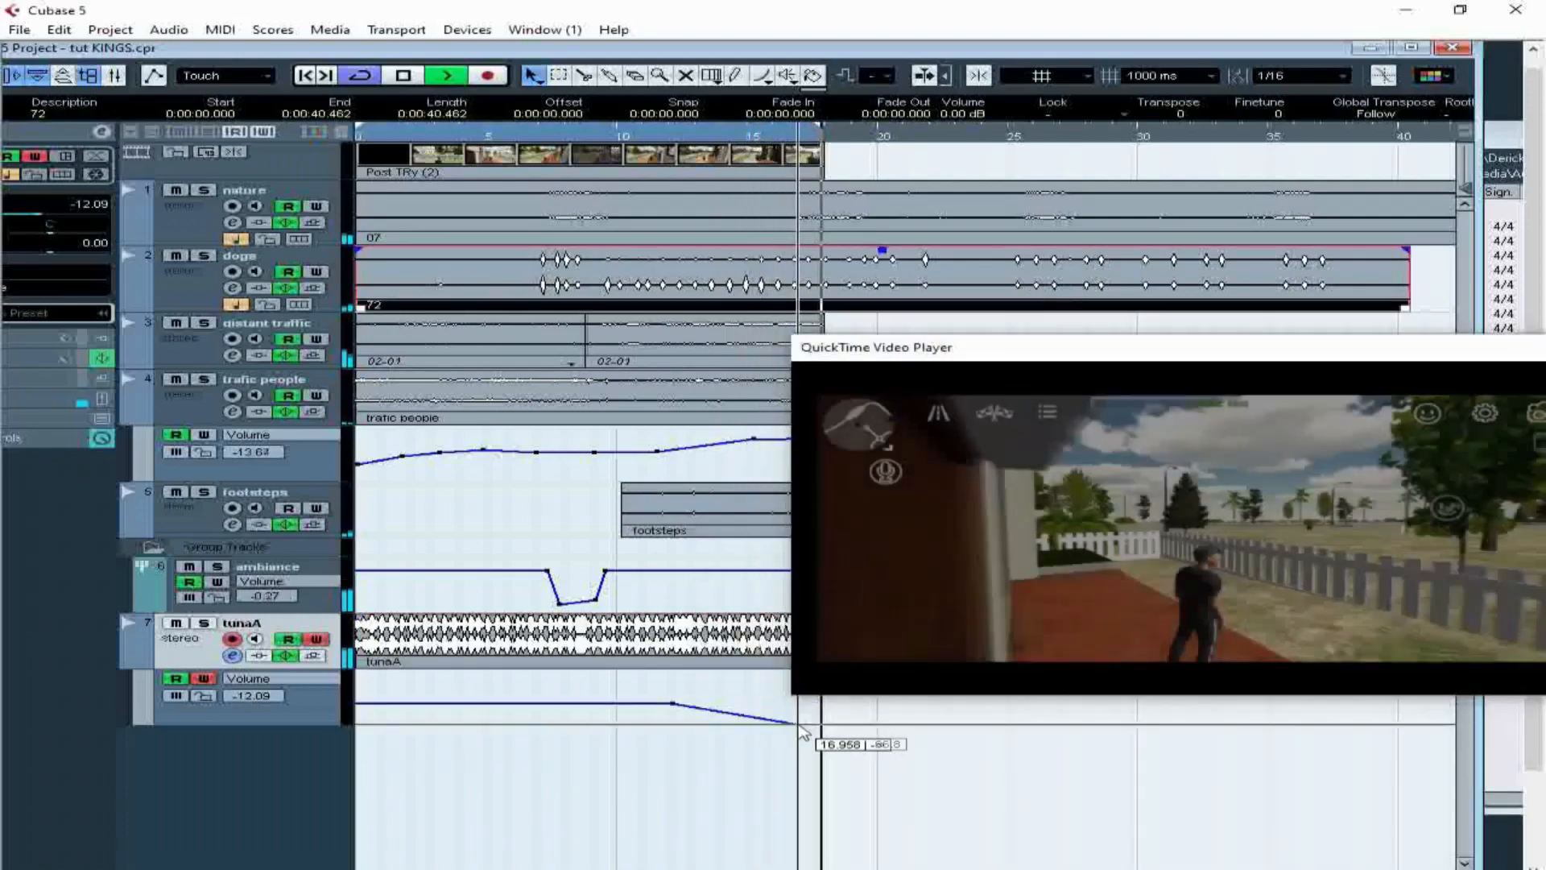
pyautogui.click(673, 704)
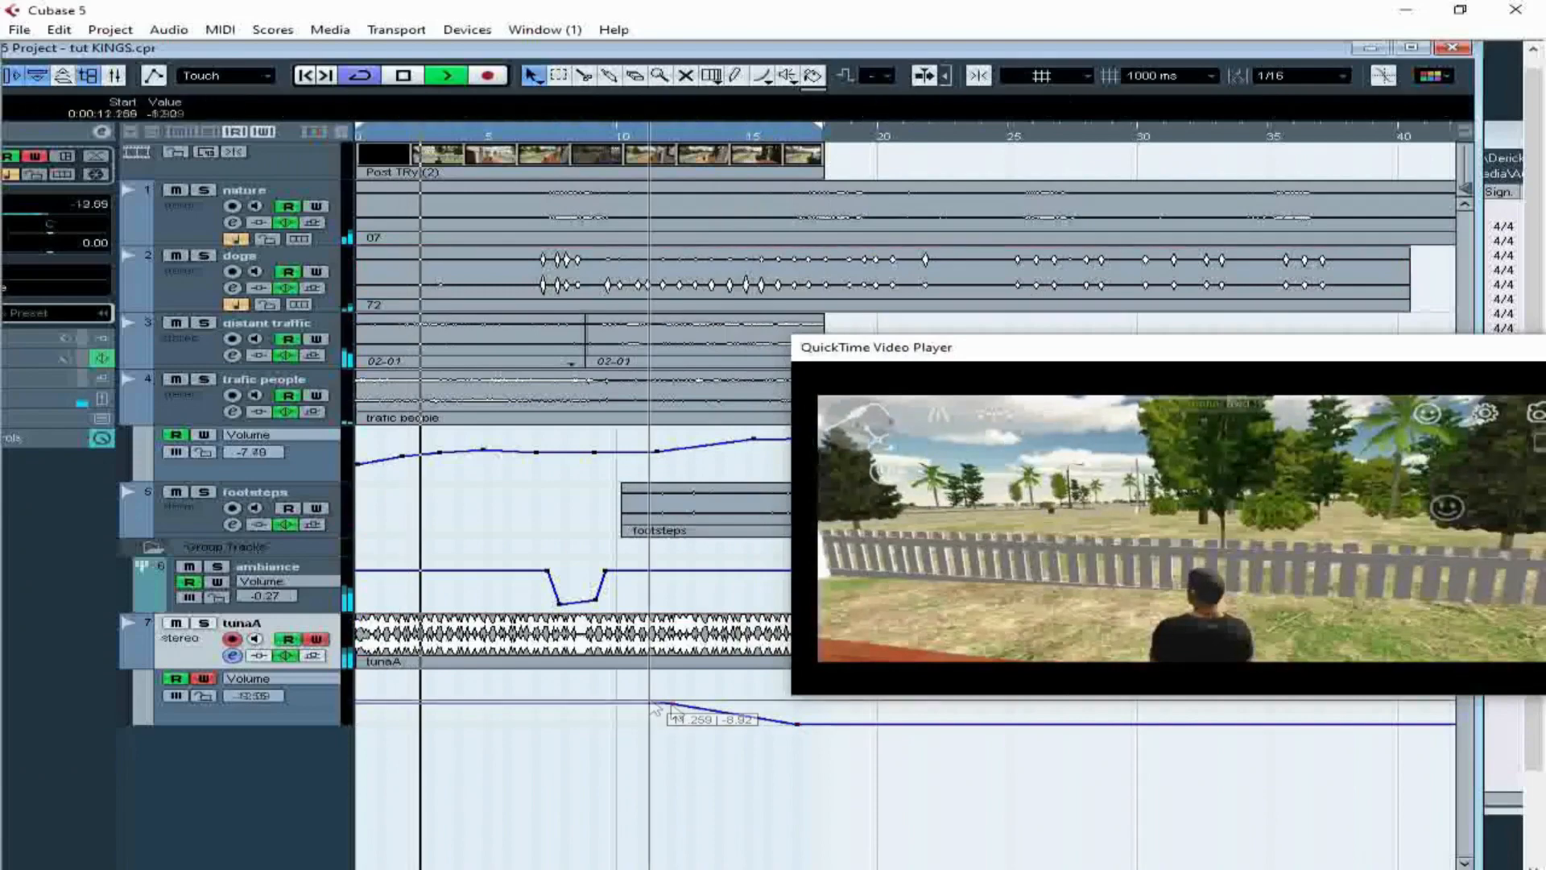
pyautogui.moveTo(656, 709); pyautogui.dragTo(626, 707)
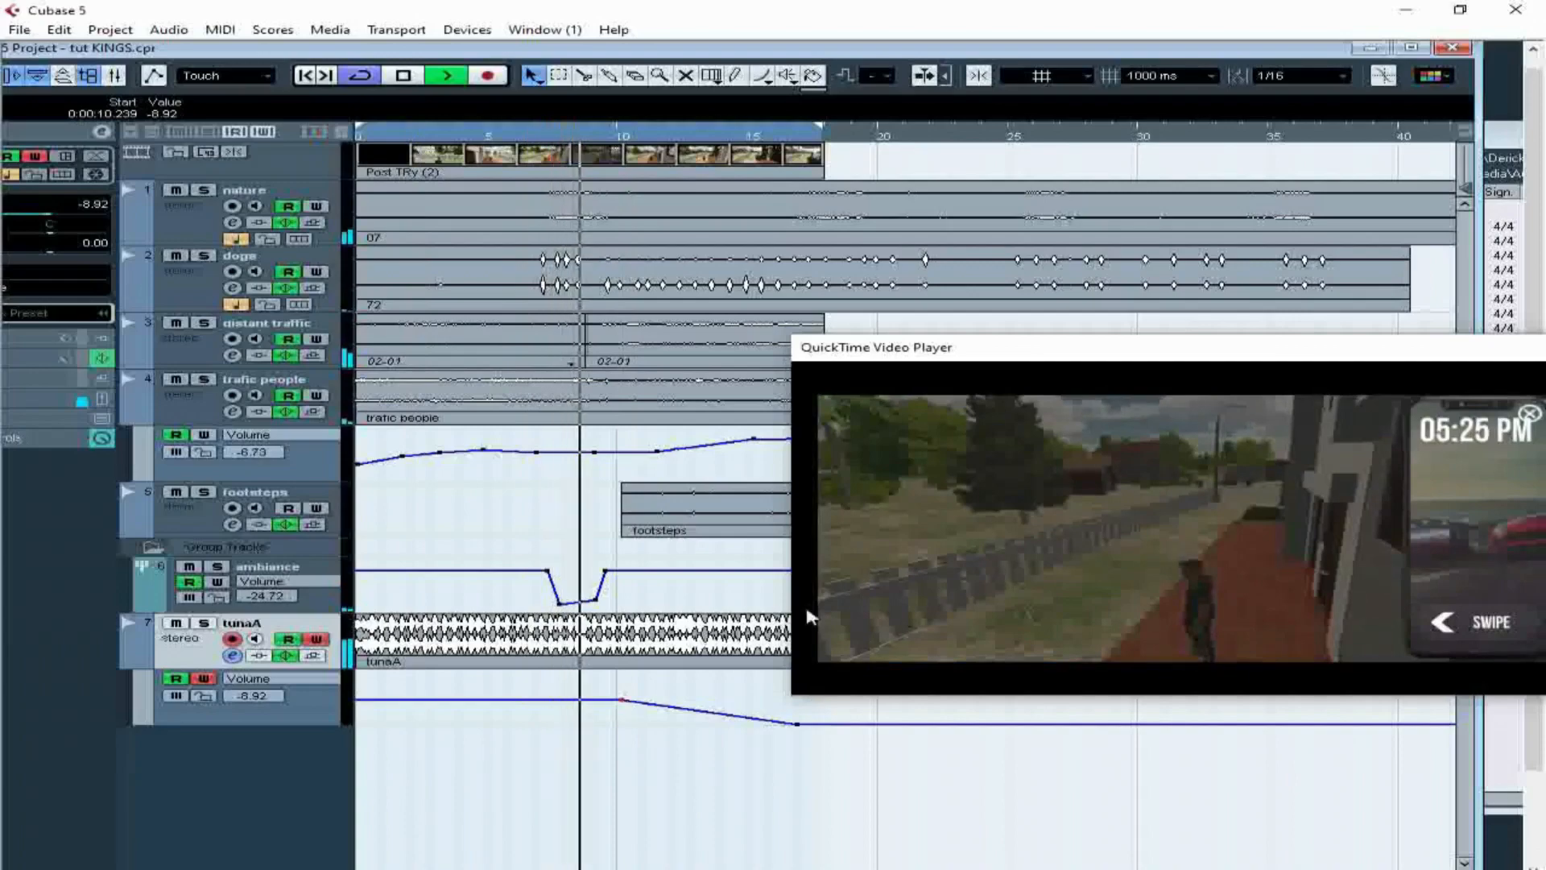
pyautogui.moveTo(1085, 352); pyautogui.dragTo(1020, 326)
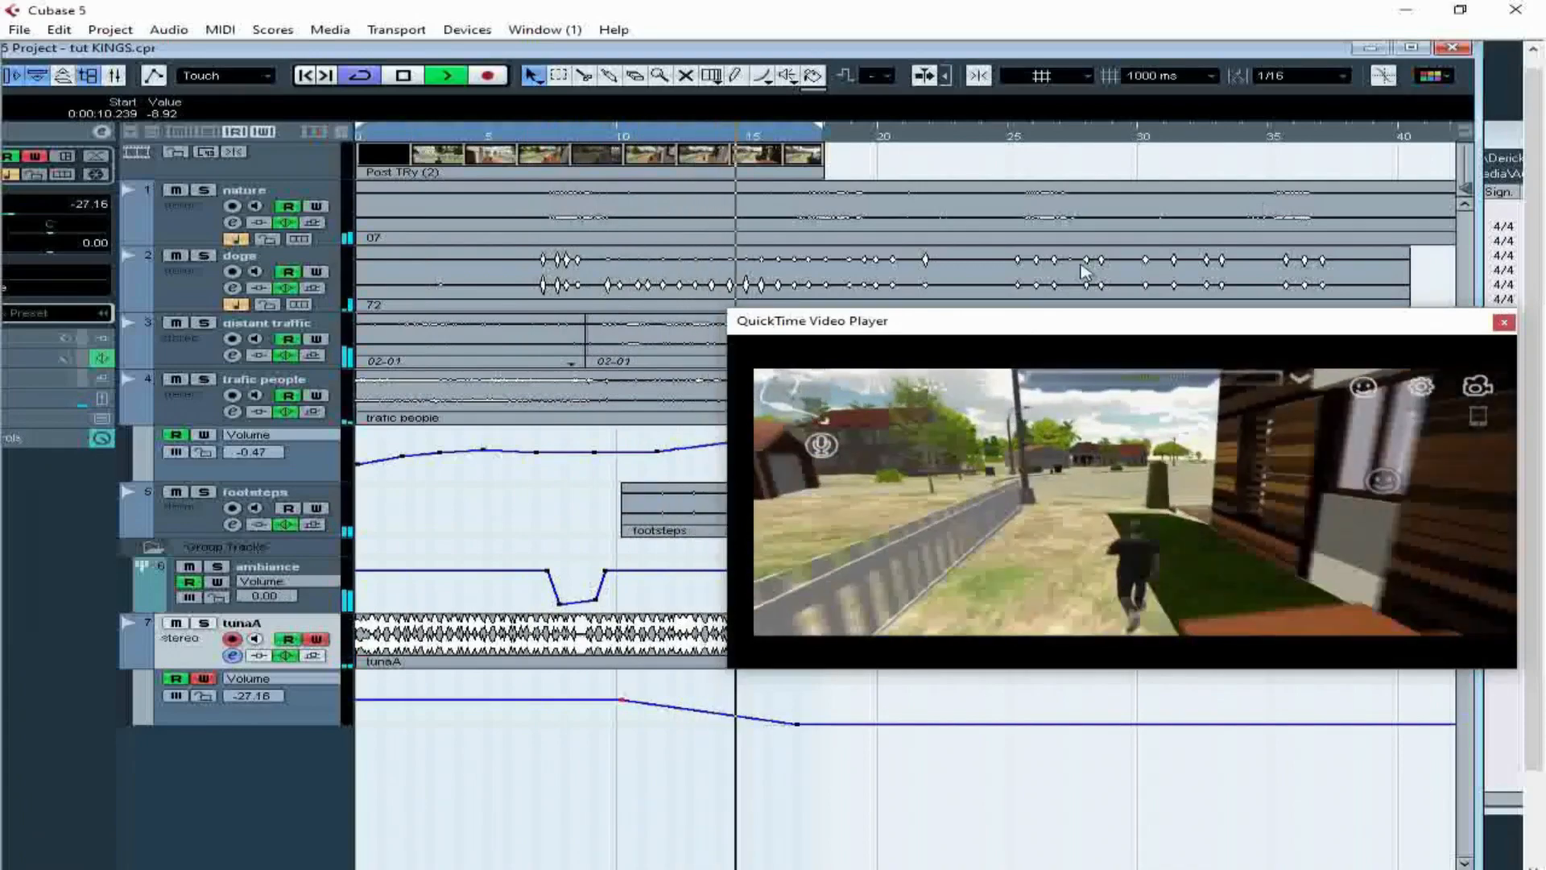
# - Import the phone 2 audio file into the pool and place it on a new track at about 5.1 s
pyautogui.hotkey('ctrl', 'p')
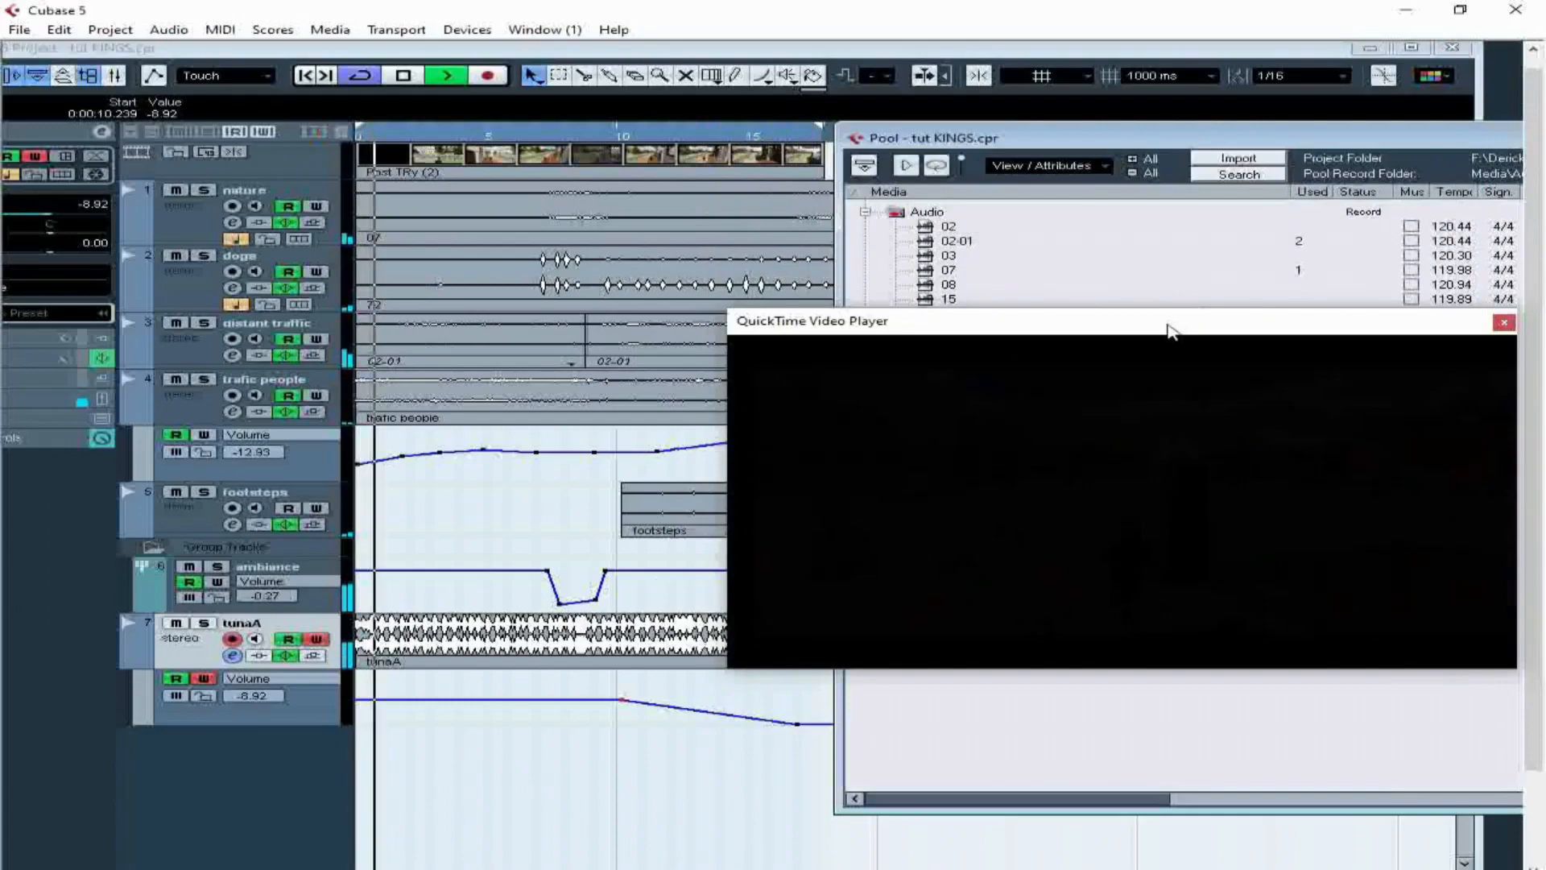
pyautogui.moveTo(1172, 330); pyautogui.dragTo(1131, 414)
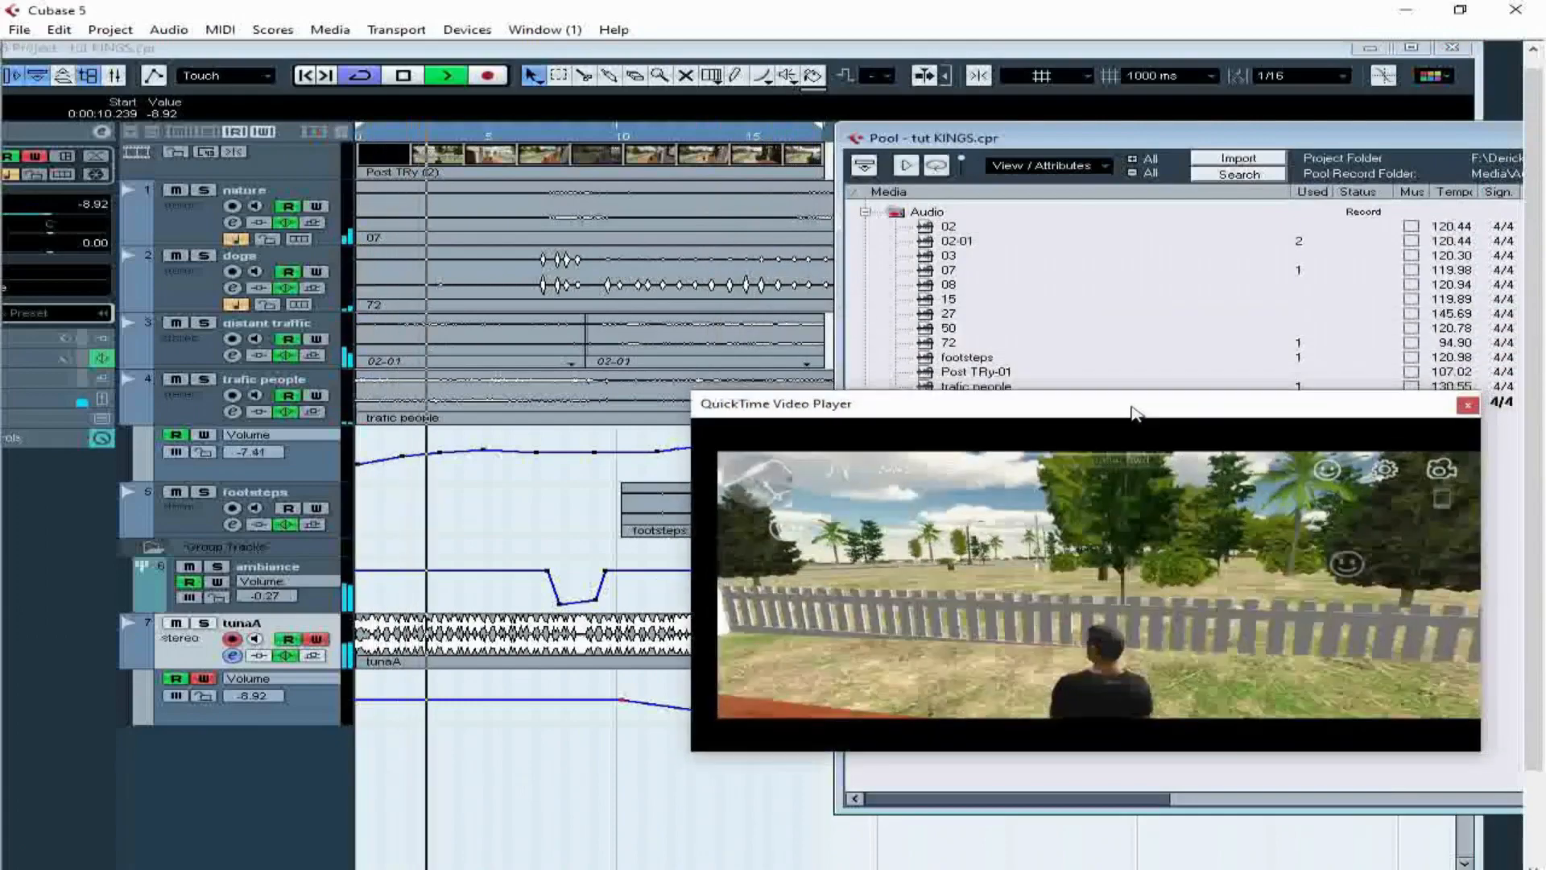
pyautogui.click(1240, 160)
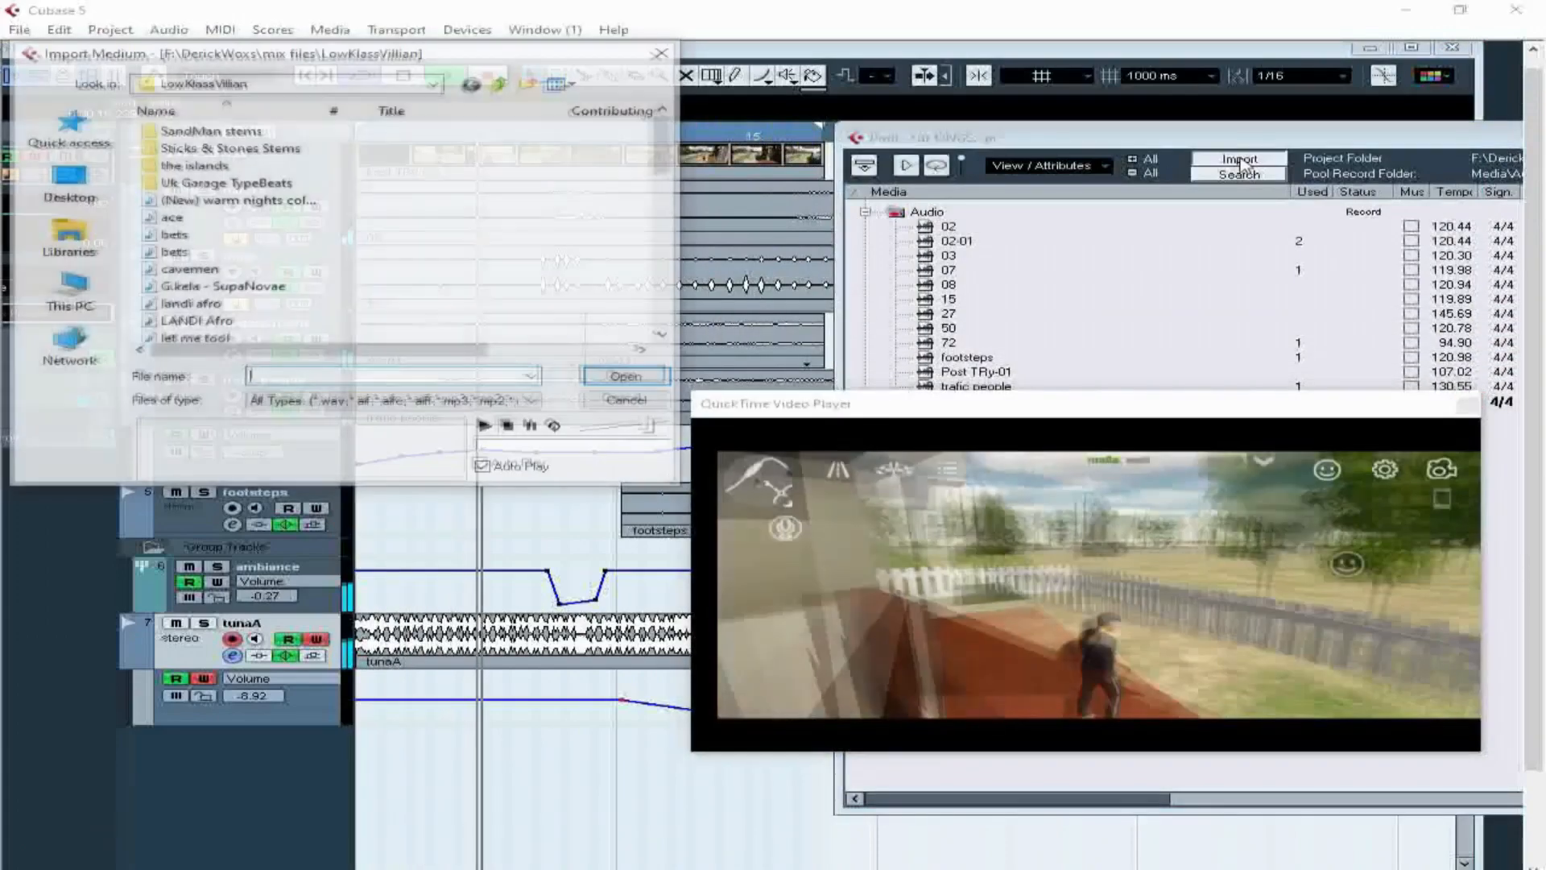
pyautogui.click(500, 83)
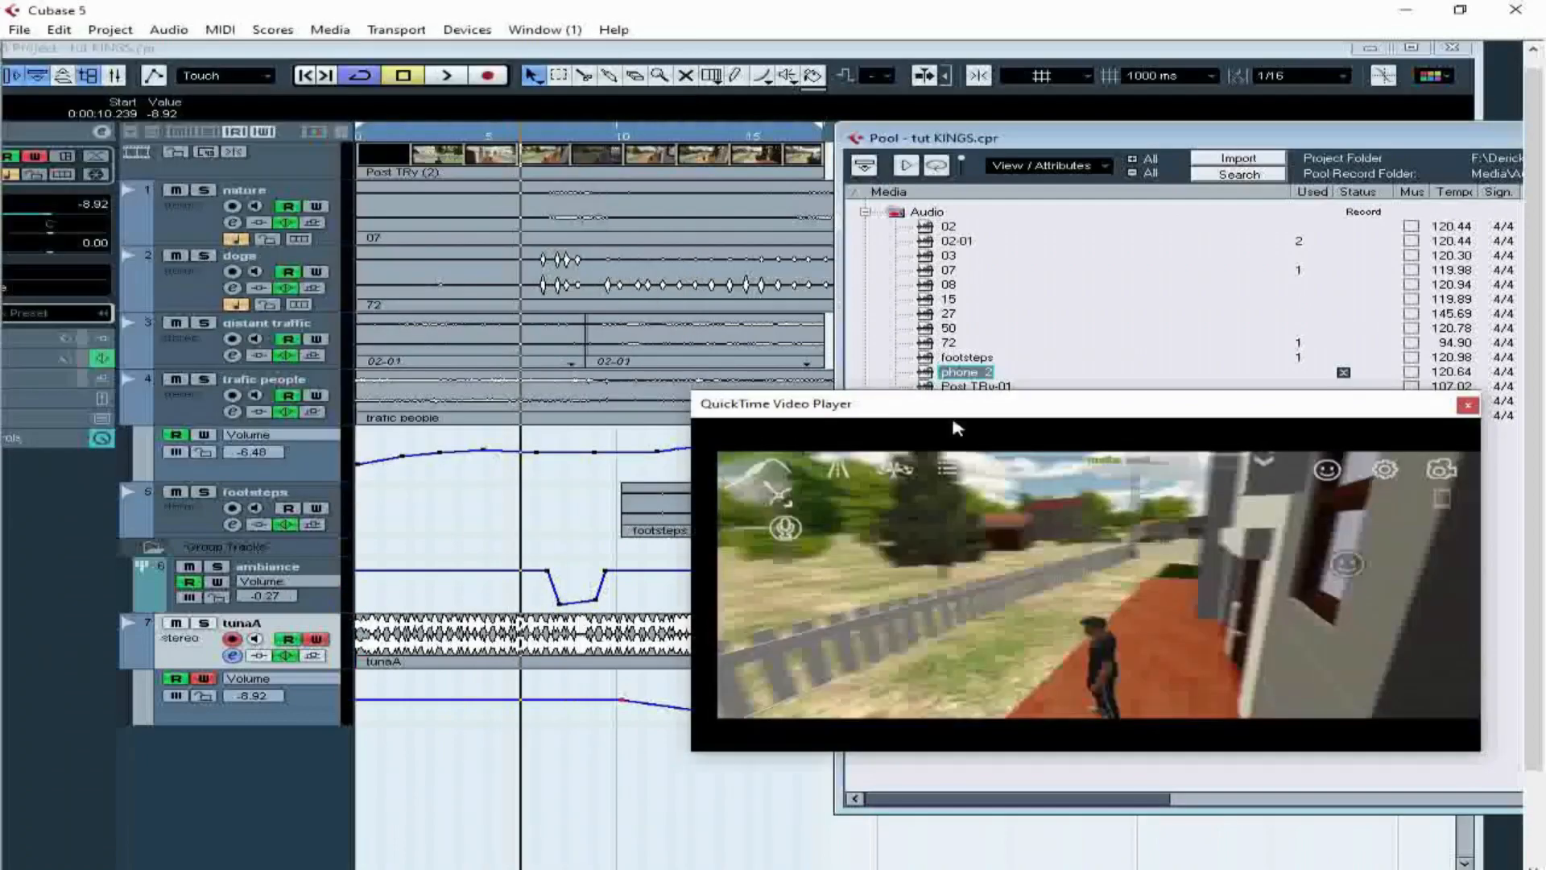
pyautogui.moveTo(677, 644); pyautogui.dragTo(493, 753)
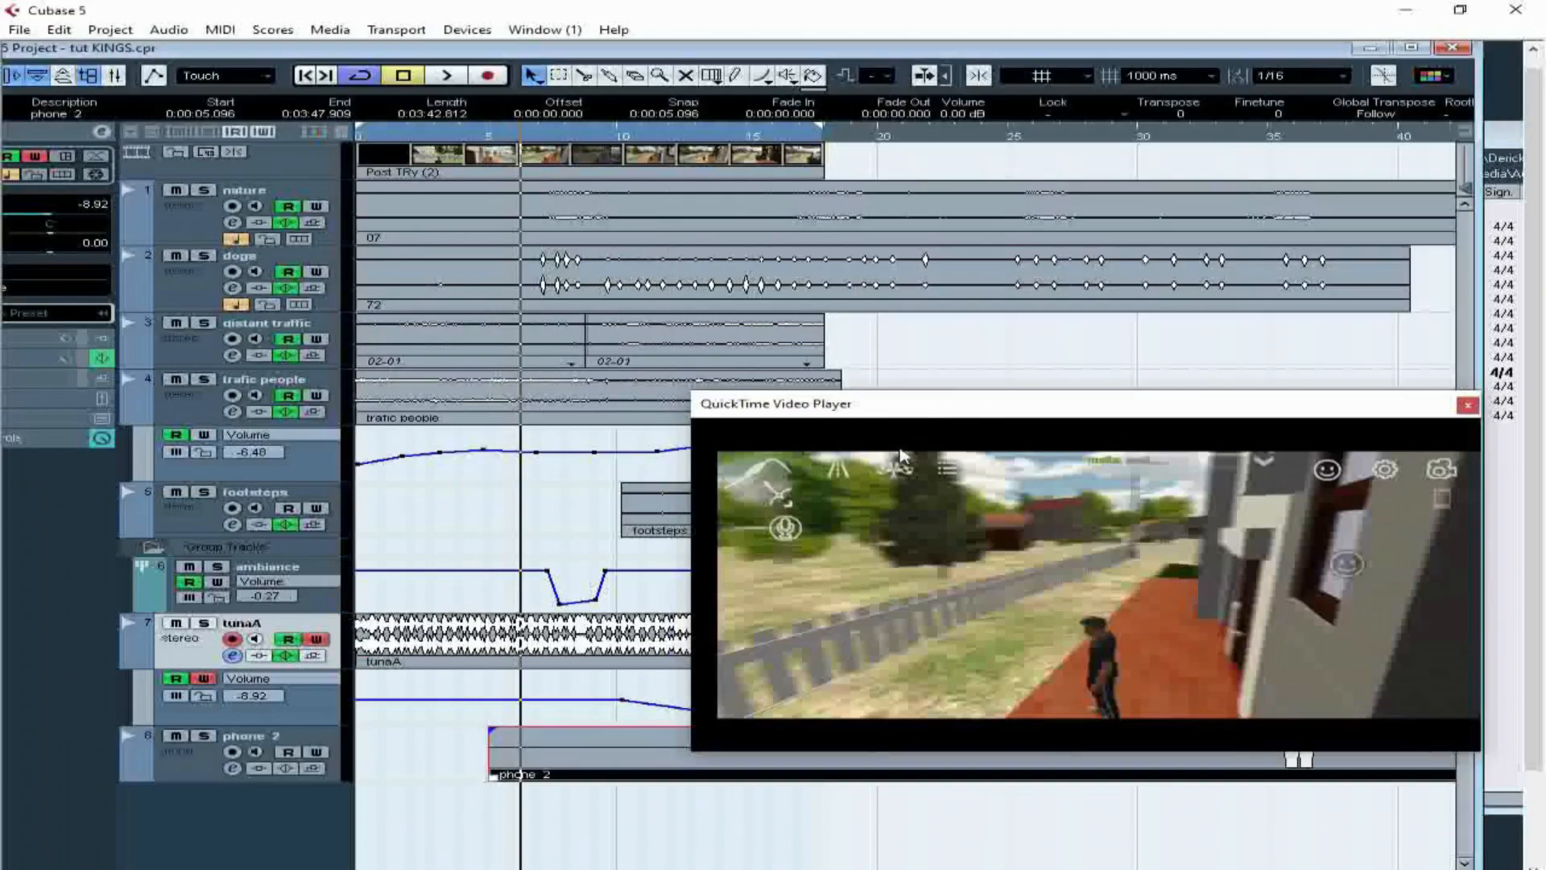
# - Reposition and trim the phone 2 clip to start at 7.135 s, then split it at 9.776 s and delete the remainder
pyautogui.moveTo(908, 409); pyautogui.dragTo(966, 400)
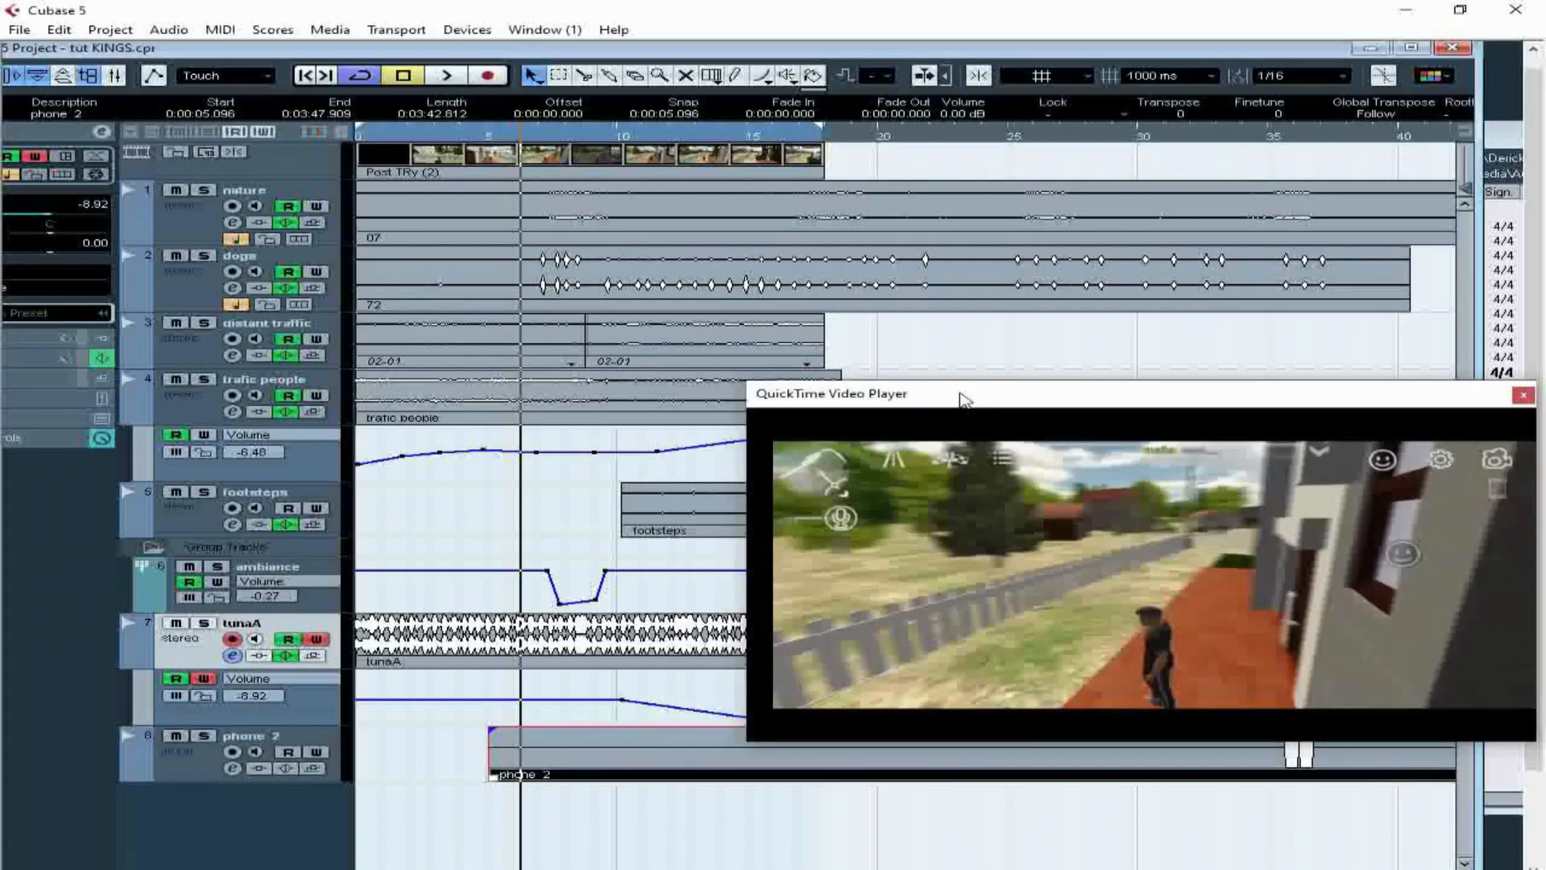
pyautogui.moveTo(494, 777); pyautogui.dragTo(542, 797)
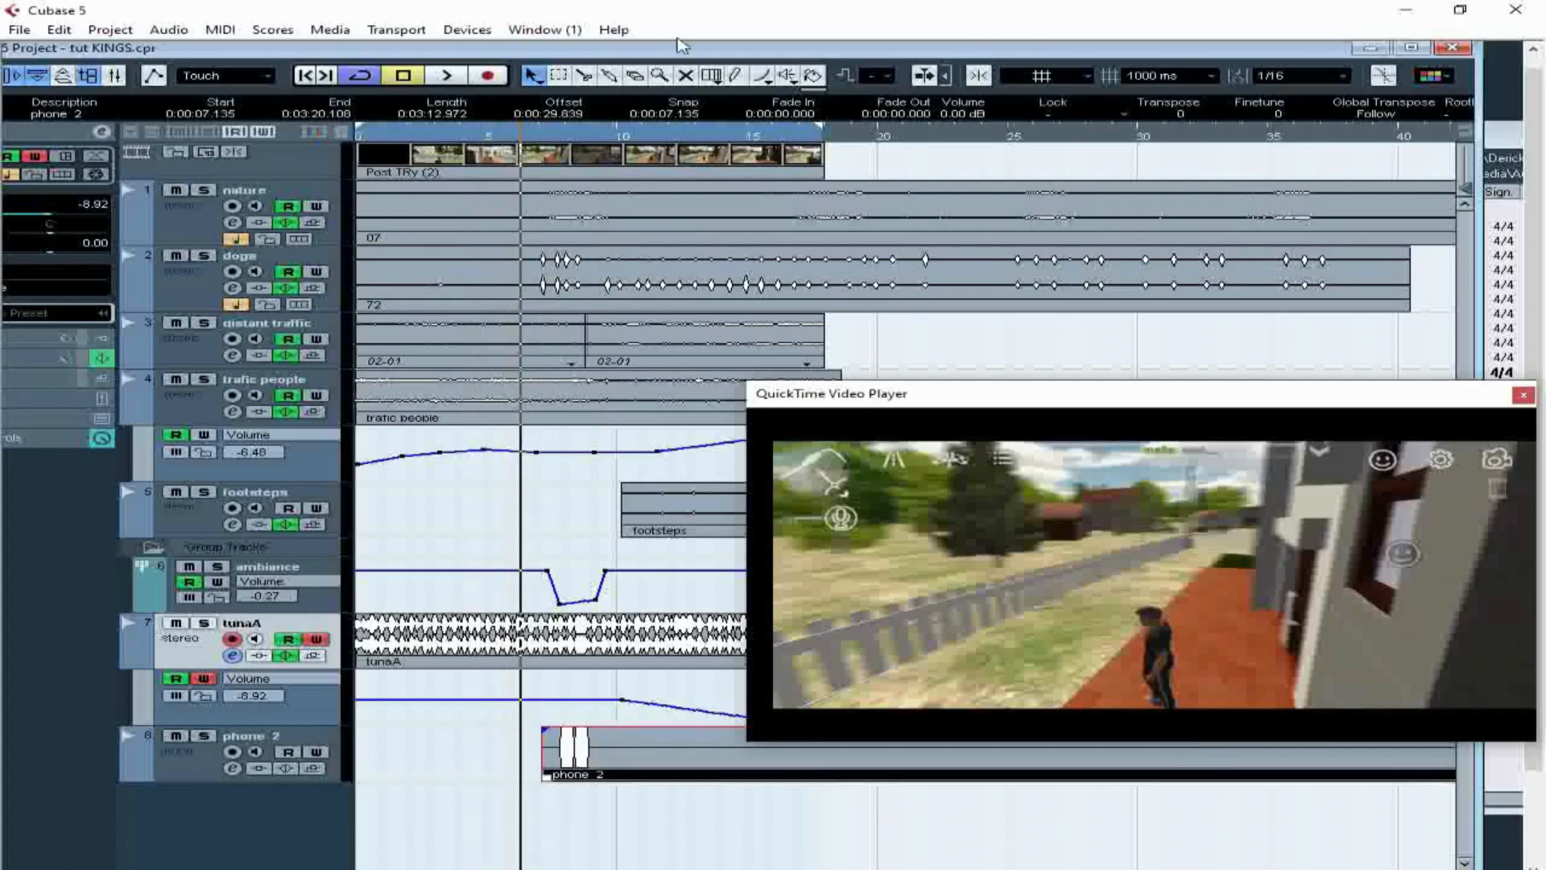
pyautogui.keyDown('alt'); pyautogui.click(611, 753); pyautogui.keyUp('alt')
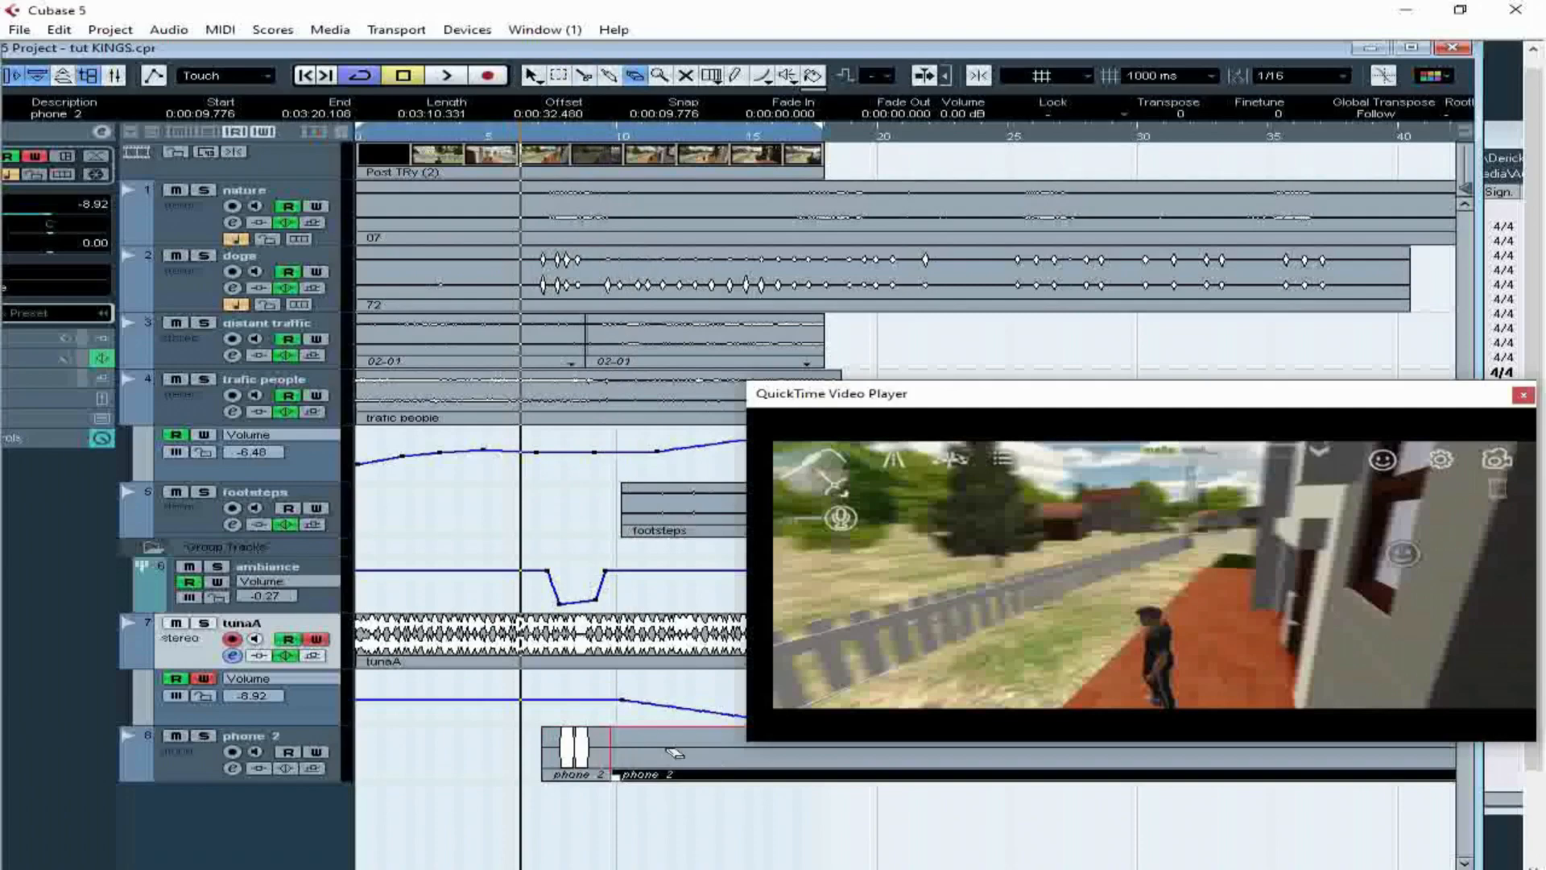
pyautogui.press('Delete')
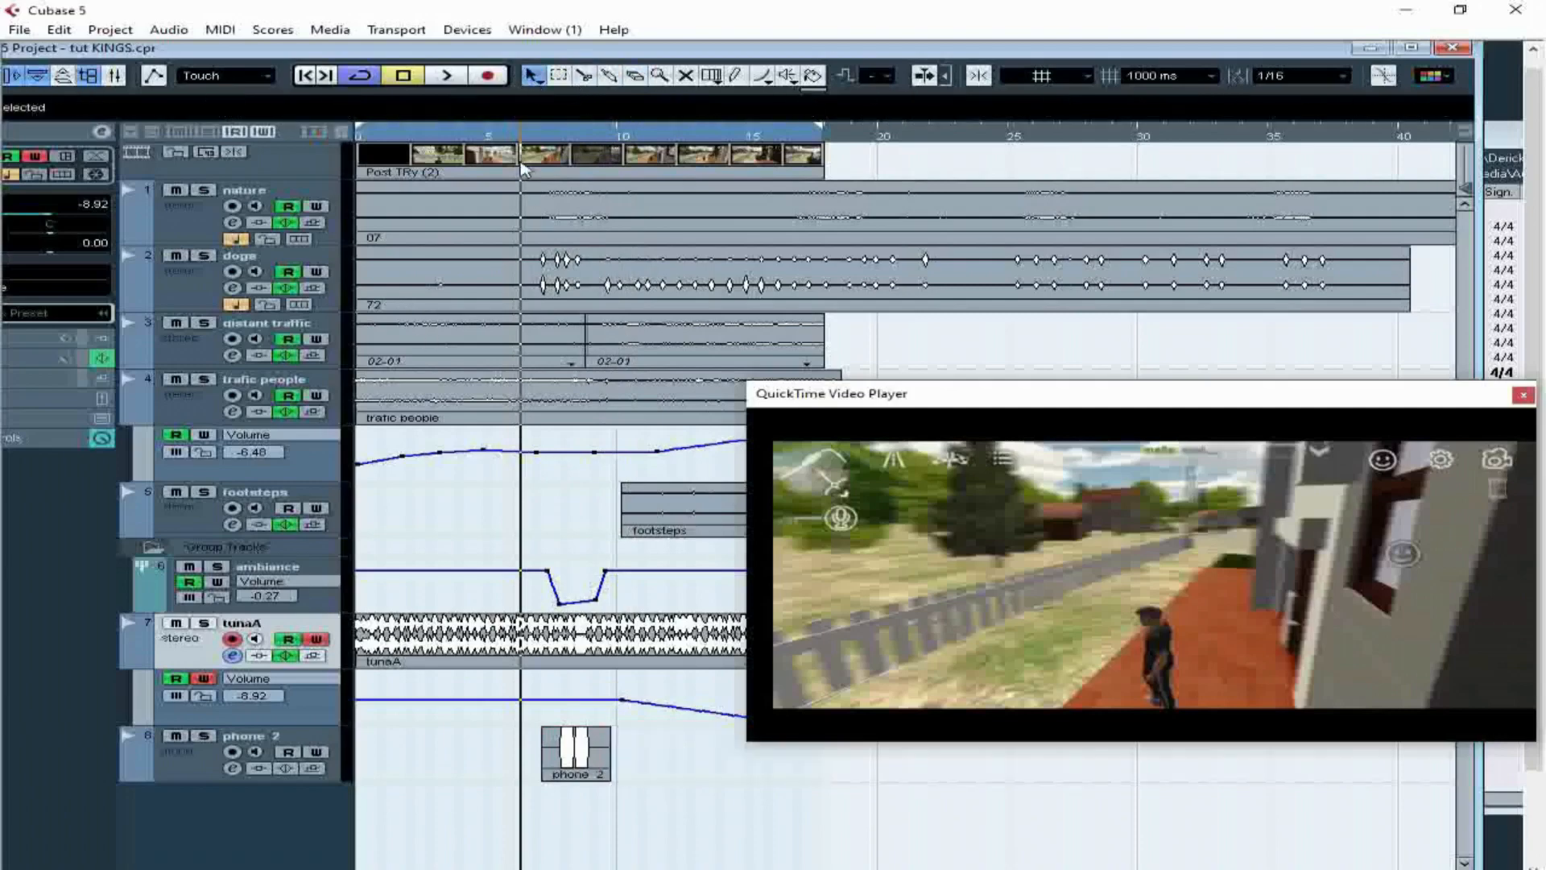
# - Turn off tunaA's volume automation writing and trim the end of the phone 2 clip to 9.405 s during playback
pyautogui.press('space')
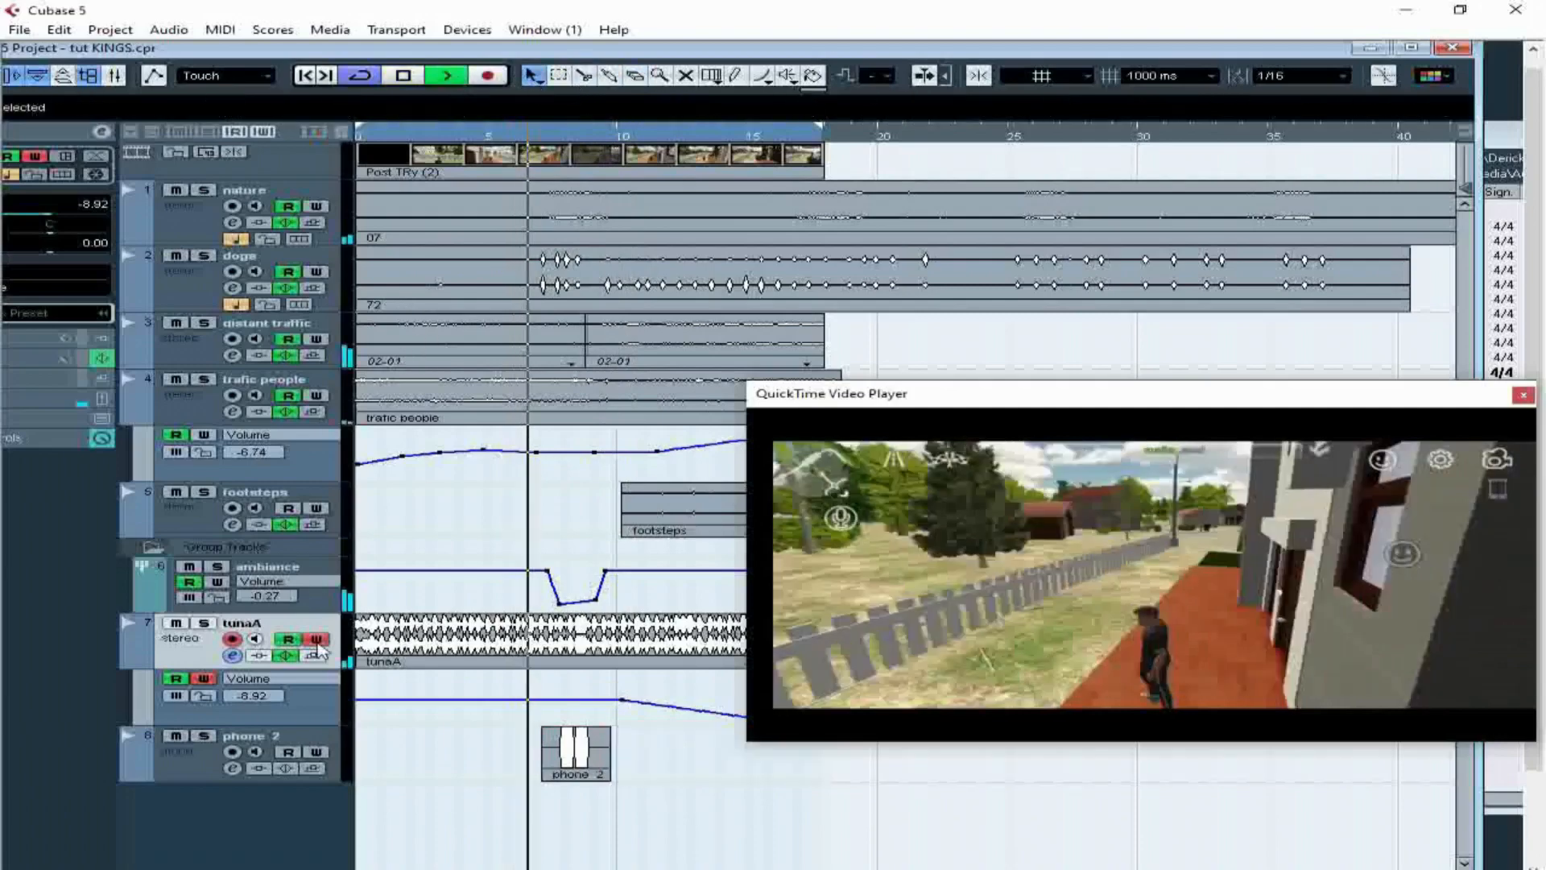
pyautogui.click(205, 678)
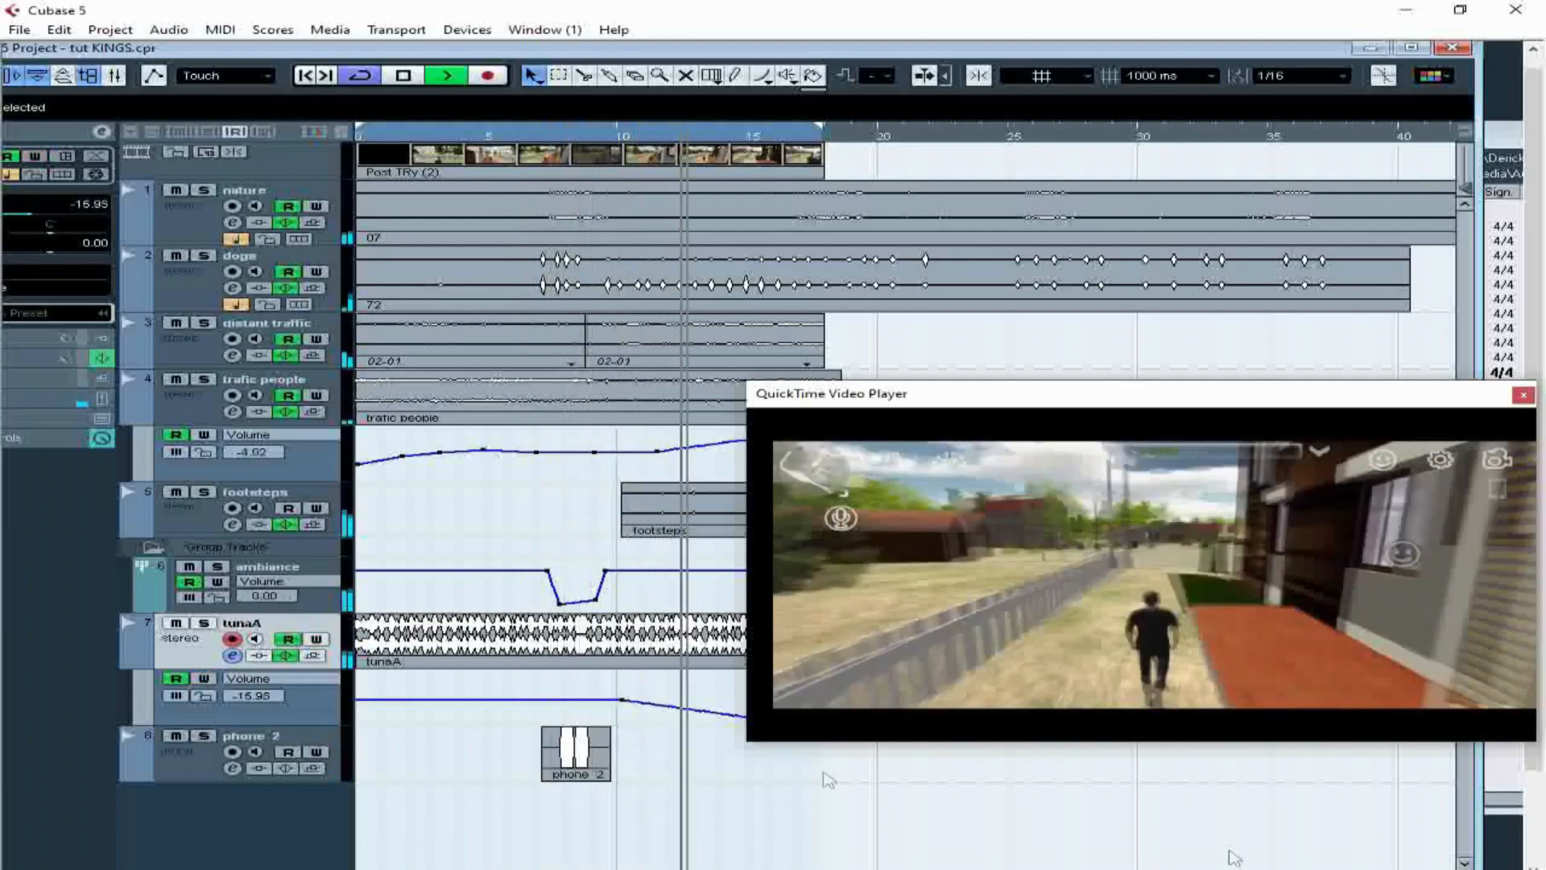
pyautogui.click(603, 777)
pyautogui.moveTo(602, 777); pyautogui.dragTo(594, 776)
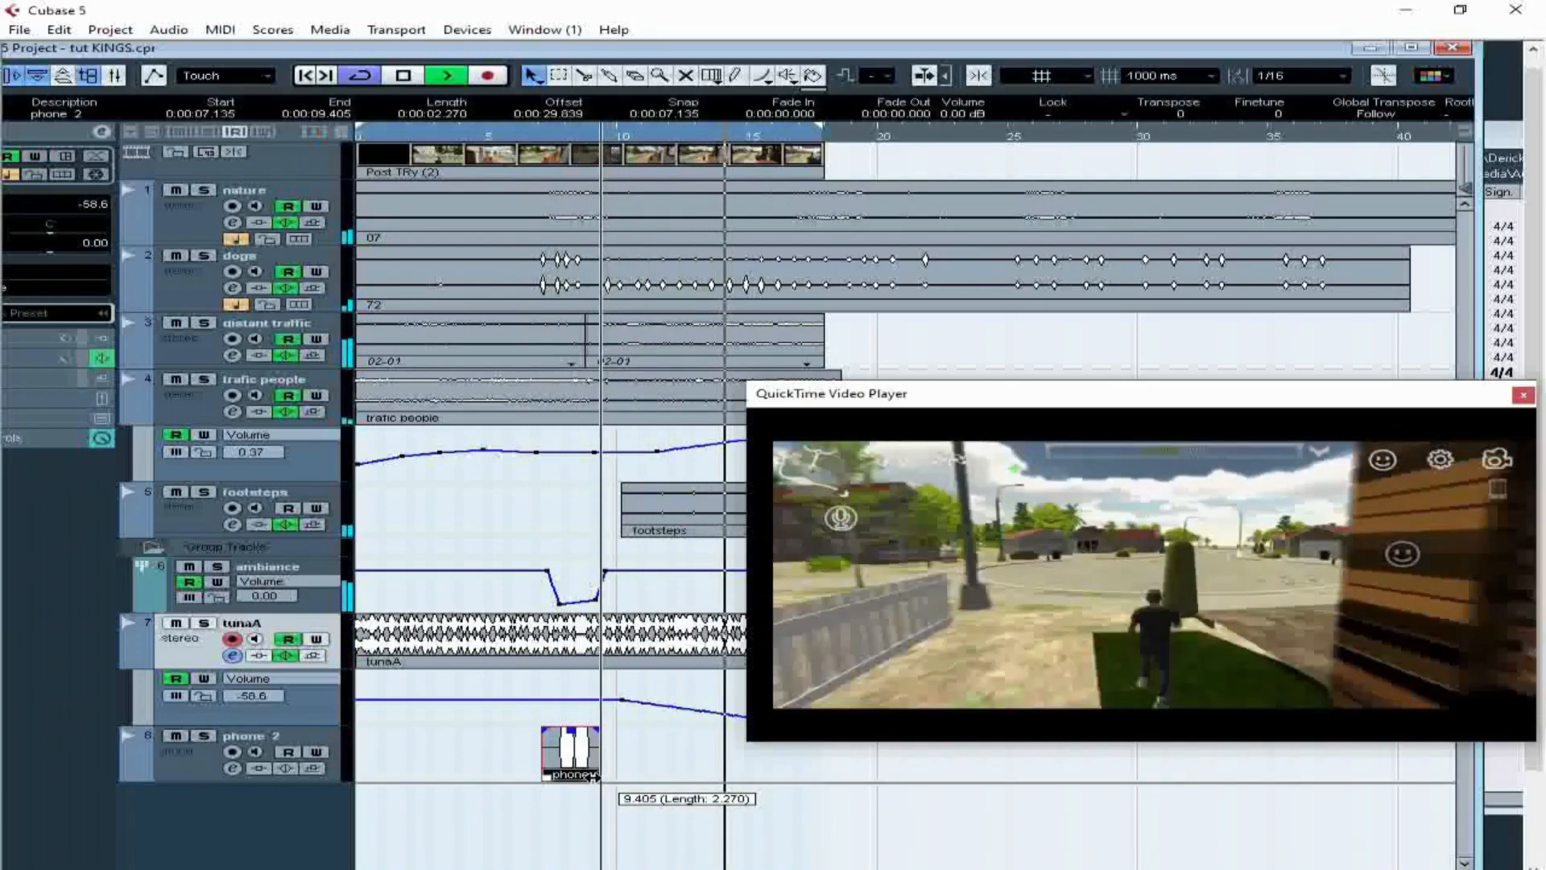
pyautogui.press('space')
pyautogui.press('space')
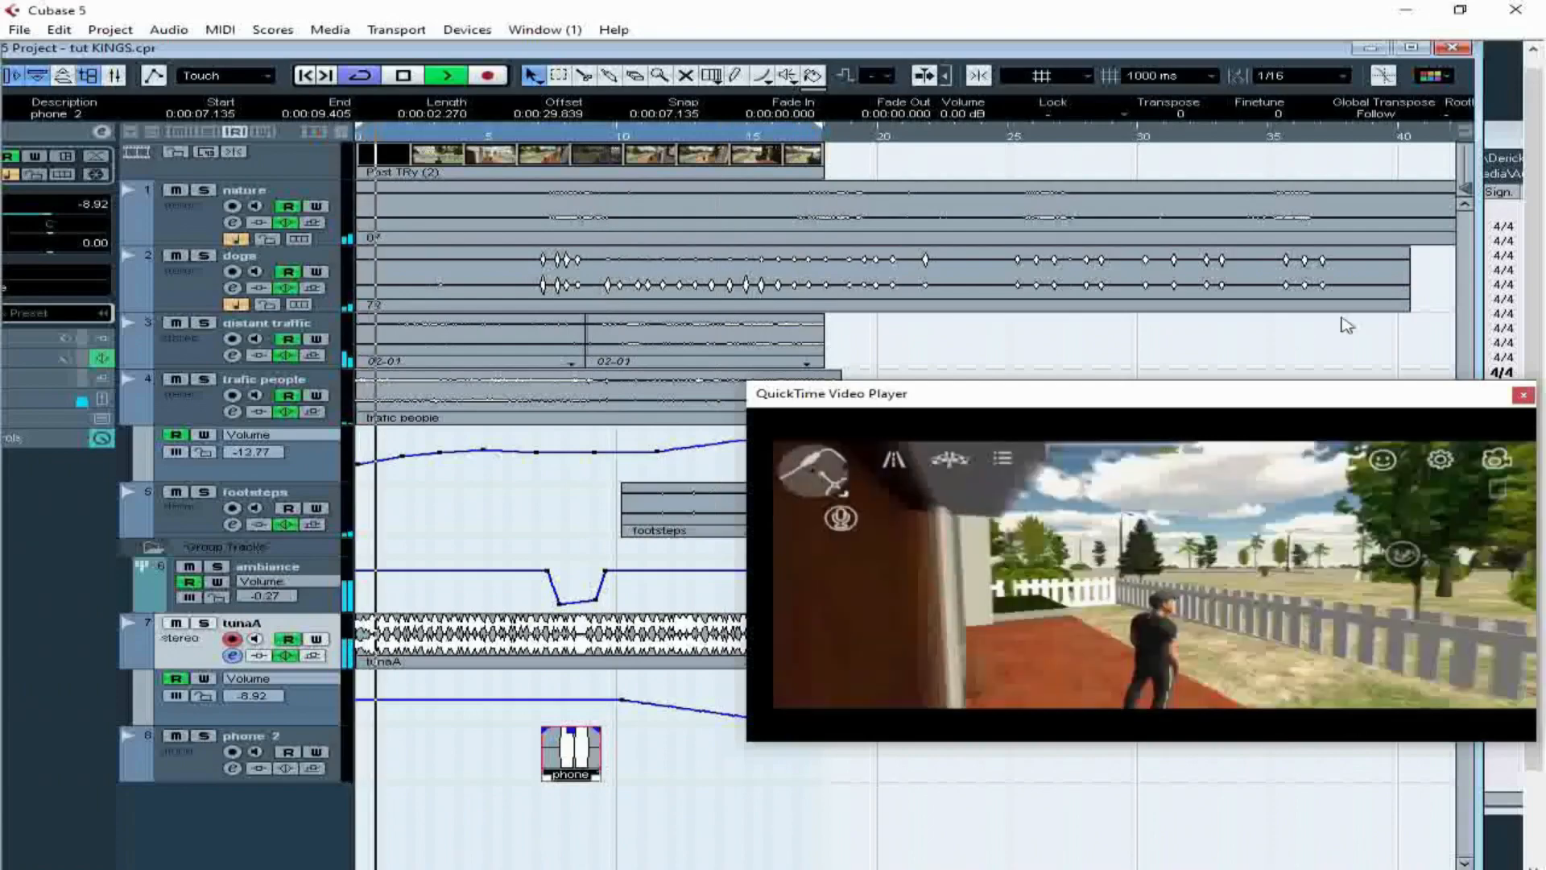
# - Maximize the project window and trim the start of the phone 2 clip to 7.708 s
pyautogui.click(1413, 48)
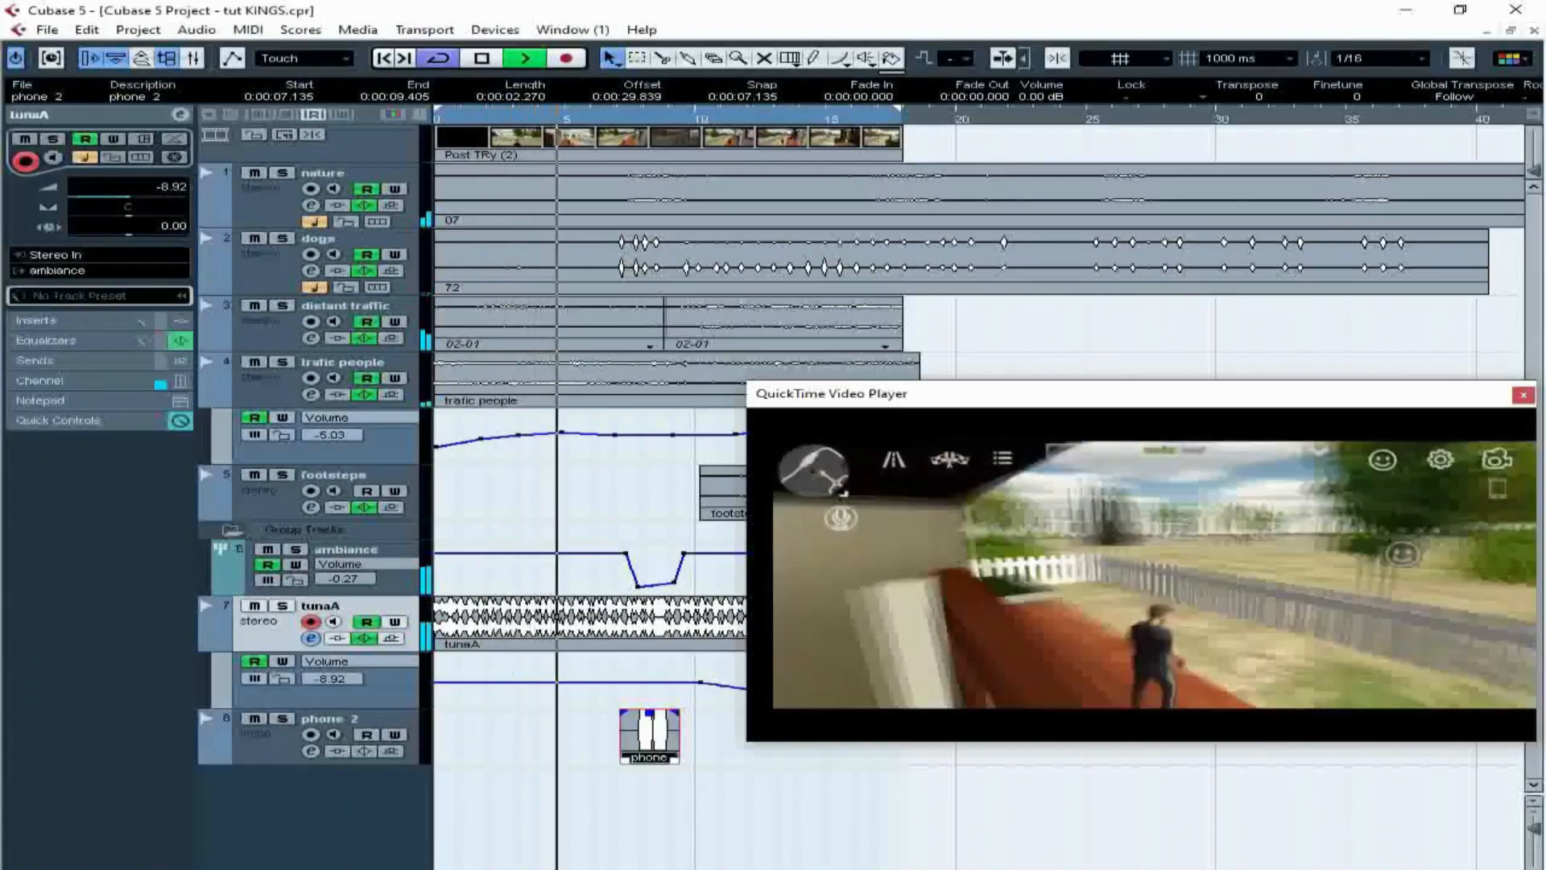
pyautogui.press('h')
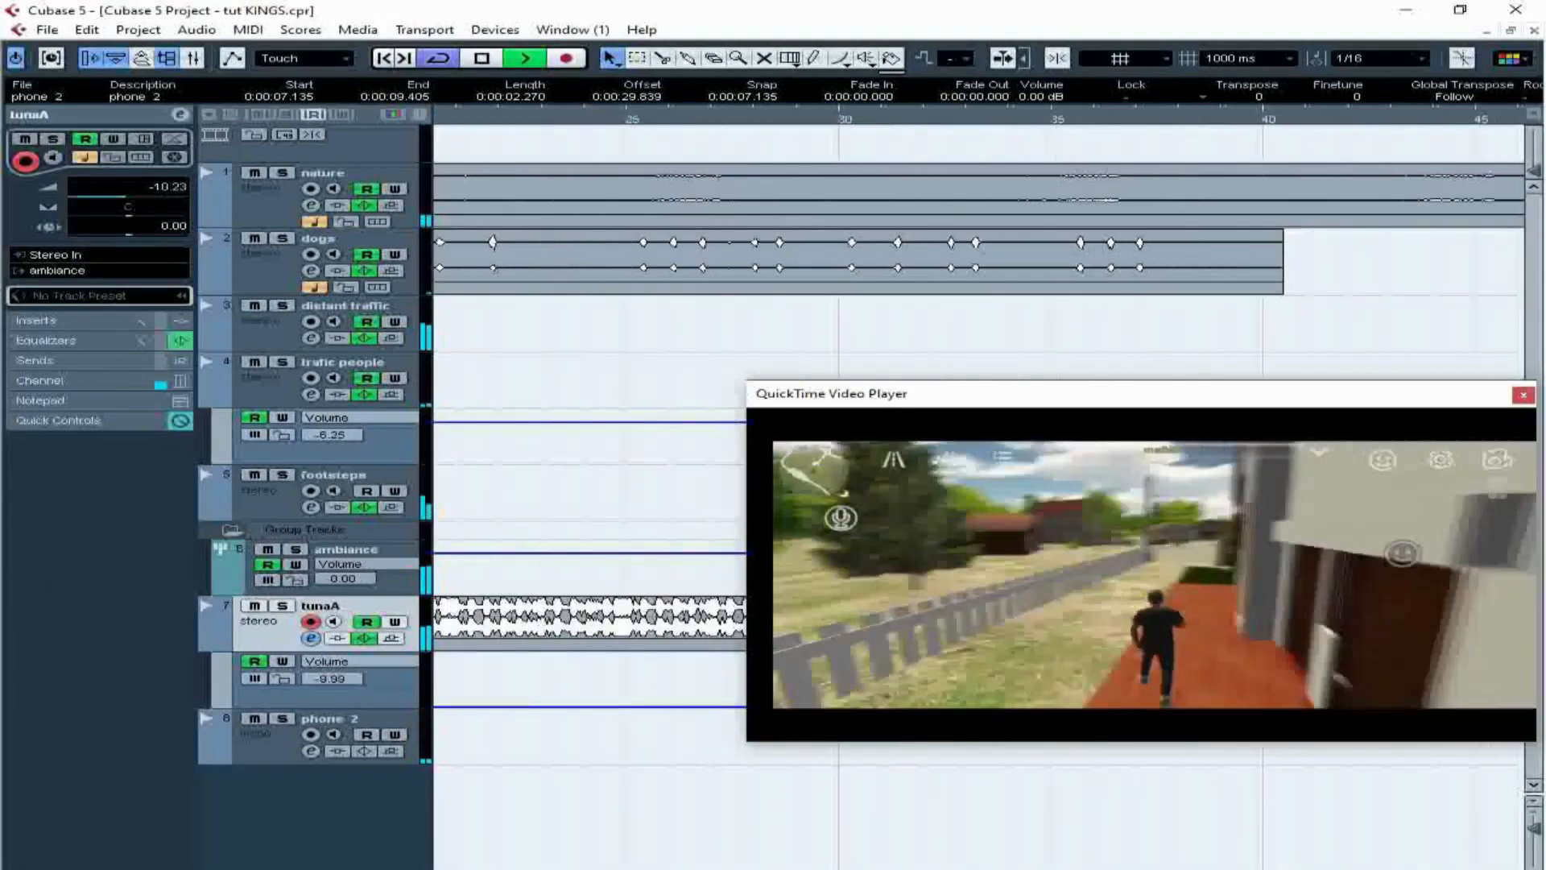
pyautogui.hotkey('alt', 'Tab')
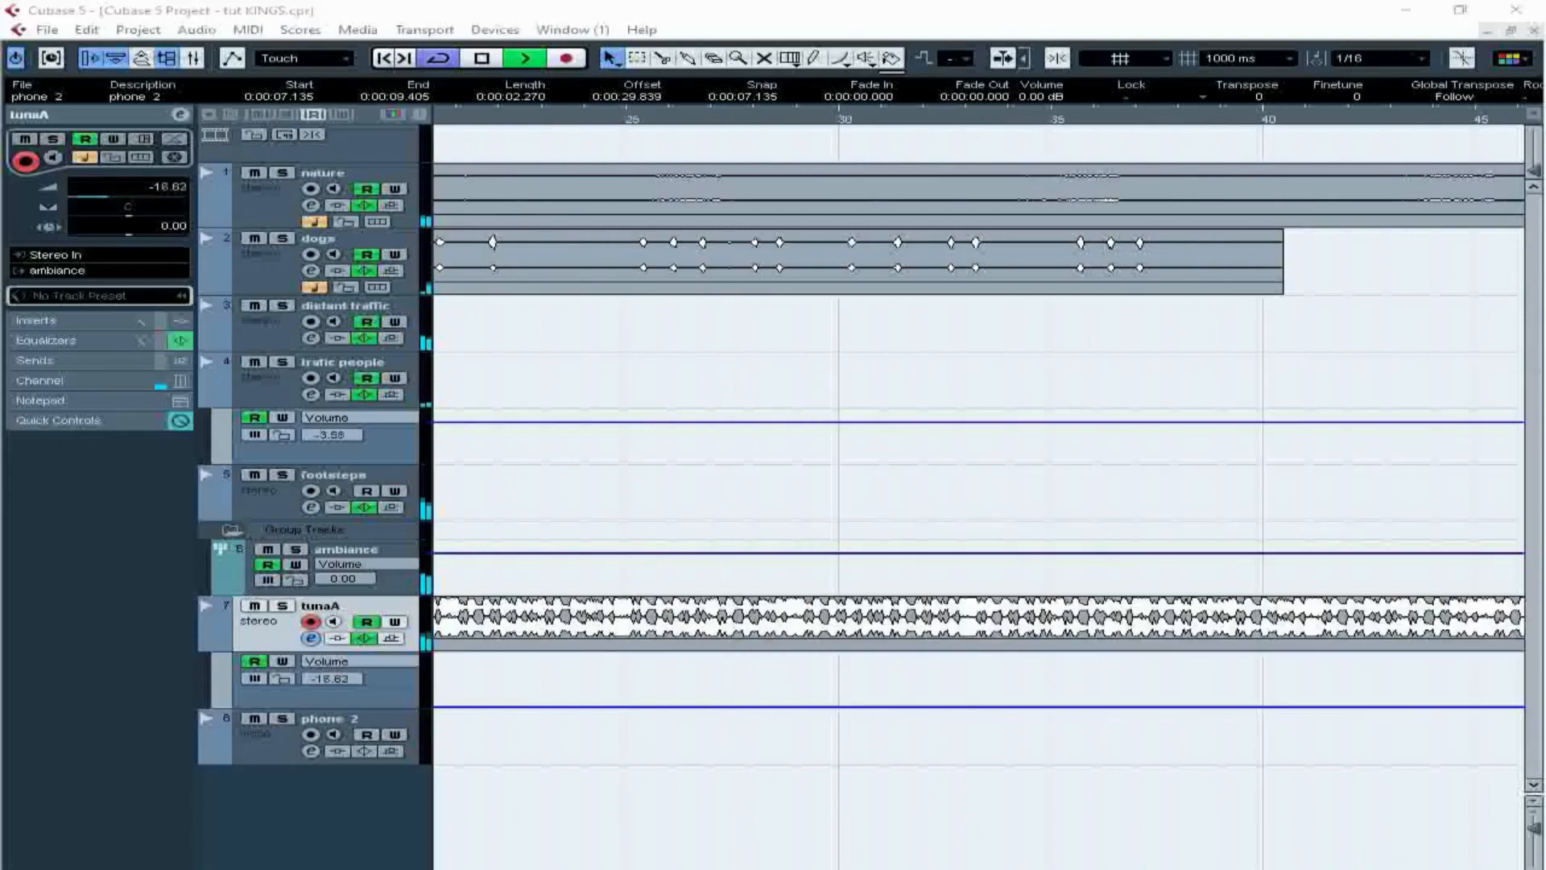
pyautogui.hotkey('alt', 'Tab')
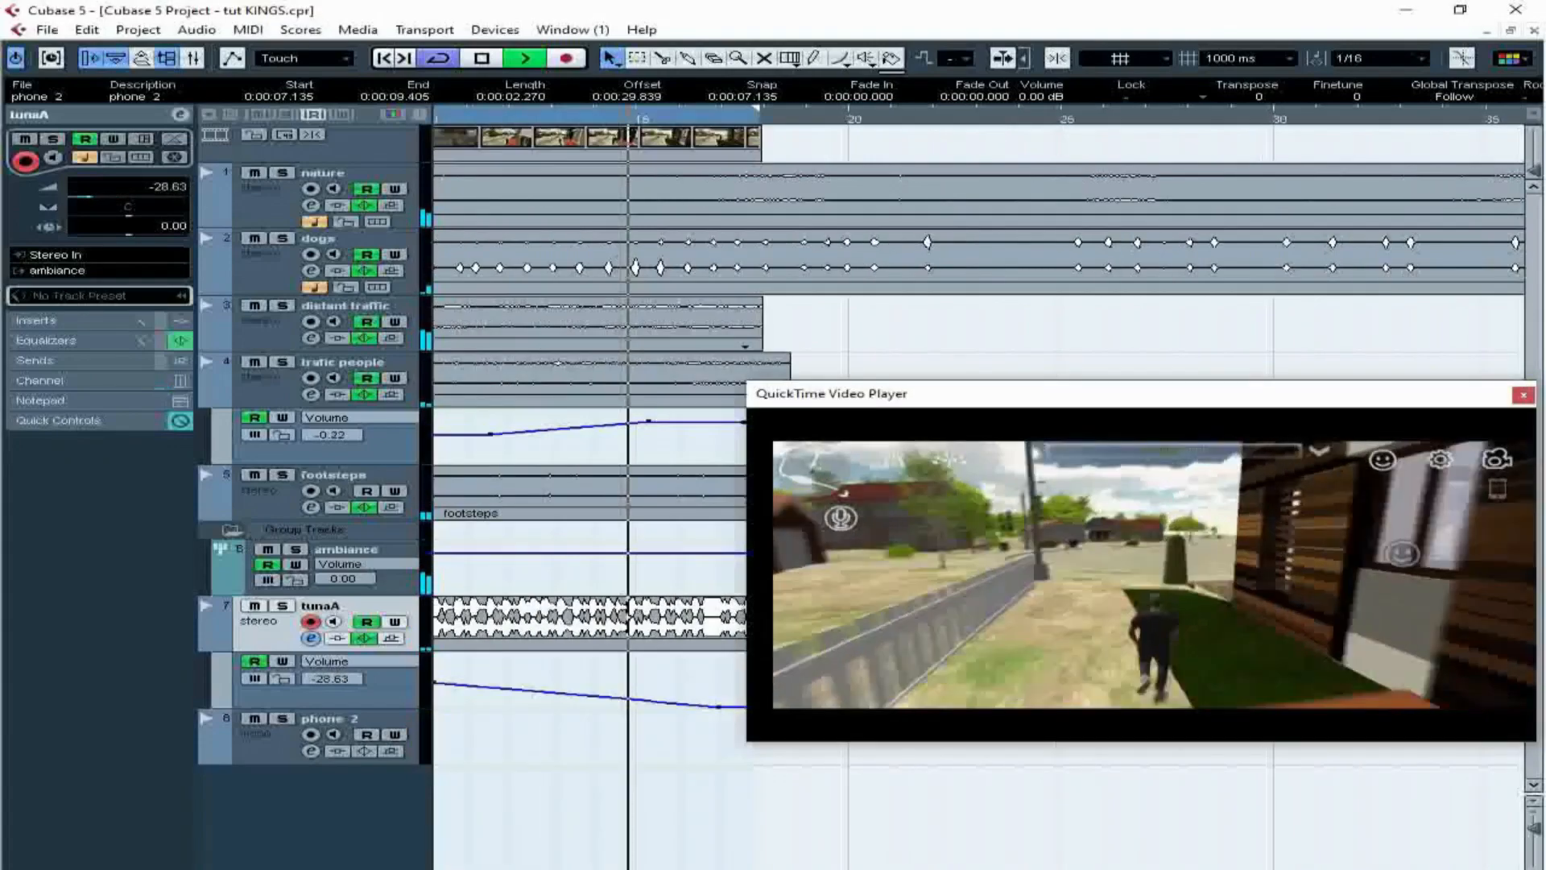
pyautogui.moveTo(745, 780); pyautogui.dragTo(774, 774)
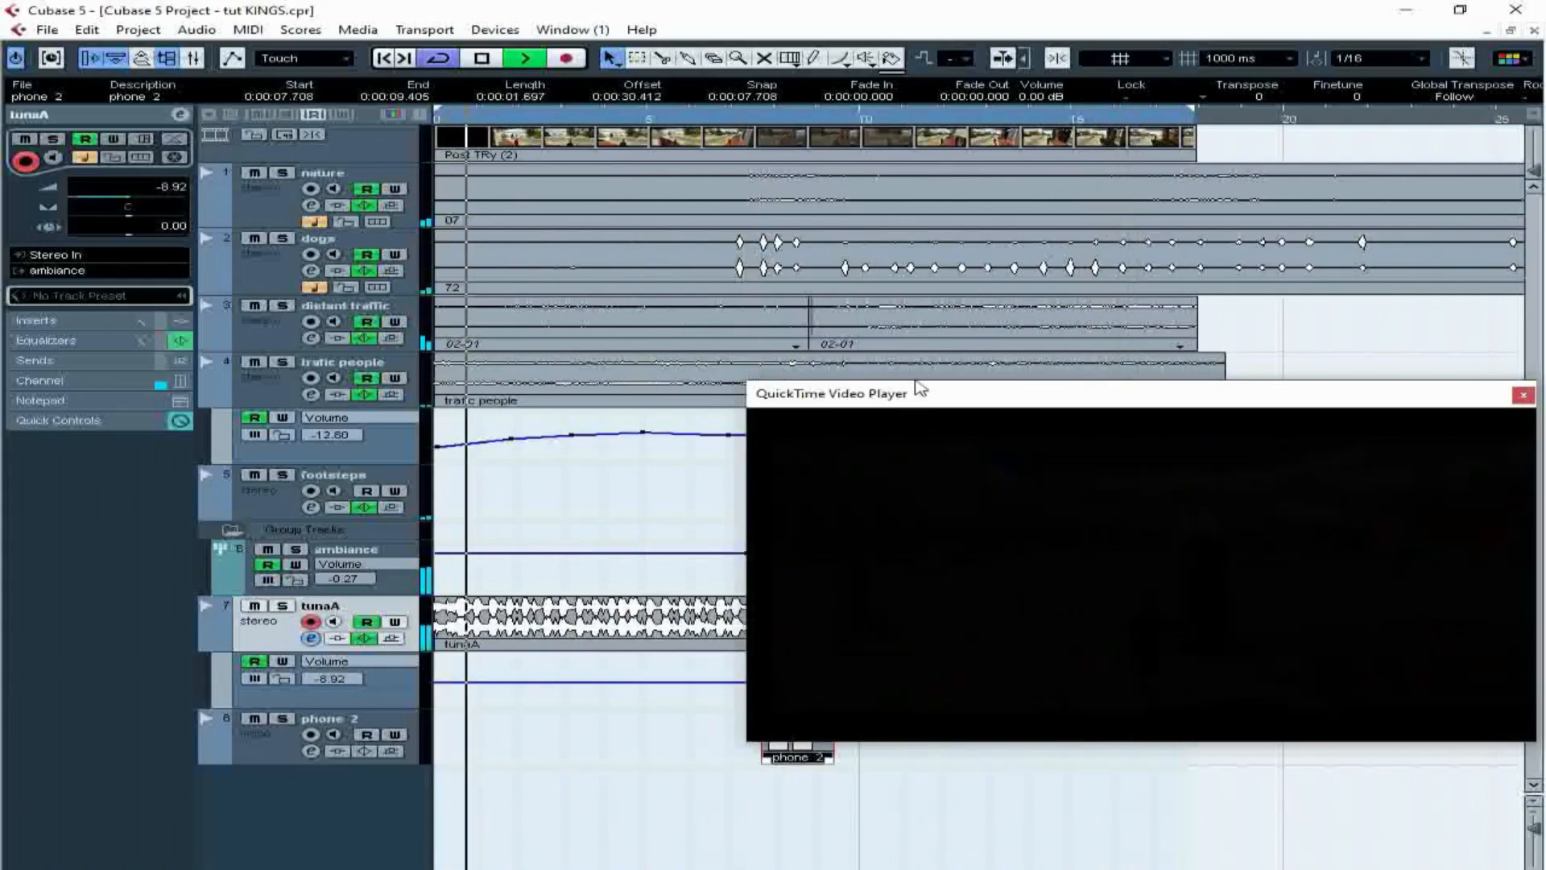
# - Duplicate the phone 2 clip as a shortened copy spanning 8.987 to 9.642 s, and set the phone 2 track volume to -3.05 dB
pyautogui.moveTo(922, 389); pyautogui.dragTo(958, 312)
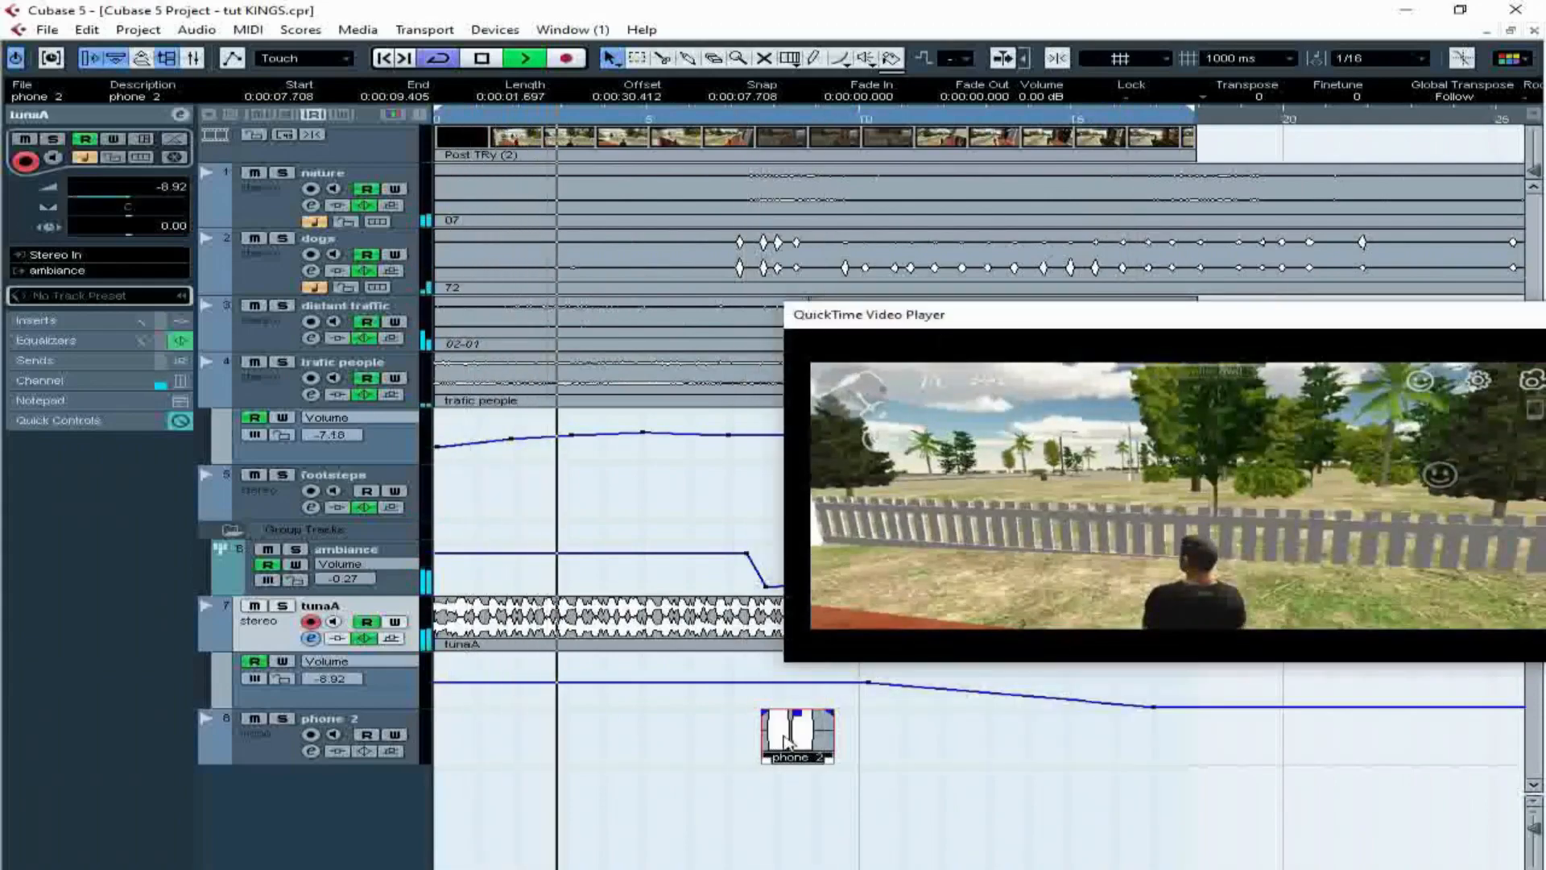
pyautogui.hotkey('ctrl', 'd')
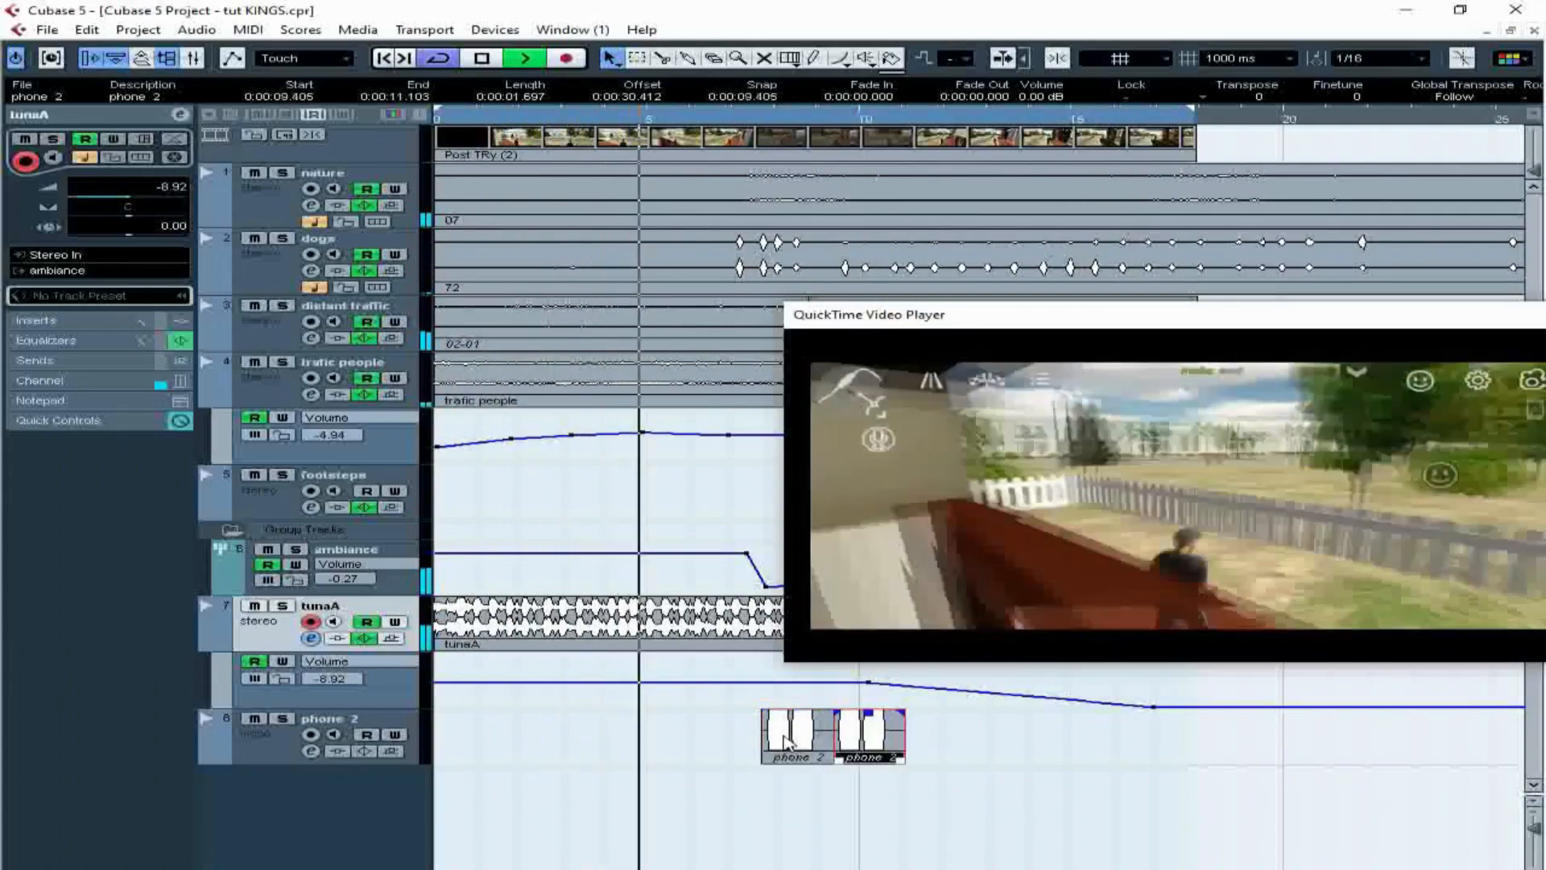
pyautogui.moveTo(837, 758)
pyautogui.mouseDown()
pyautogui.moveTo(858, 760)
pyautogui.moveTo(836, 760)
pyautogui.mouseUp()
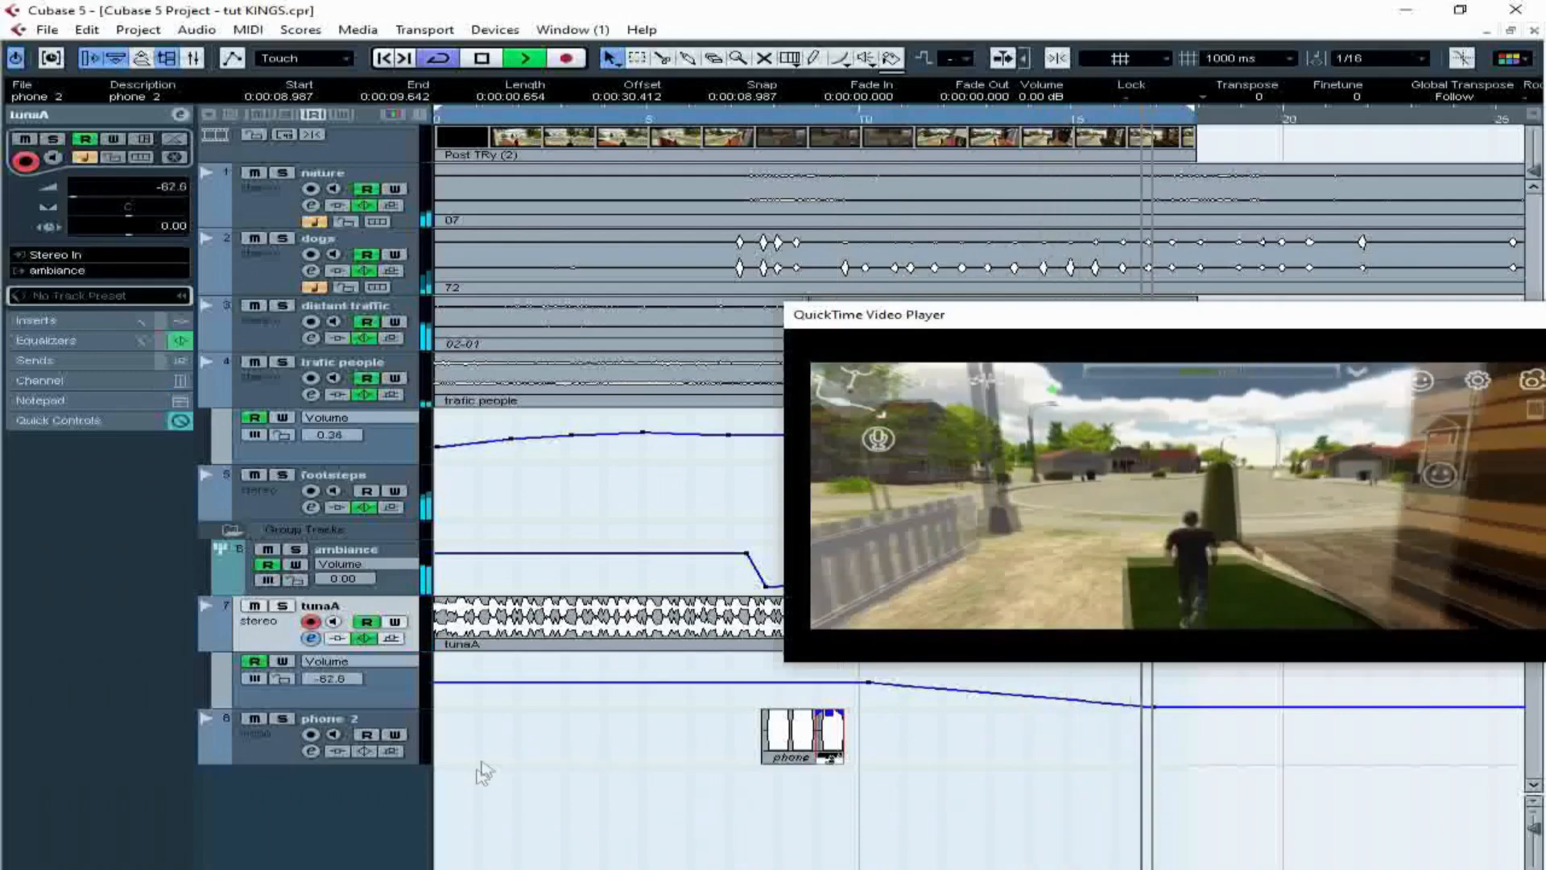
pyautogui.click(270, 755)
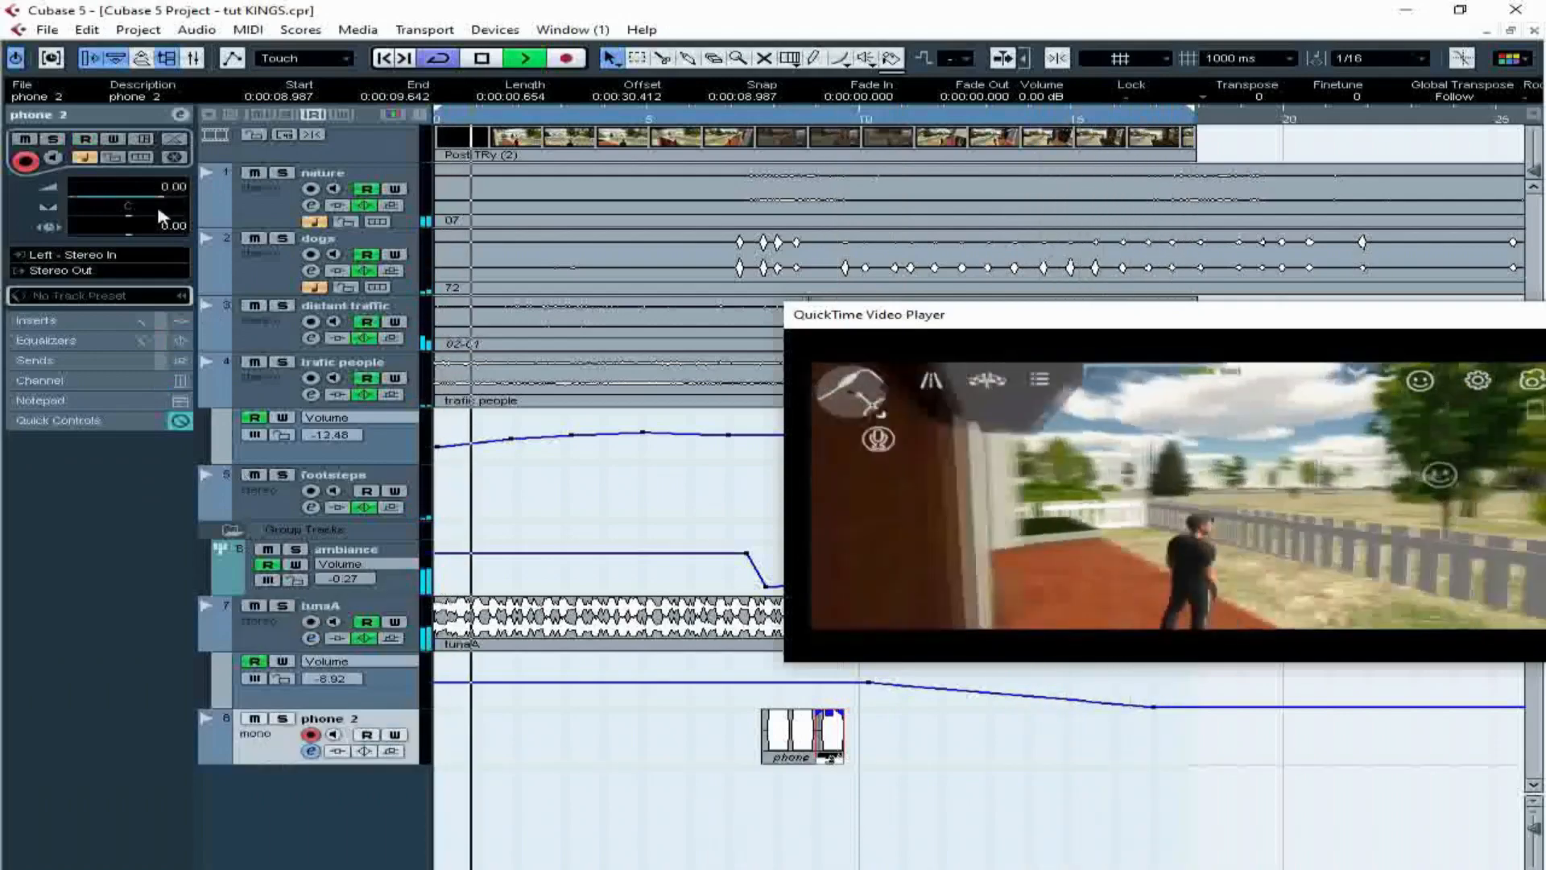
pyautogui.moveTo(156, 198); pyautogui.dragTo(146, 198)
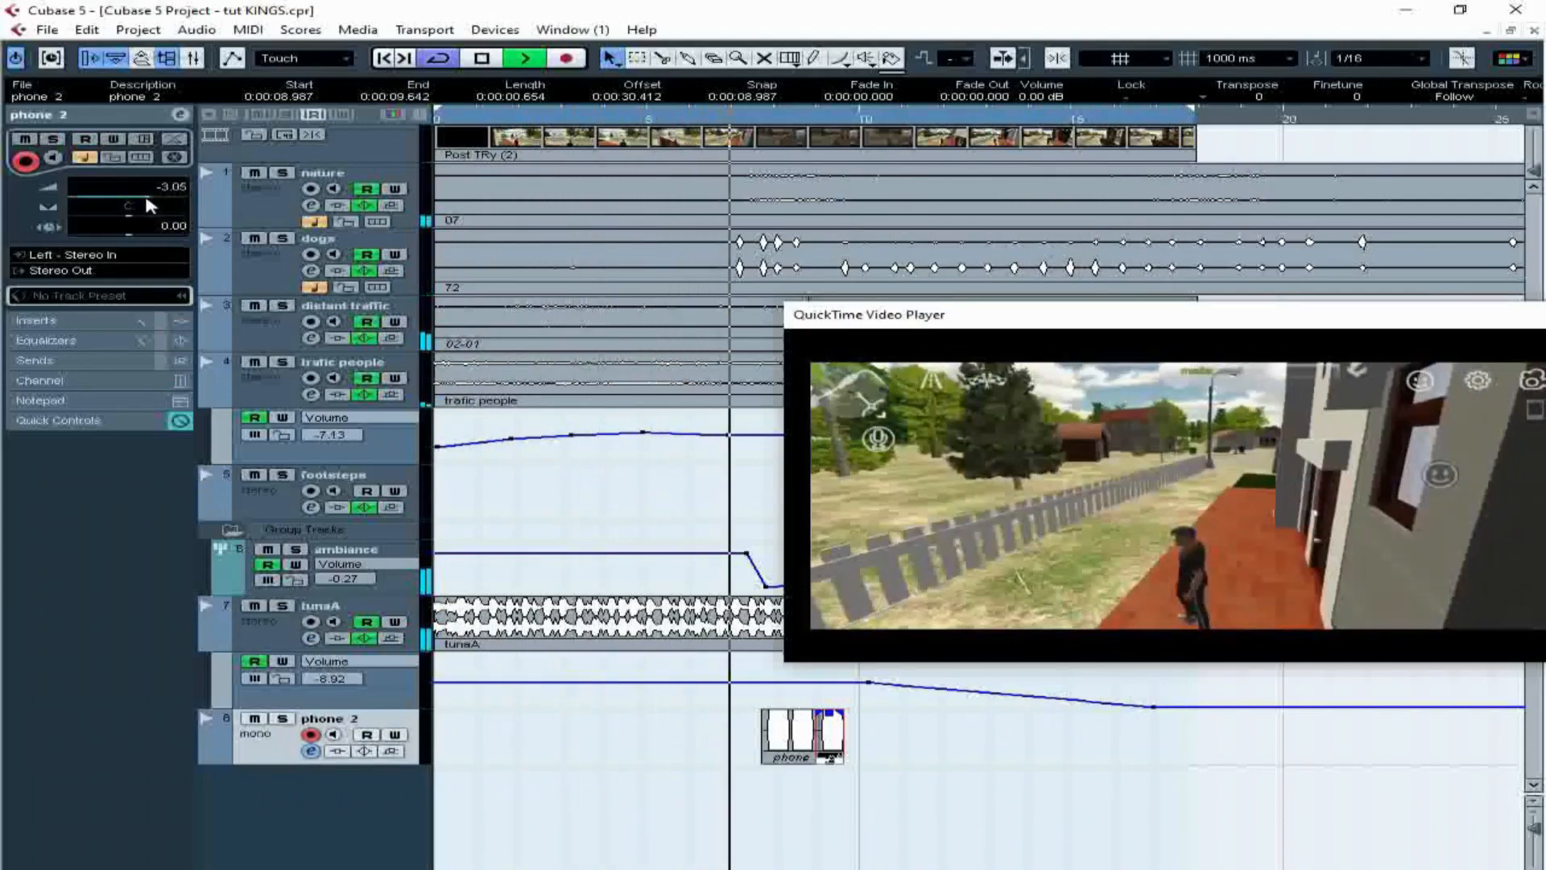